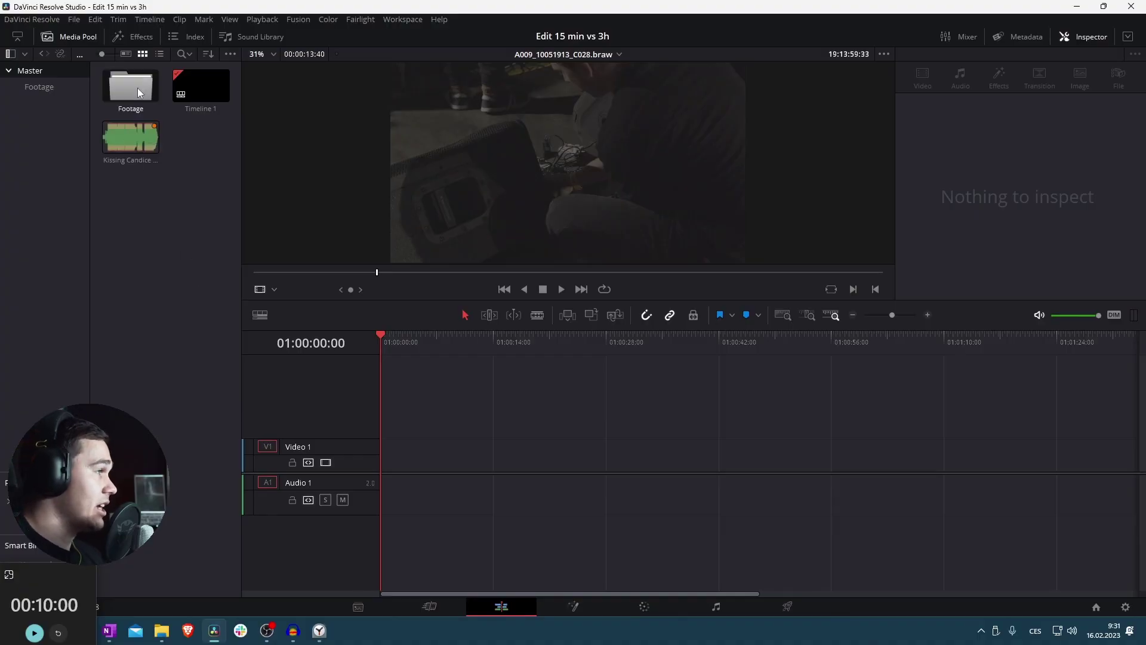
# Add the song Kissing Candice - Crash and Burn.mp3 from the Master bin to the start of Audio 1
pyautogui.doubleClick(138, 89)
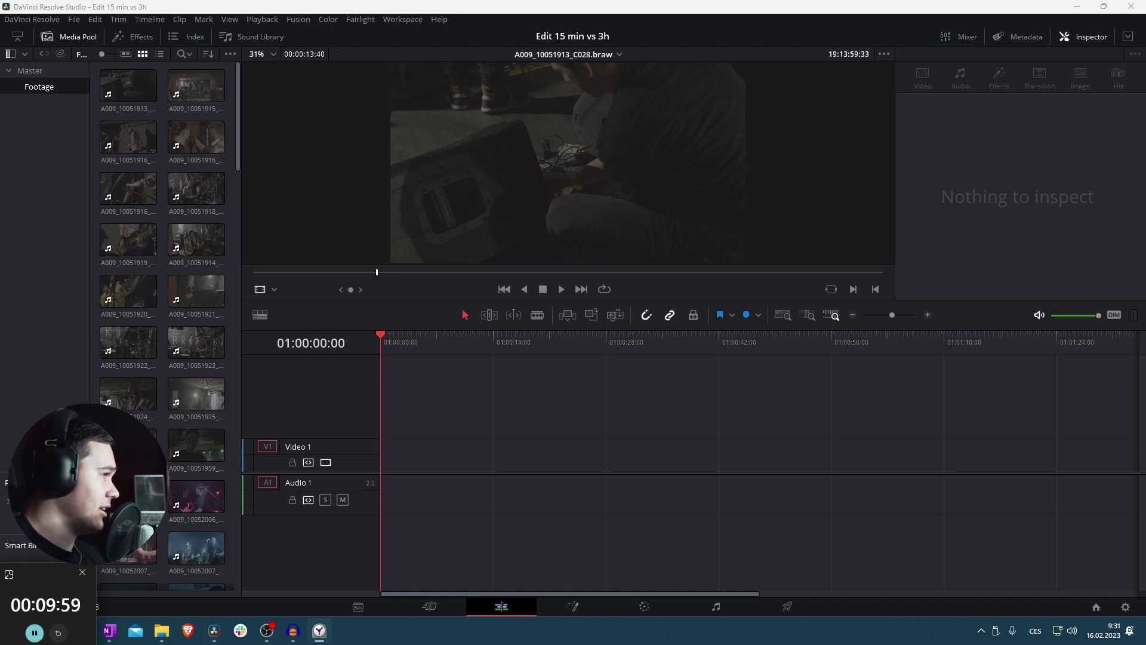
pyautogui.click(37, 78)
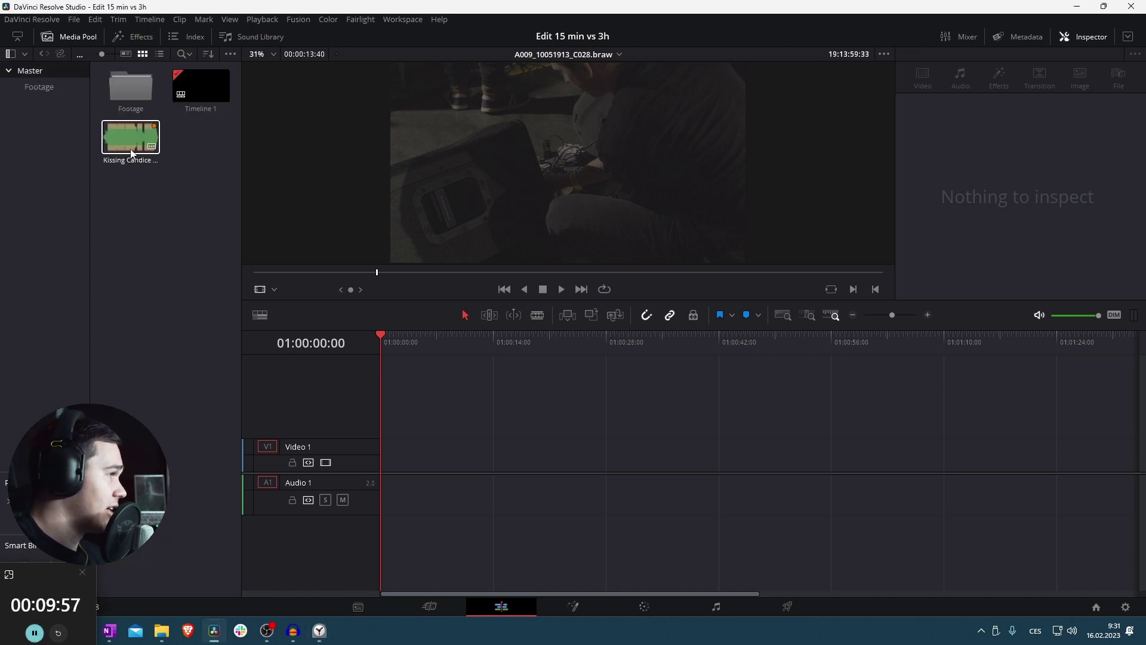
pyautogui.moveTo(225, 237); pyautogui.dragTo(491, 523)
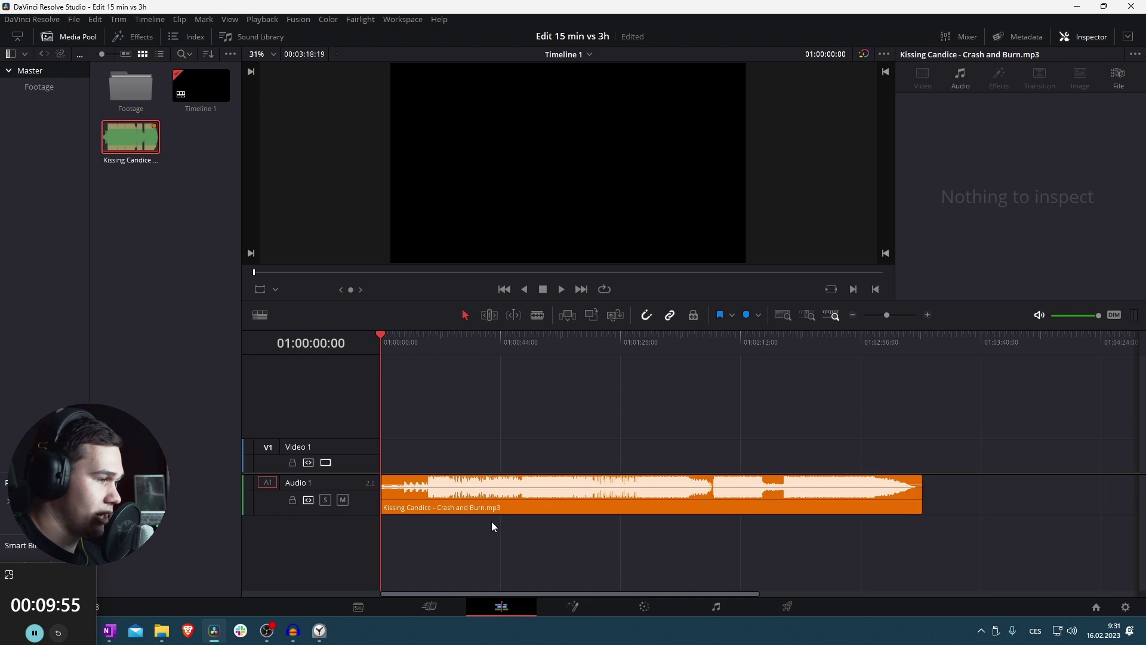
# Trim the song's beginning up to the quiet break near 01:02:22:21 and move the remainder to the timeline start
pyautogui.click(769, 344)
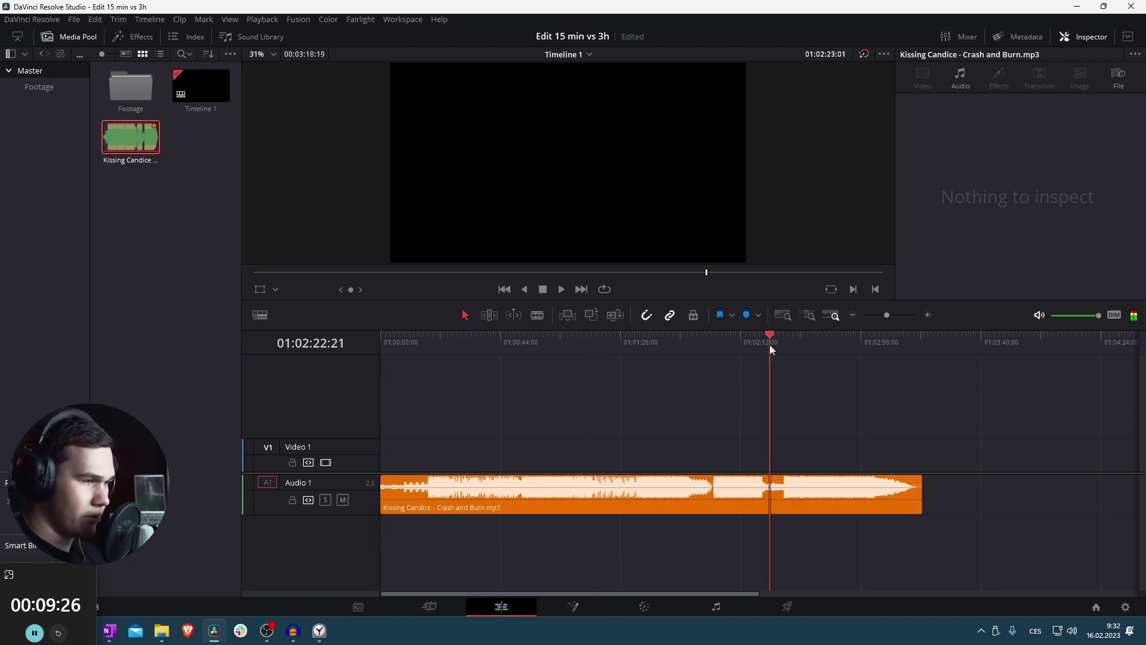
pyautogui.moveTo(646, 493); pyautogui.dragTo(775, 497)
pyautogui.moveTo(811, 502); pyautogui.dragTo(424, 494)
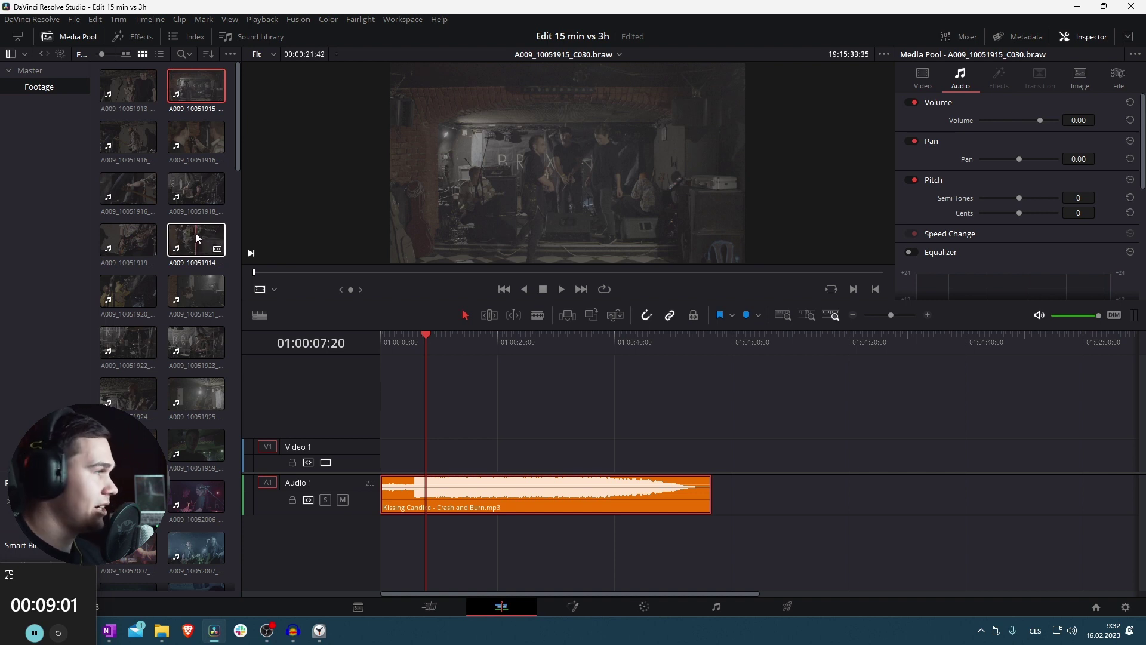
# Mark a range in the footage clip A009_10051916_C033.braw and place it on Video 1
pyautogui.click(195, 197)
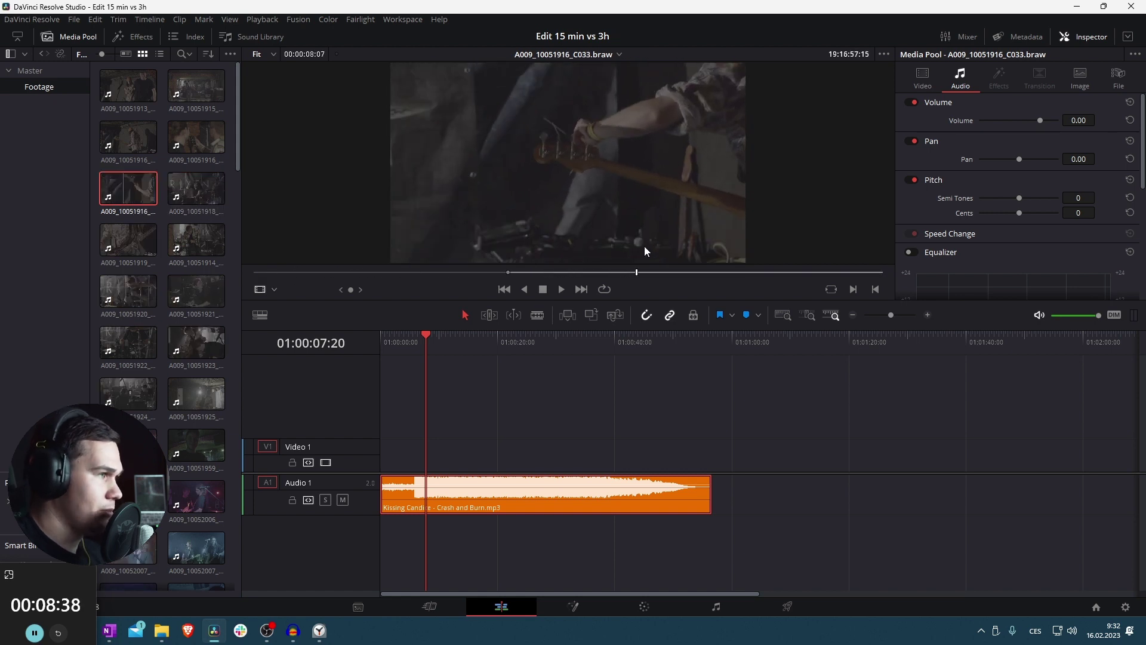
pyautogui.press('i')
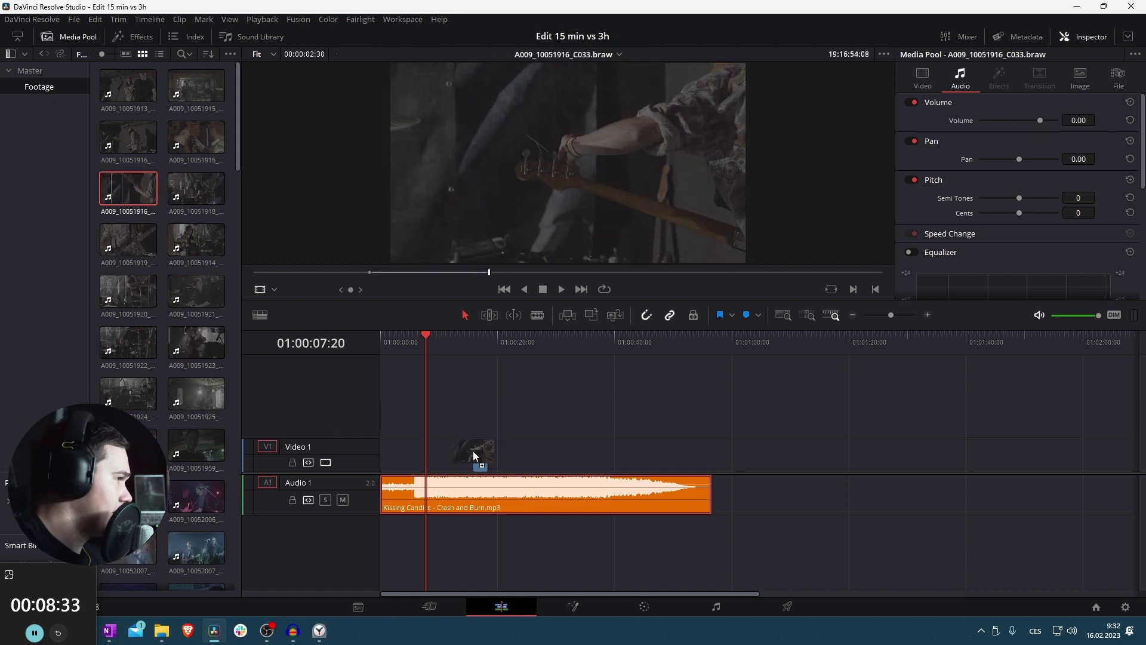
pyautogui.moveTo(473, 455); pyautogui.dragTo(477, 456)
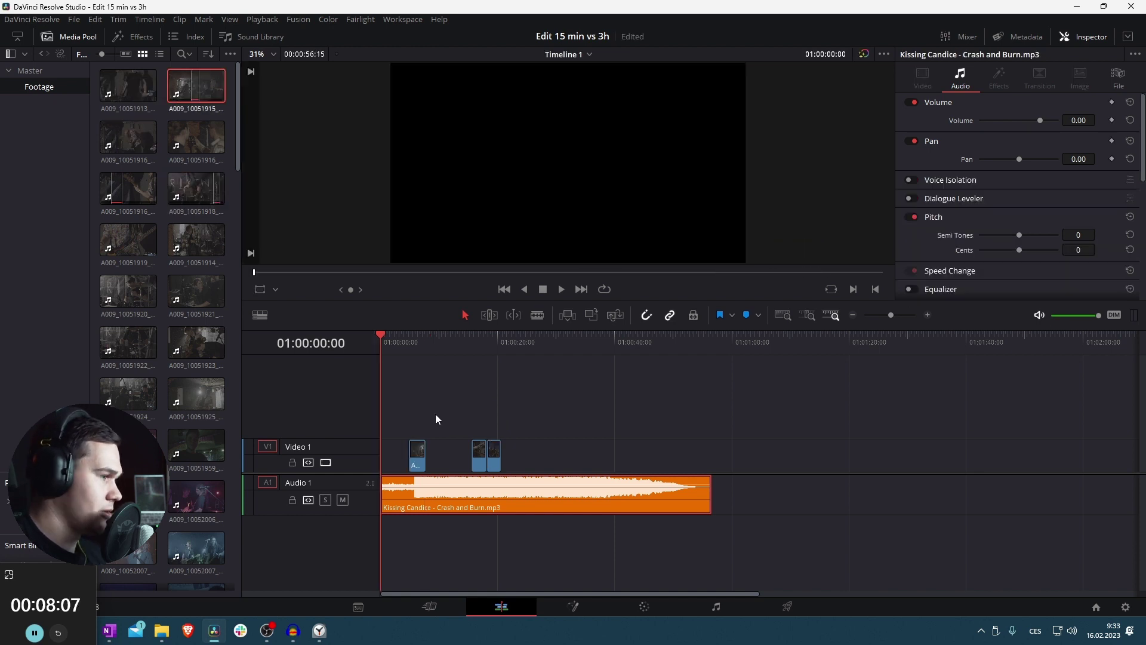
# Trim the opening C030 clip to end at 01:00:02:00 and move the C033 clip directly after it on Video 1
pyautogui.scroll(5, 549, 443)
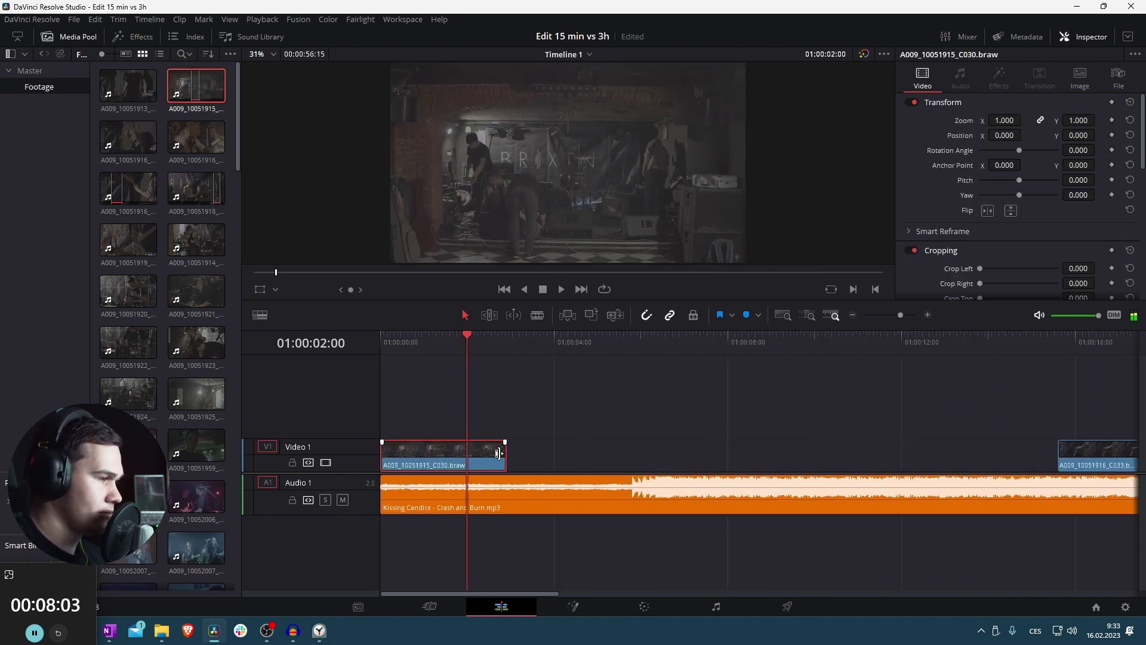
pyautogui.moveTo(498, 453); pyautogui.dragTo(467, 453)
pyautogui.scroll(-3, 588, 471)
pyautogui.moveTo(823, 449); pyautogui.dragTo(471, 457)
# Play through the C033 clip, trim it to end near 01:00:04:03, and join the C034 clip to it
pyautogui.press('space')
pyautogui.scroll(3, 565, 456)
pyautogui.scroll(1, 565, 456)
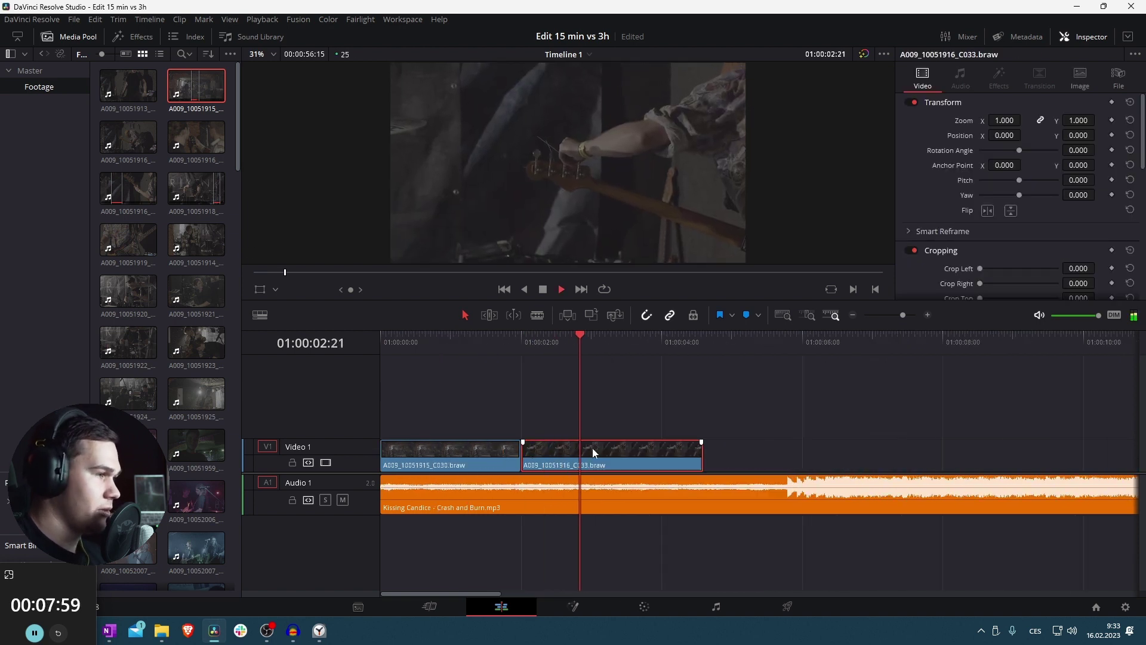
pyautogui.hscroll(1, 606, 446)
pyautogui.press('space')
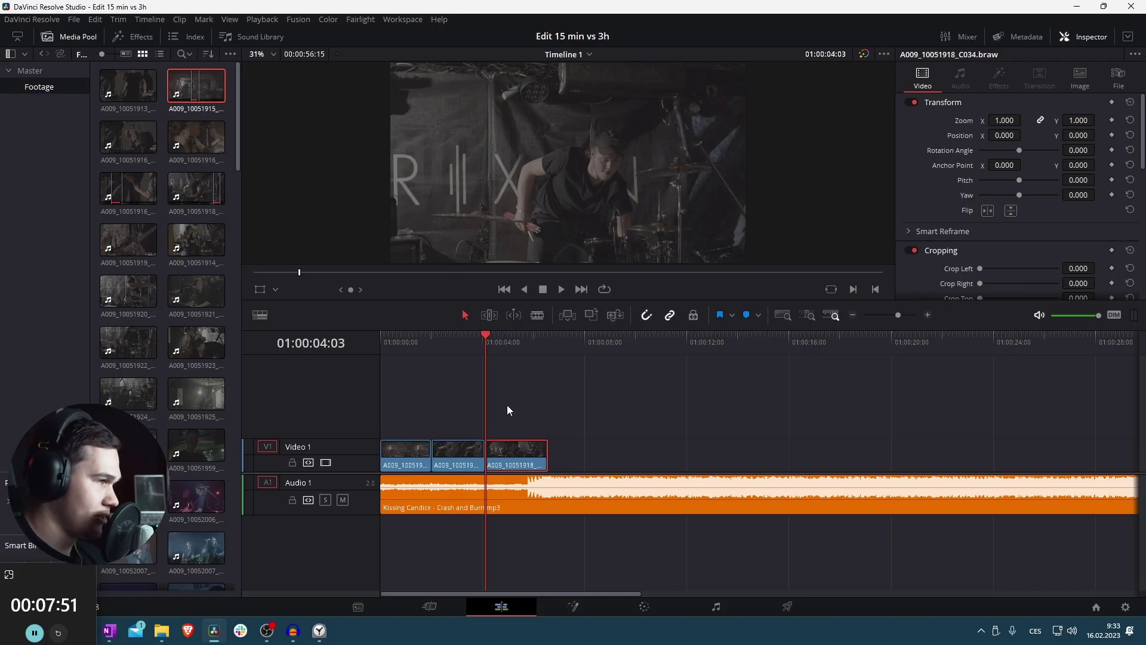
# Trim the end of the C034 drummer clip to 01:00:06:09 and play back the cut
pyautogui.scroll(1, 603, 437)
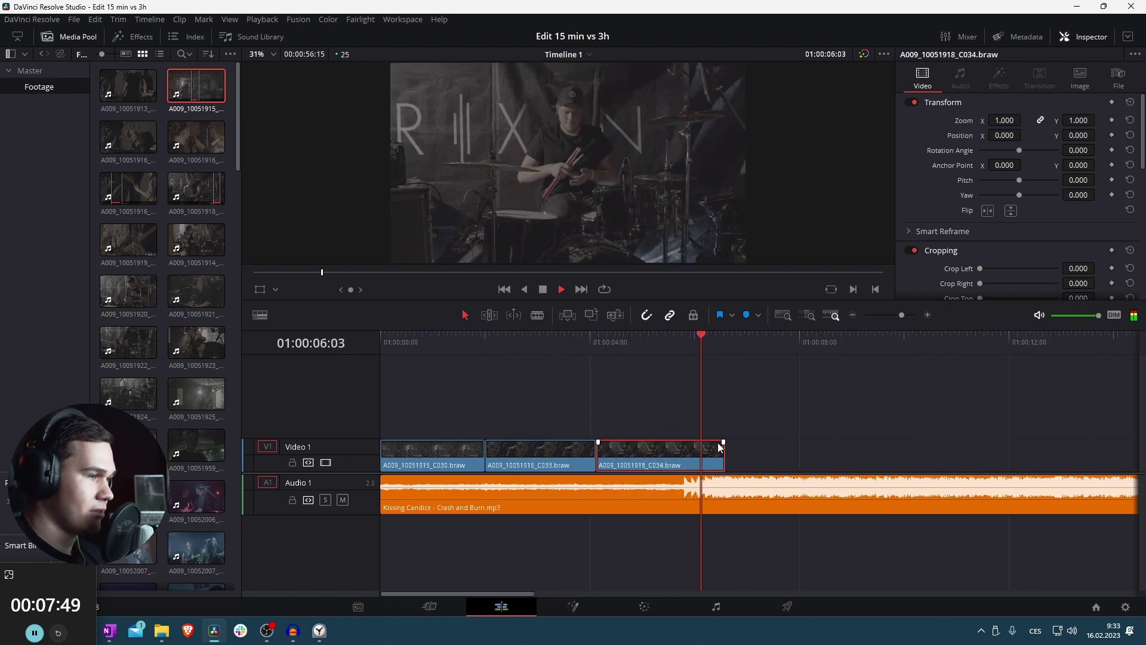
pyautogui.moveTo(702, 449); pyautogui.dragTo(702, 449)
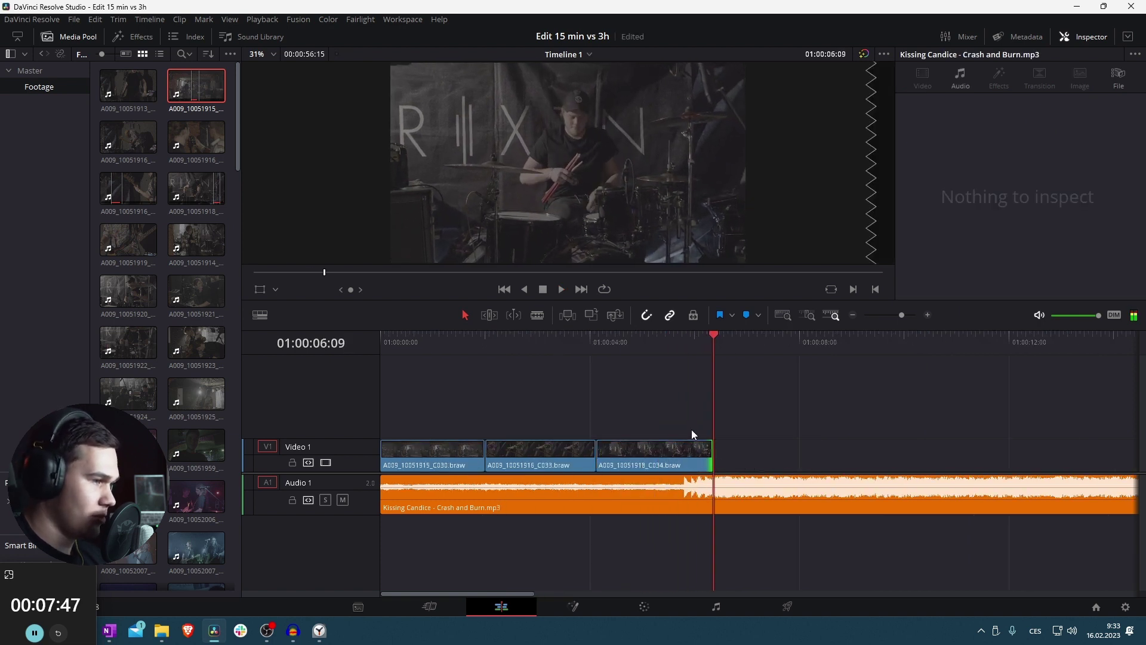
pyautogui.click(669, 343)
pyautogui.press('space')
pyautogui.press('space')
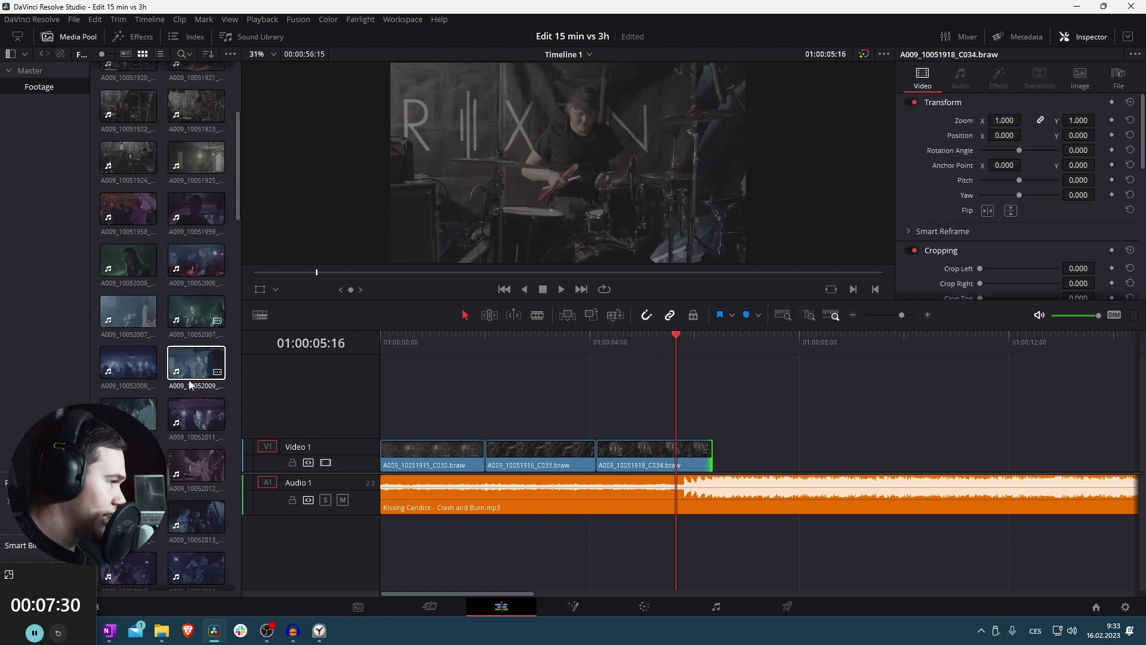
# Place a marked section of A009_10052018_C063.braw on Video 2, starting where the C034 clip ends
pyautogui.scroll(-2, 188, 358)
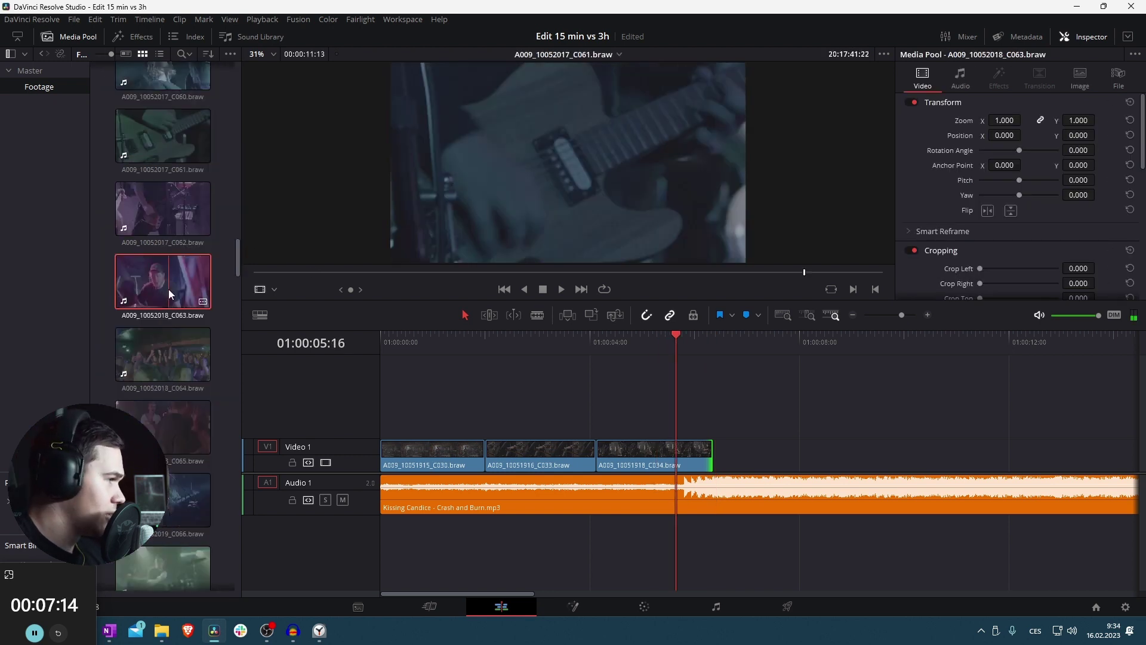
pyautogui.moveTo(331, 272); pyautogui.dragTo(517, 269)
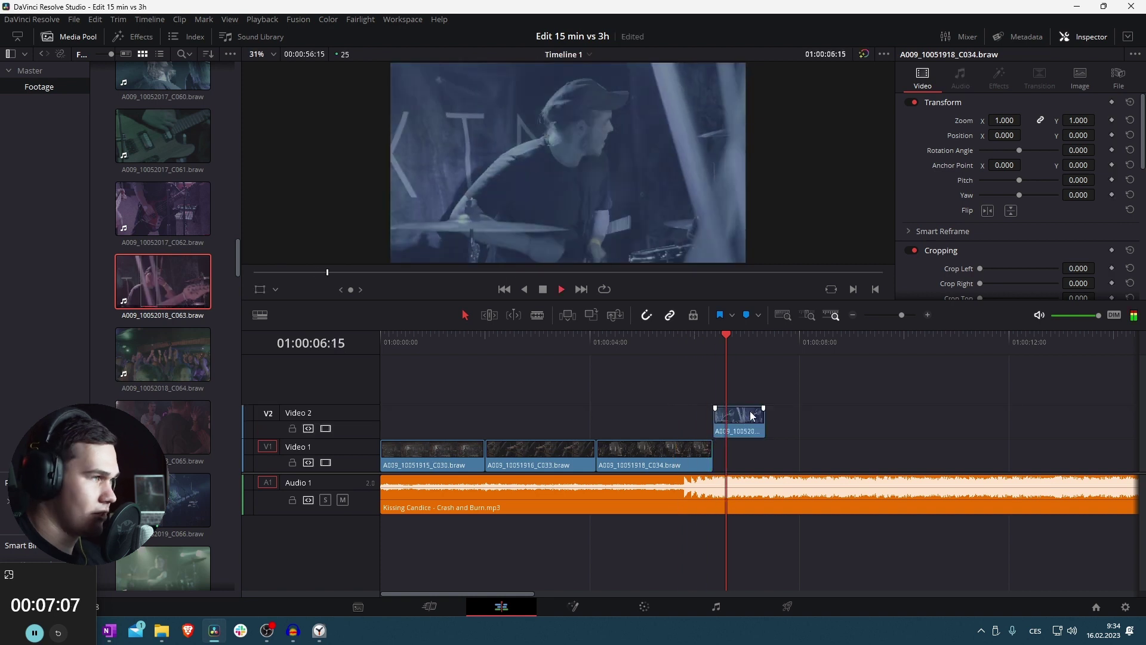
pyautogui.press('space')
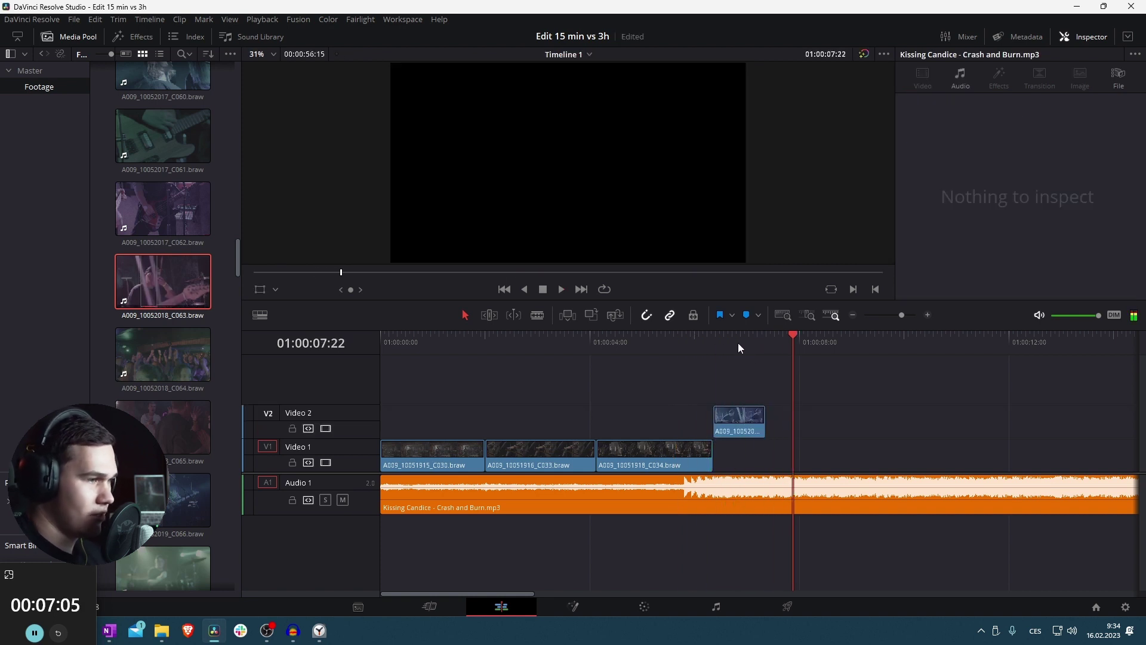
# Start the C063 clip on Video 2 earlier, near 01:00:06:00 where the song gets loud, and play the transition
pyautogui.click(706, 343)
pyautogui.press('space')
pyautogui.press('space')
pyautogui.moveTo(758, 430); pyautogui.dragTo(690, 419)
pyautogui.click(672, 336)
pyautogui.press('space')
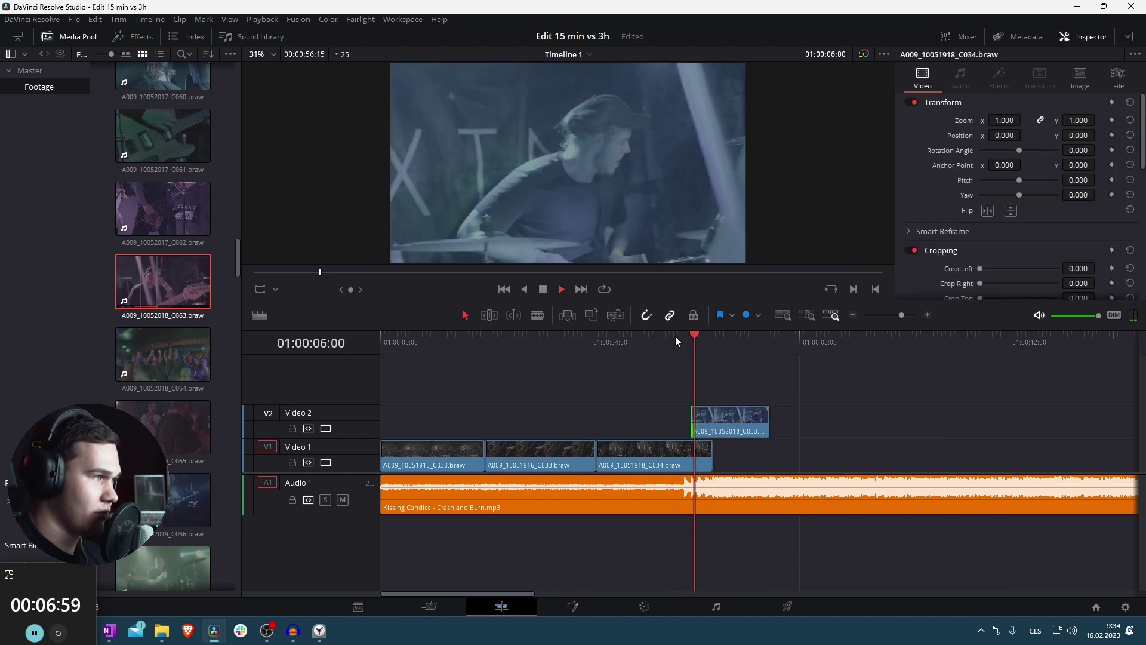
pyautogui.press('space')
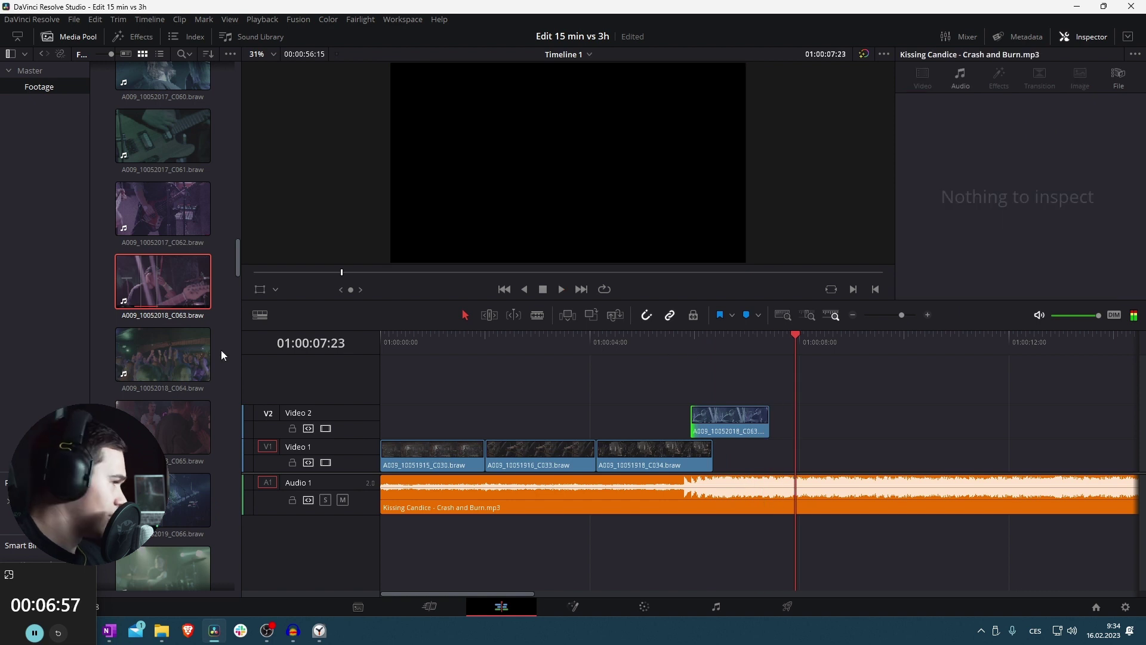
# Place a marked section of A009_10052012_C053.braw on Video 1 from where the C063 clip ends
pyautogui.scroll(10, 172, 327)
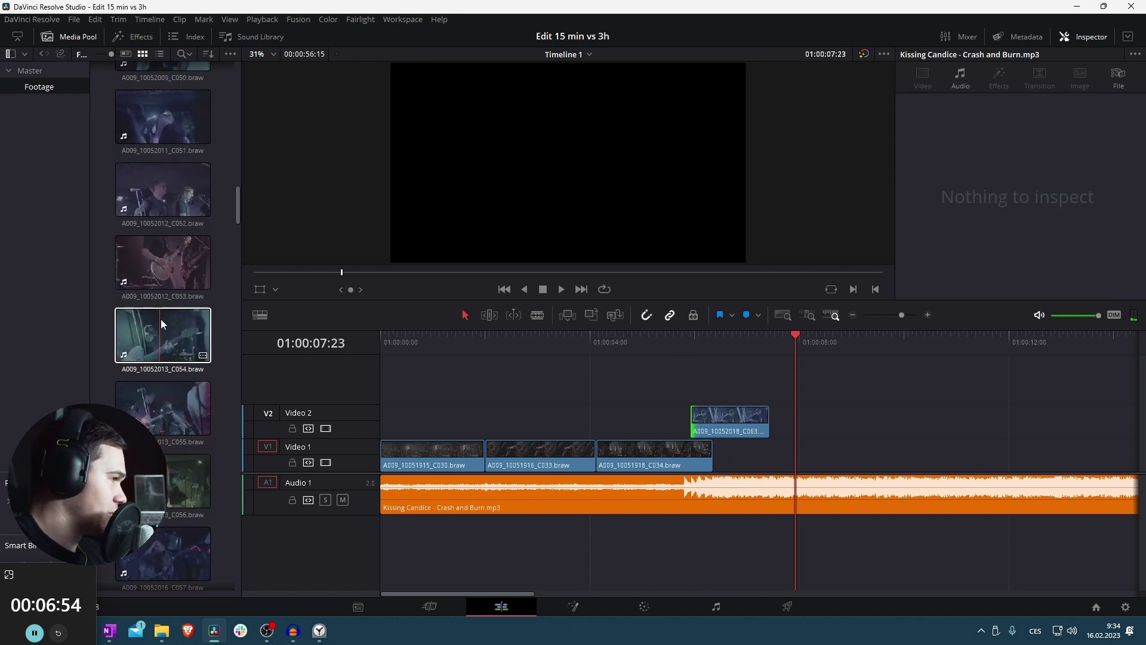
pyautogui.doubleClick(162, 263)
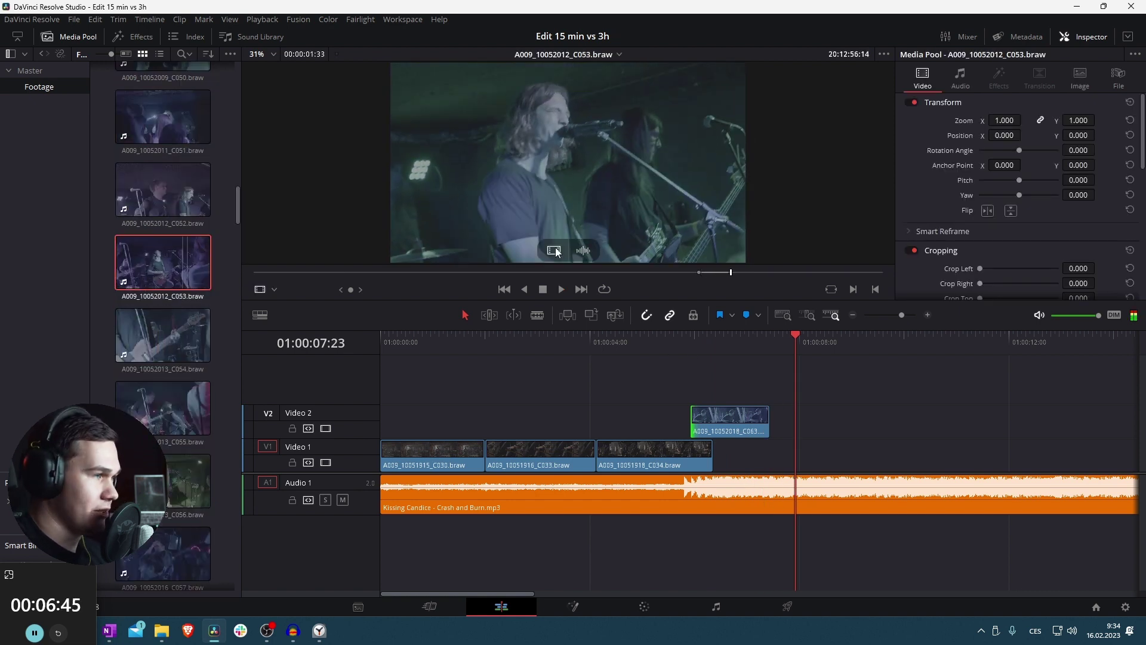
pyautogui.moveTo(771, 451); pyautogui.dragTo(770, 452)
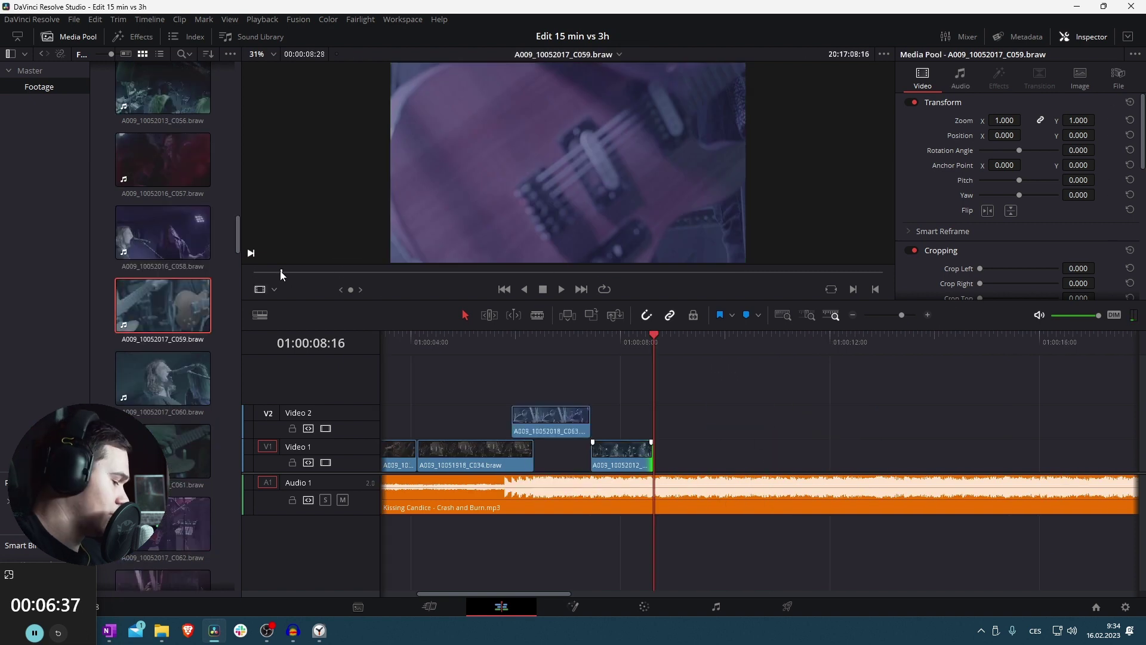
# Add a trimmed section of A009_10052017_C059.braw after the C053 clip and place a section of A009_10052021_C067.braw near 01:00:13:00 on Video 1
pyautogui.moveTo(279, 269); pyautogui.dragTo(491, 258)
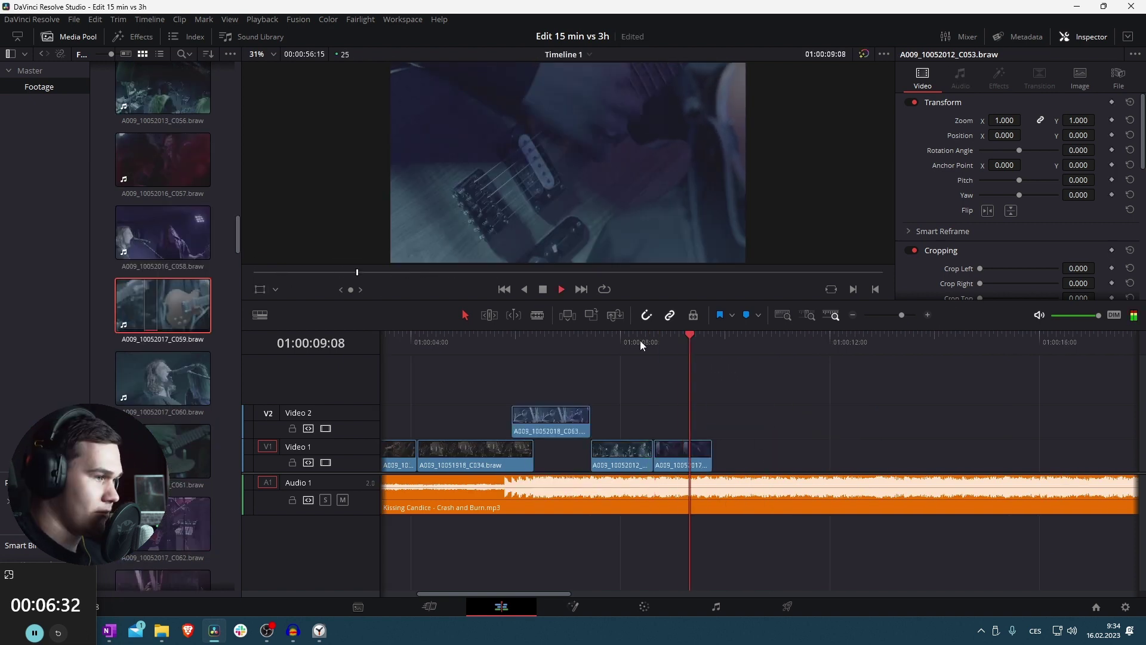
pyautogui.moveTo(710, 451); pyautogui.dragTo(697, 451)
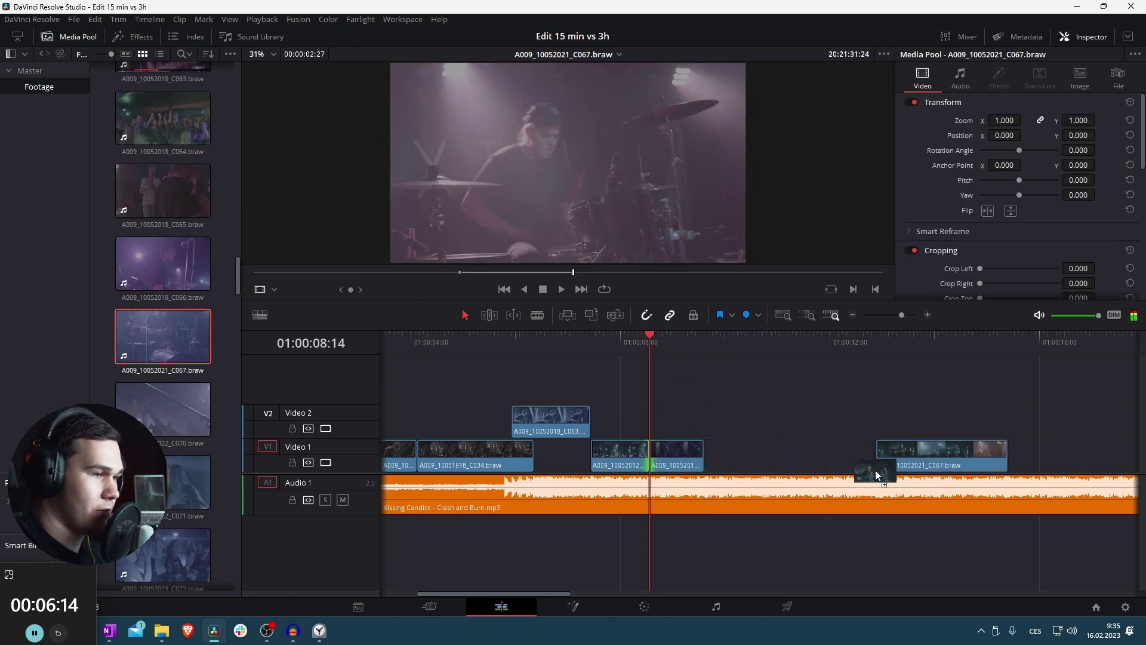
pyautogui.moveTo(875, 470); pyautogui.dragTo(878, 471)
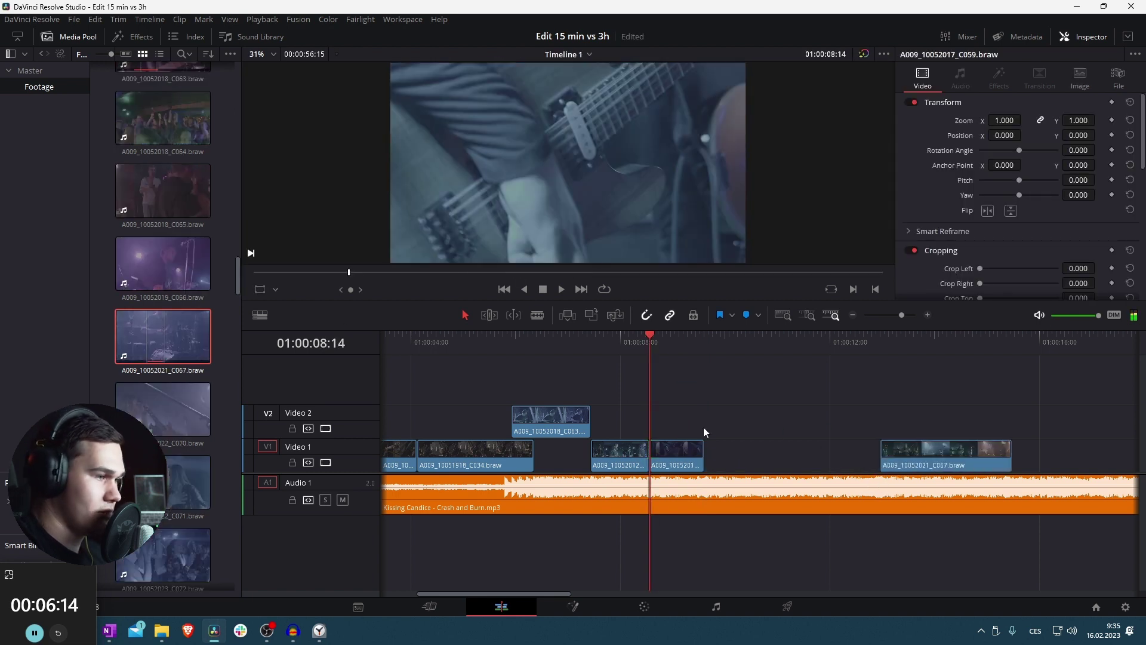
# Add a section of A009_10052022_C069.braw after the C059 clip, ending at 01:00:10:18, and move the C067 clip directly after it
pyautogui.scroll(-1, 148, 389)
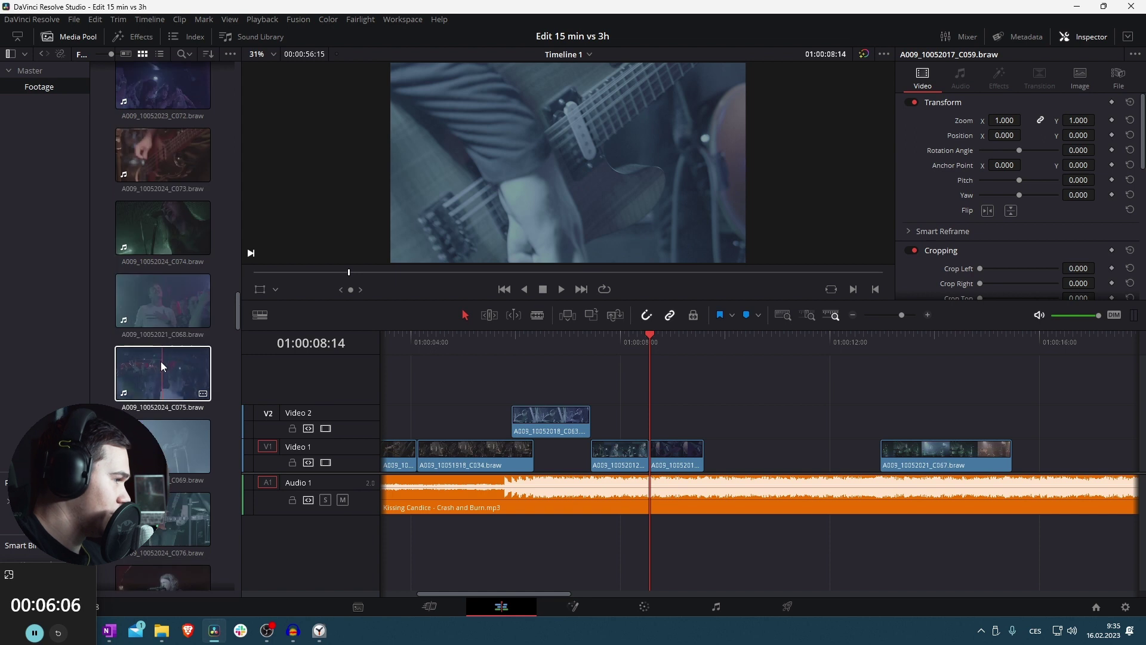
pyautogui.scroll(-1, 160, 360)
pyautogui.click(169, 368)
pyautogui.moveTo(168, 367); pyautogui.dragTo(310, 277)
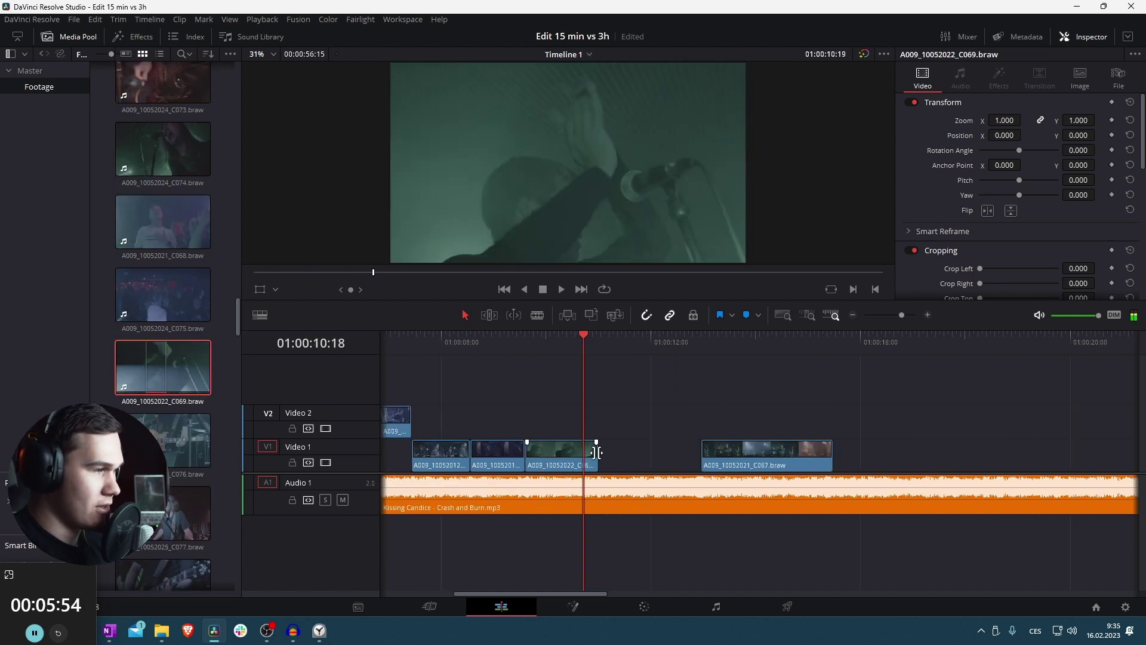
pyautogui.moveTo(597, 452); pyautogui.dragTo(583, 452)
pyautogui.moveTo(720, 452); pyautogui.dragTo(631, 445)
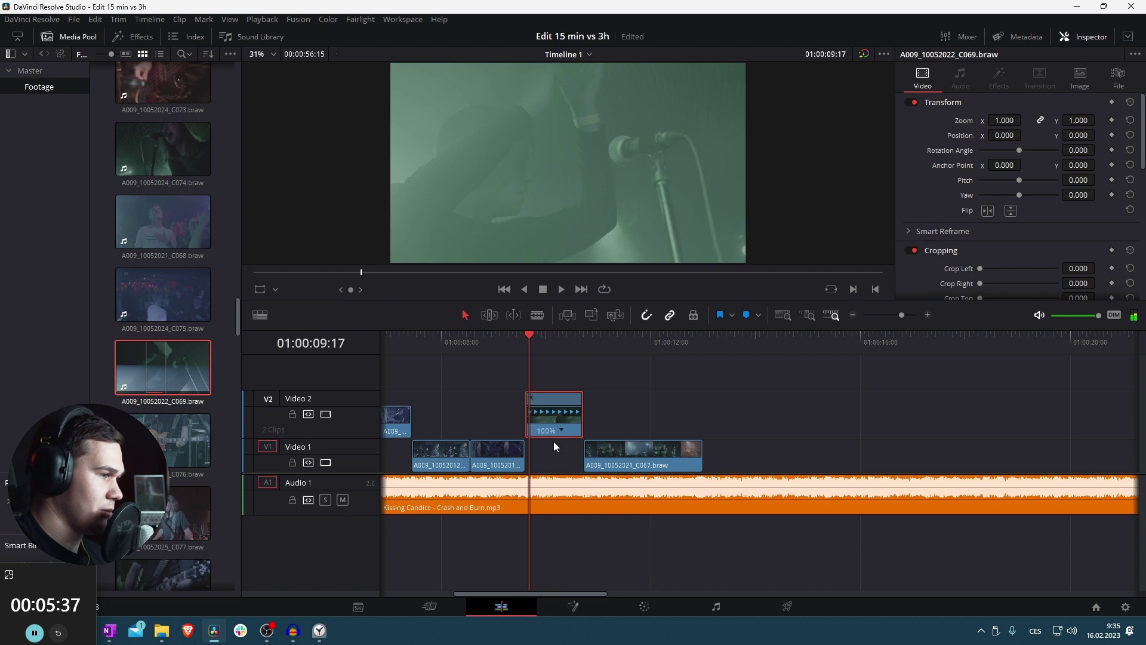
# Retime the C069 clip on Video 2 to 50% speed, fit it back into the Video 1 gap, and play it
pyautogui.click(560, 431)
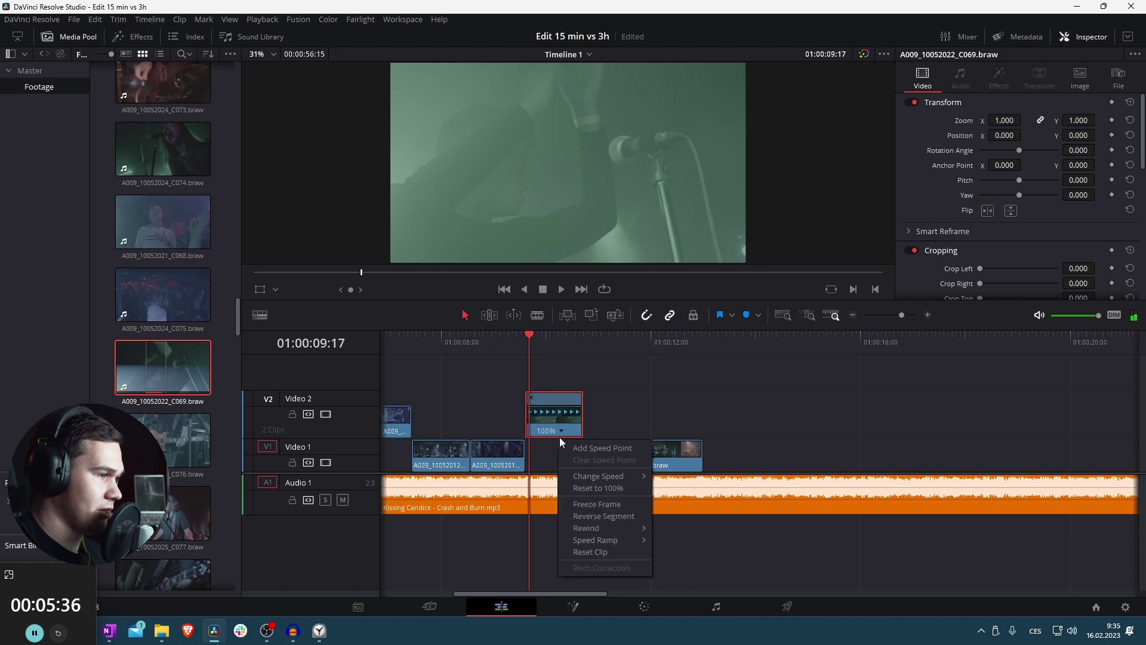
pyautogui.moveTo(629, 472)
pyautogui.click(676, 493)
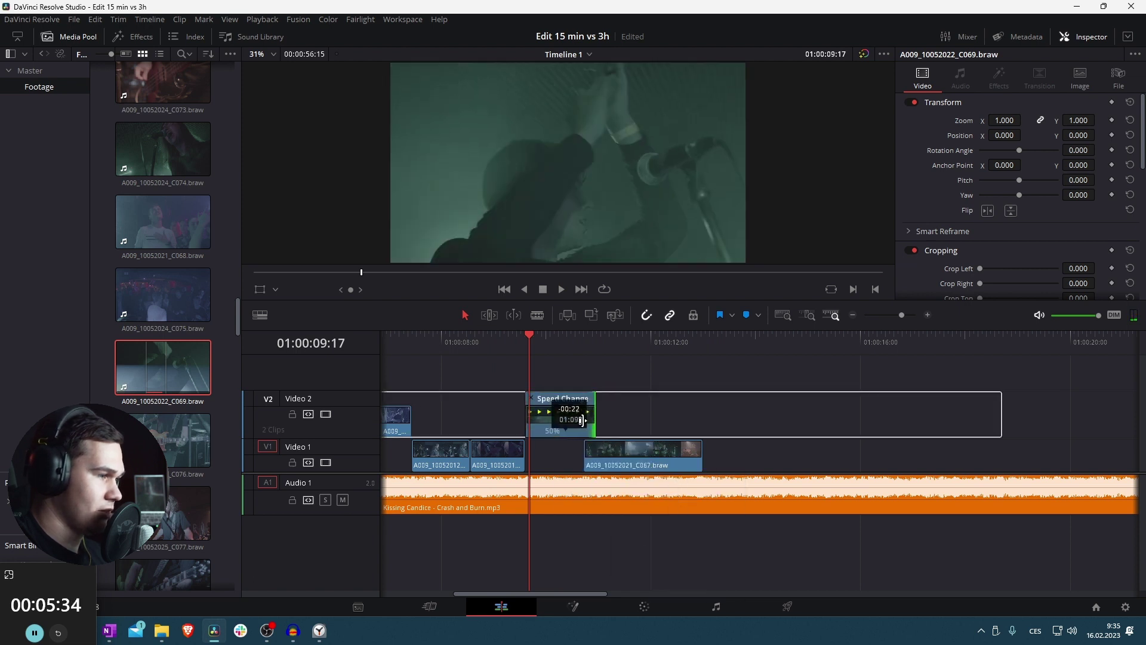
pyautogui.click(531, 398)
pyautogui.moveTo(543, 411); pyautogui.dragTo(543, 443)
pyautogui.click(508, 351)
pyautogui.press('space')
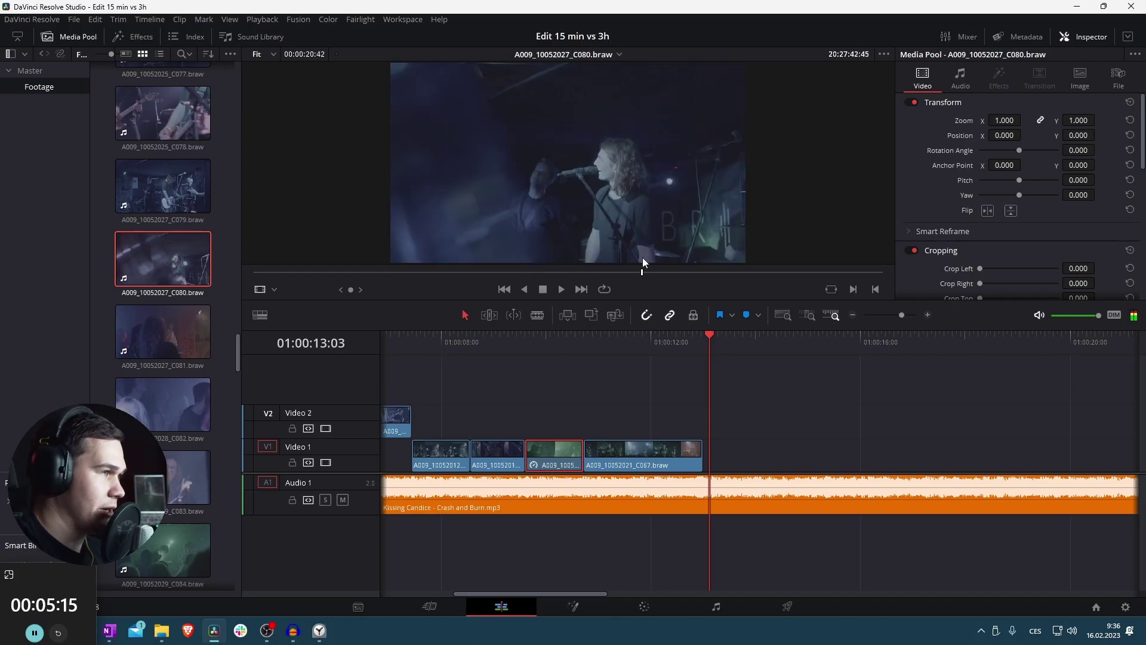
# Mark a range in A009_10052027_C080.braw and place it directly after the C067 clip on Video 1
pyautogui.moveTo(642, 257); pyautogui.dragTo(747, 249)
pyautogui.press('i')
pyautogui.press('o')
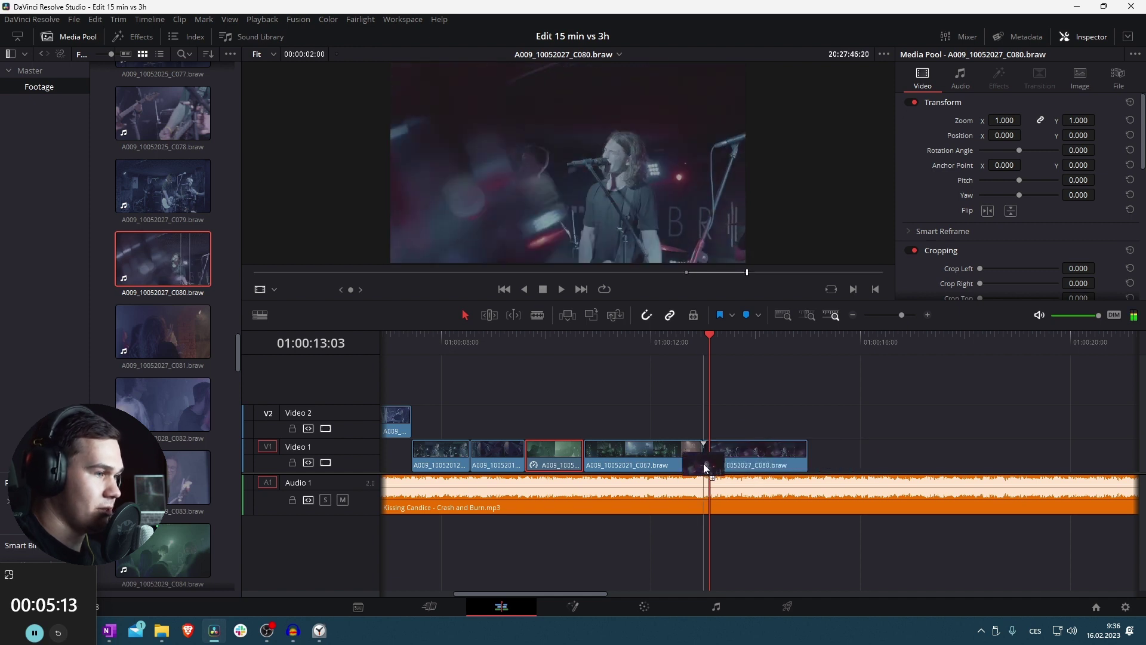
pyautogui.moveTo(703, 464); pyautogui.dragTo(703, 464)
# Play through the C080 singer clip and trim its end to 01:00:14:00
pyautogui.click(681, 343)
pyautogui.press('space')
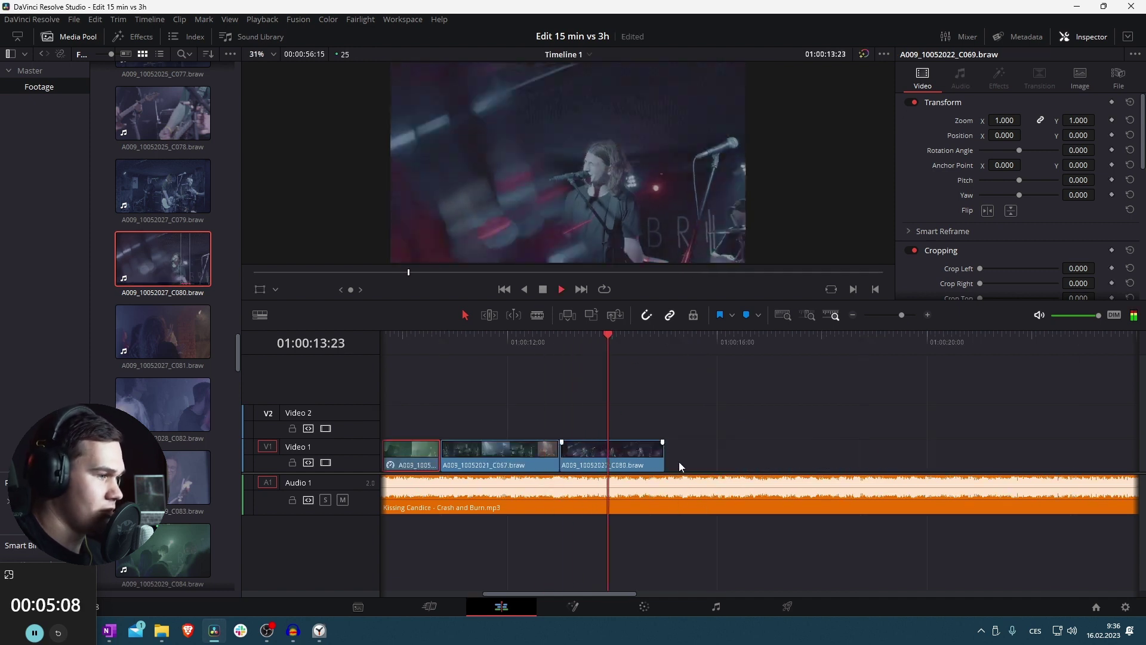
pyautogui.press('space')
pyautogui.moveTo(663, 456); pyautogui.dragTo(610, 456)
# Place a short section of the C085 clip directly after the C080 clip on Video 1, ending at 01:00:14:07
pyautogui.scroll(-3, 181, 326)
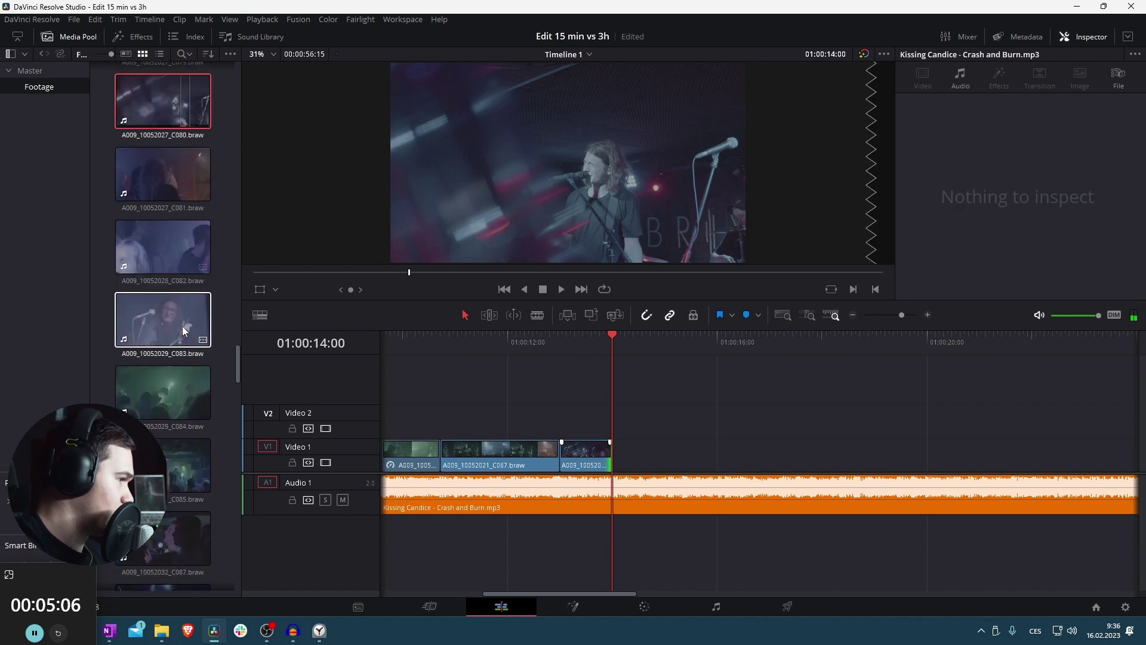
pyautogui.scroll(-3, 159, 389)
pyautogui.click(163, 445)
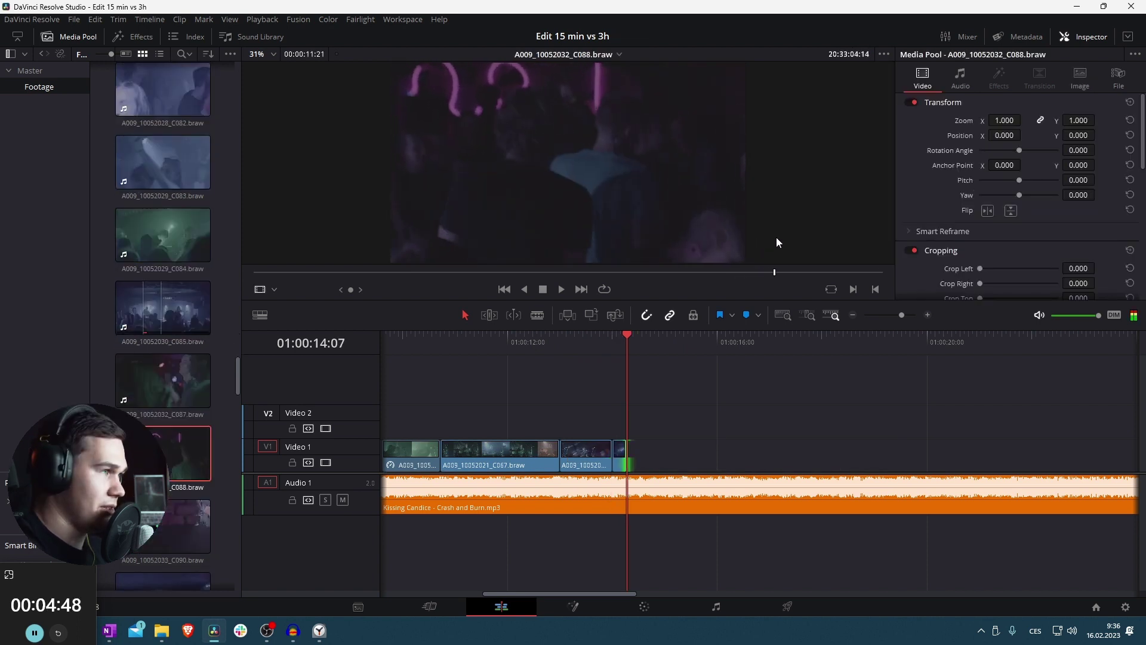
# Mark a range in A009_10052033_C089.braw, place it after the last clip on Video 1, and trim its end to 01:00:14:14
pyautogui.scroll(-3, 177, 367)
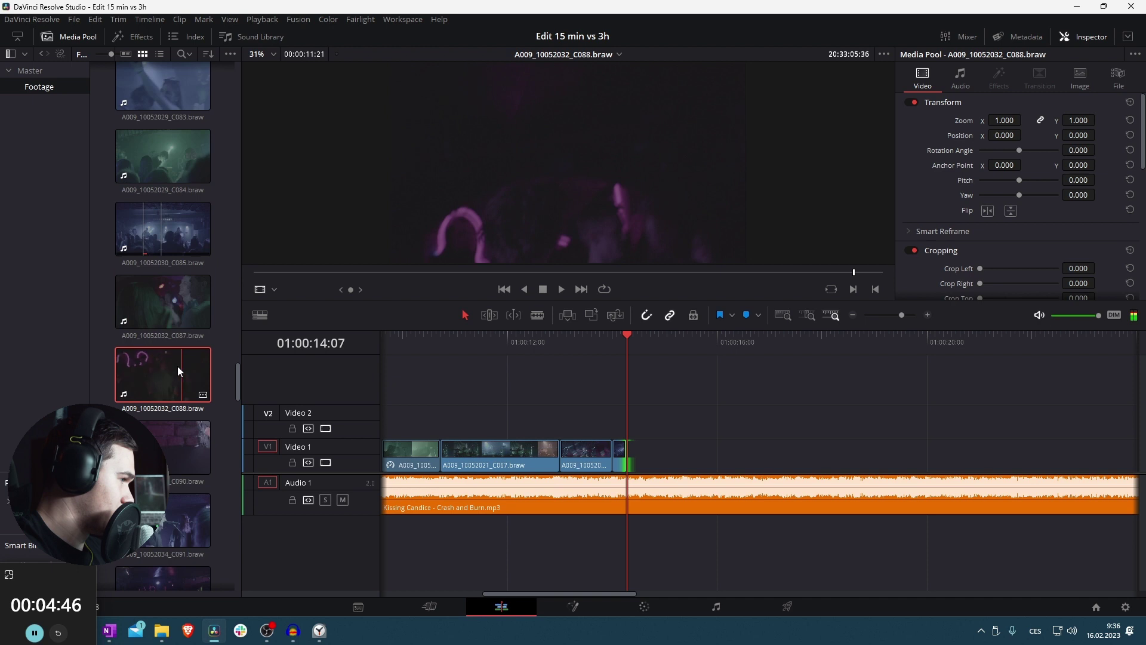
pyautogui.scroll(-3, 156, 250)
pyautogui.click(163, 356)
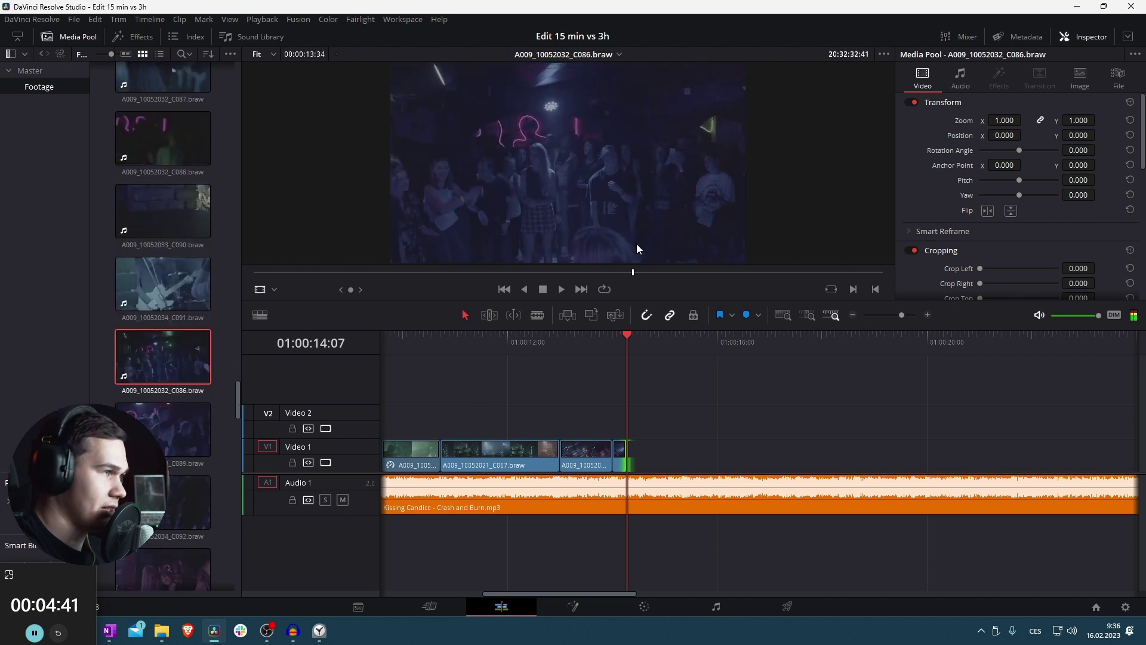
pyautogui.moveTo(281, 270); pyautogui.dragTo(584, 250)
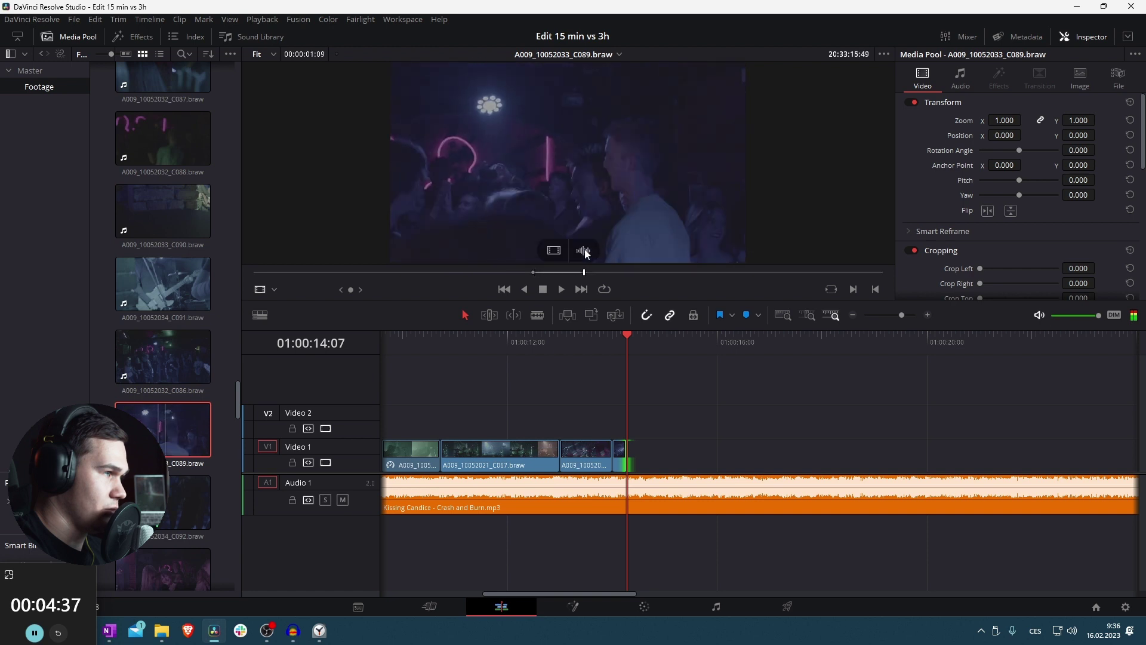
pyautogui.press('space')
pyautogui.moveTo(634, 463)
pyautogui.mouseDown()
pyautogui.moveTo(661, 457)
pyautogui.moveTo(641, 456)
pyautogui.mouseUp()
pyautogui.press('space')
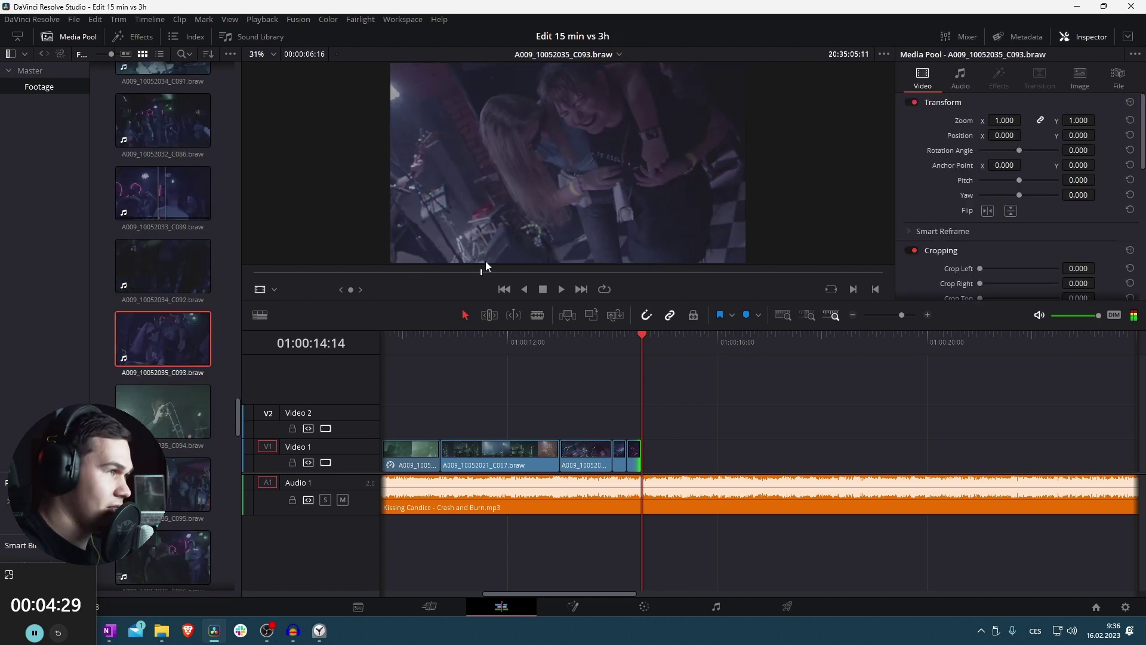
# Place a section of A009_10052035_C093.braw after the C089 clip, ending at 01:00:14:21, followed by a C095 section ending at 01:00:15:02
pyautogui.moveTo(485, 260); pyautogui.dragTo(594, 249)
pyautogui.moveTo(594, 248); pyautogui.dragTo(642, 461)
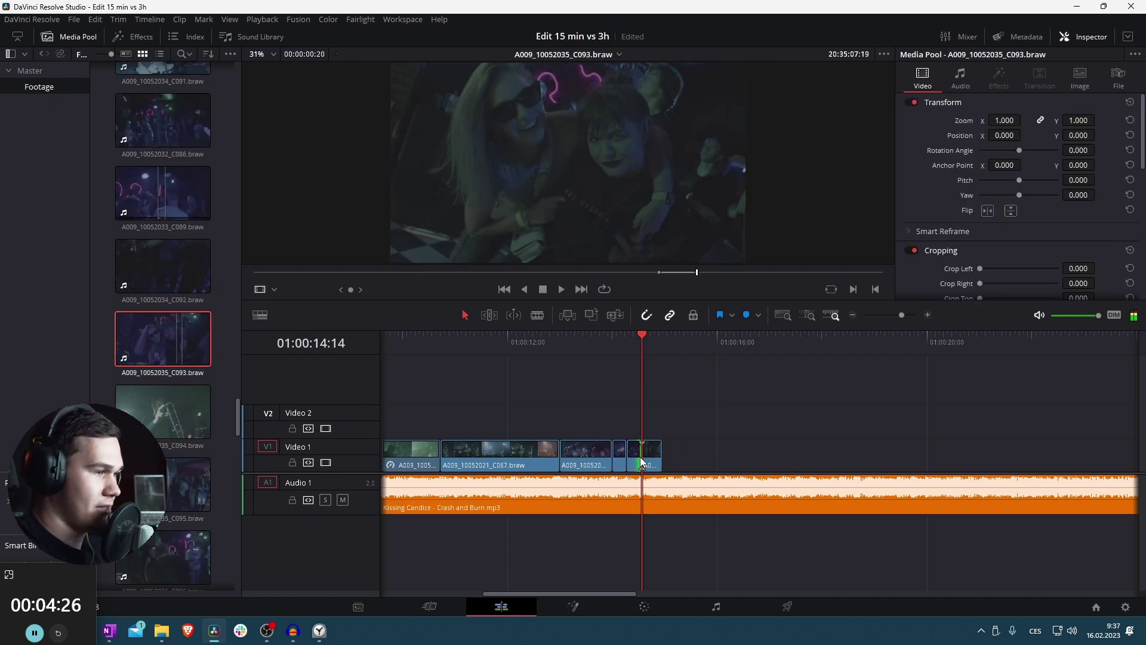
pyautogui.press('Right')
pyautogui.press('Right')
pyautogui.press('Right')
pyautogui.press('Right')
pyautogui.press('Right')
pyautogui.press('Right')
pyautogui.press('Right')
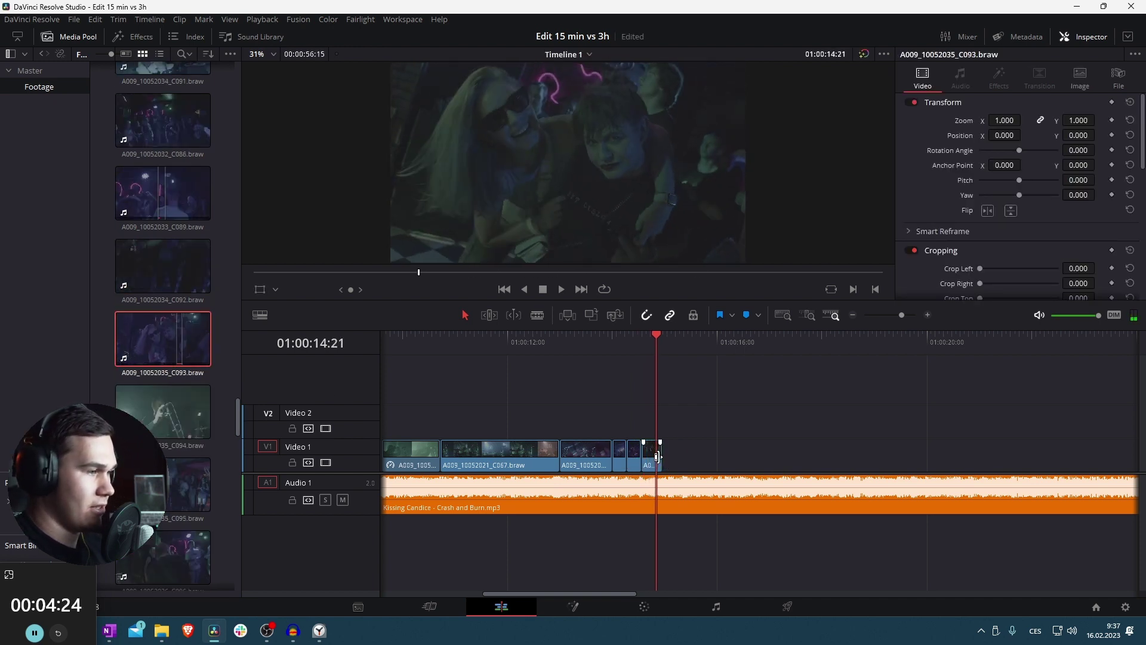
pyautogui.click(670, 440)
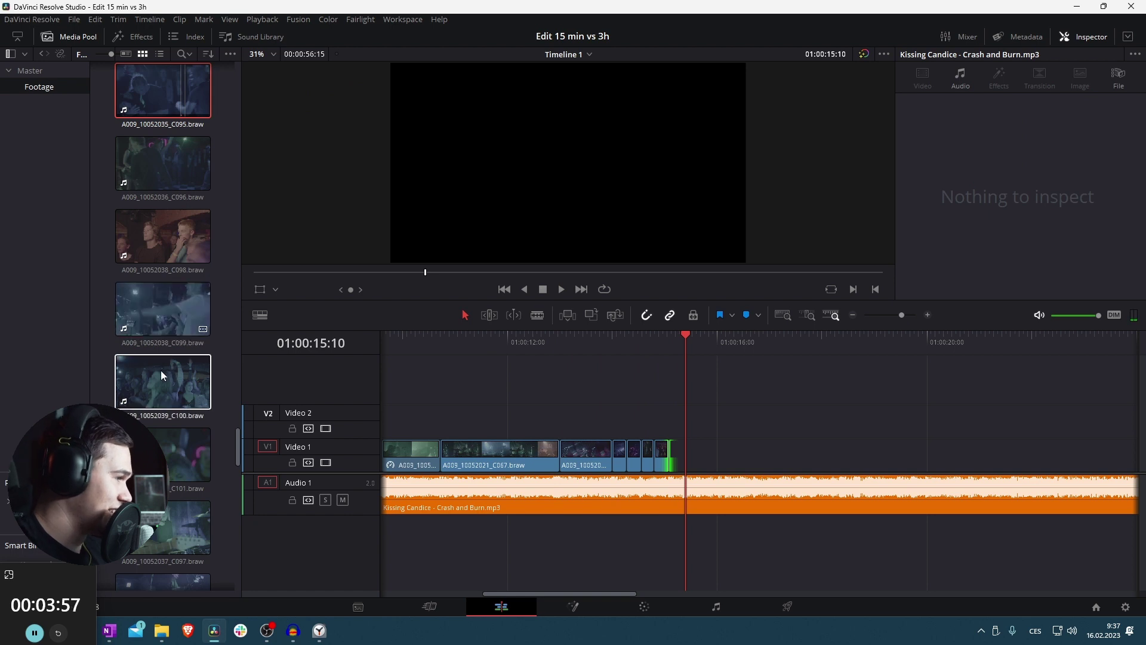
# Mark a range in A009_10052042_C107.braw, place it directly after the C095 clip on Video 1, and play it
pyautogui.scroll(-2, 162, 375)
pyautogui.scroll(-2, 170, 370)
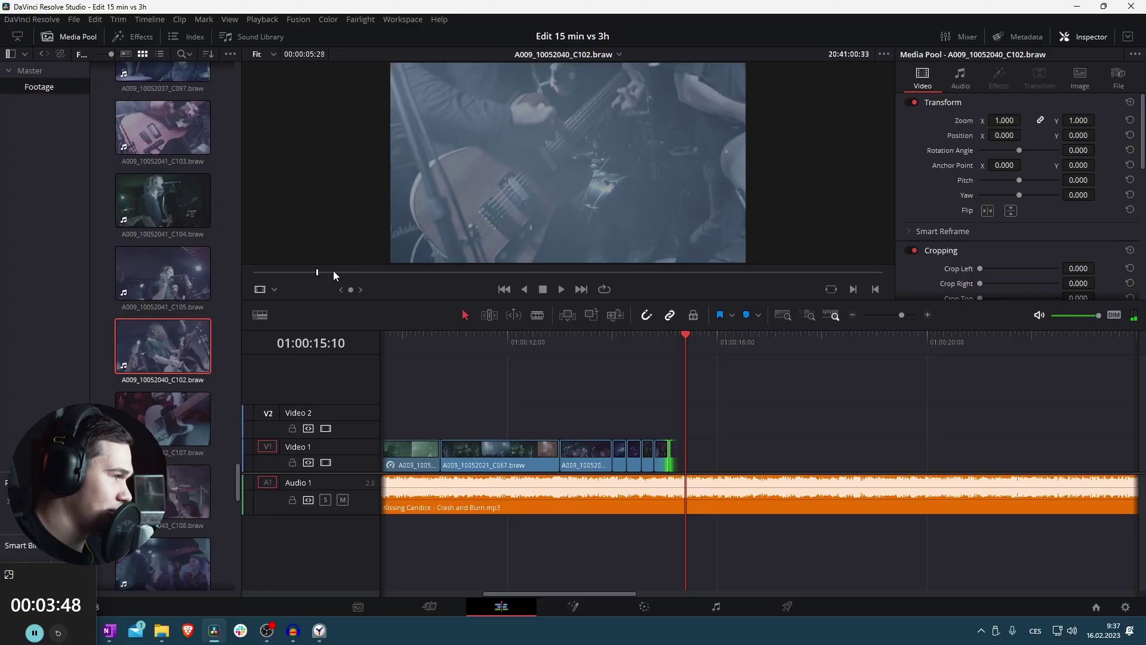
pyautogui.moveTo(333, 270); pyautogui.dragTo(832, 248)
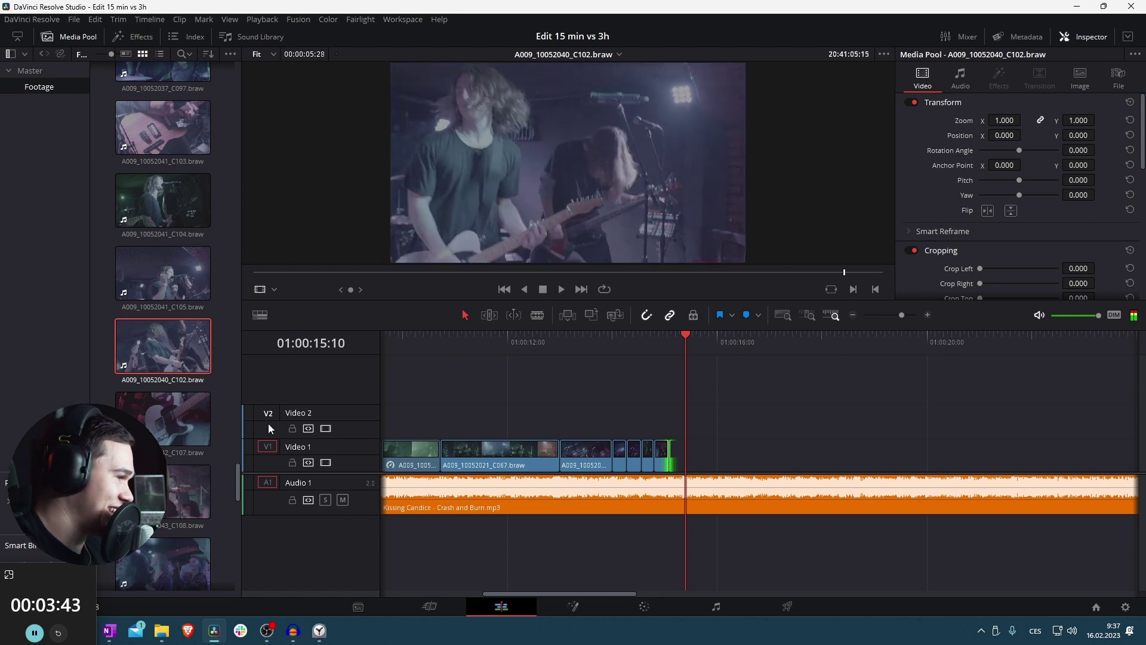
pyautogui.click(192, 418)
pyautogui.moveTo(275, 273); pyautogui.dragTo(727, 249)
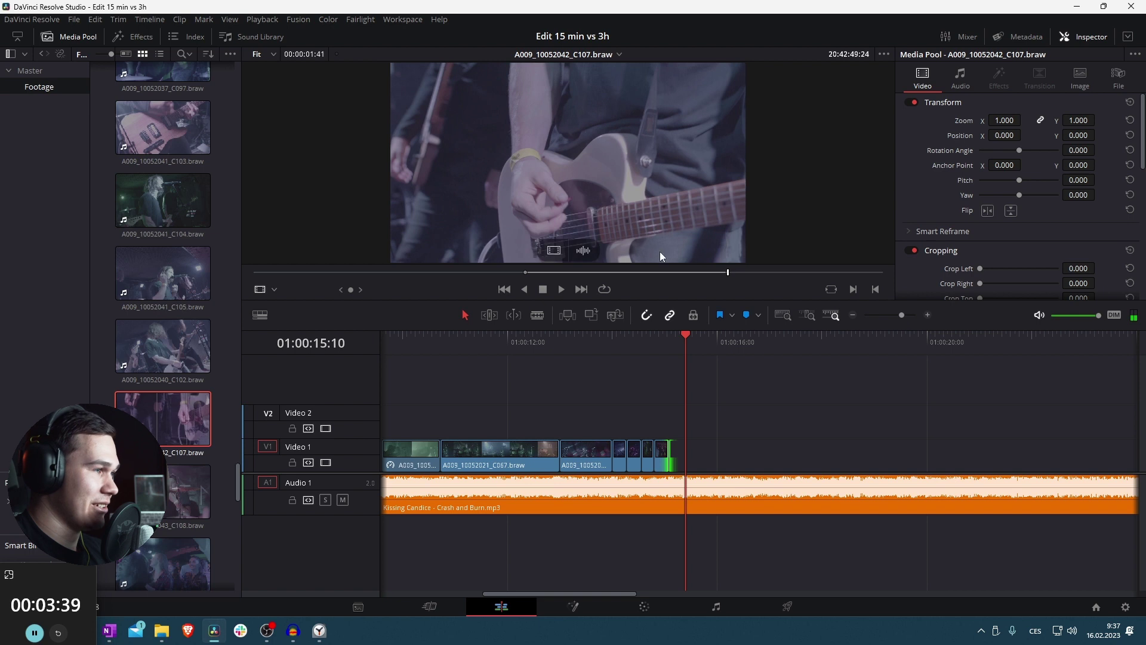
pyautogui.moveTo(693, 472); pyautogui.dragTo(675, 470)
pyautogui.click(658, 346)
pyautogui.press('space')
pyautogui.press('space')
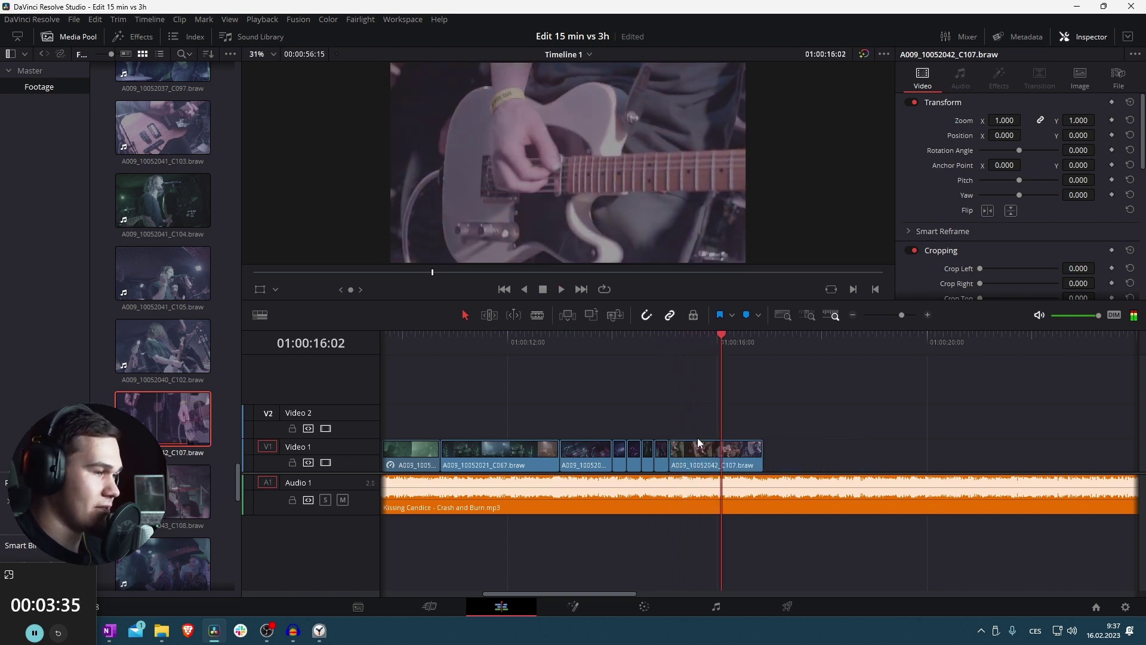
# Delete the C107 clip from Video 1 and place its marked range again directly after the C095 clip
pyautogui.click(704, 450)
pyautogui.press('Delete')
pyautogui.scroll(-2, 178, 358)
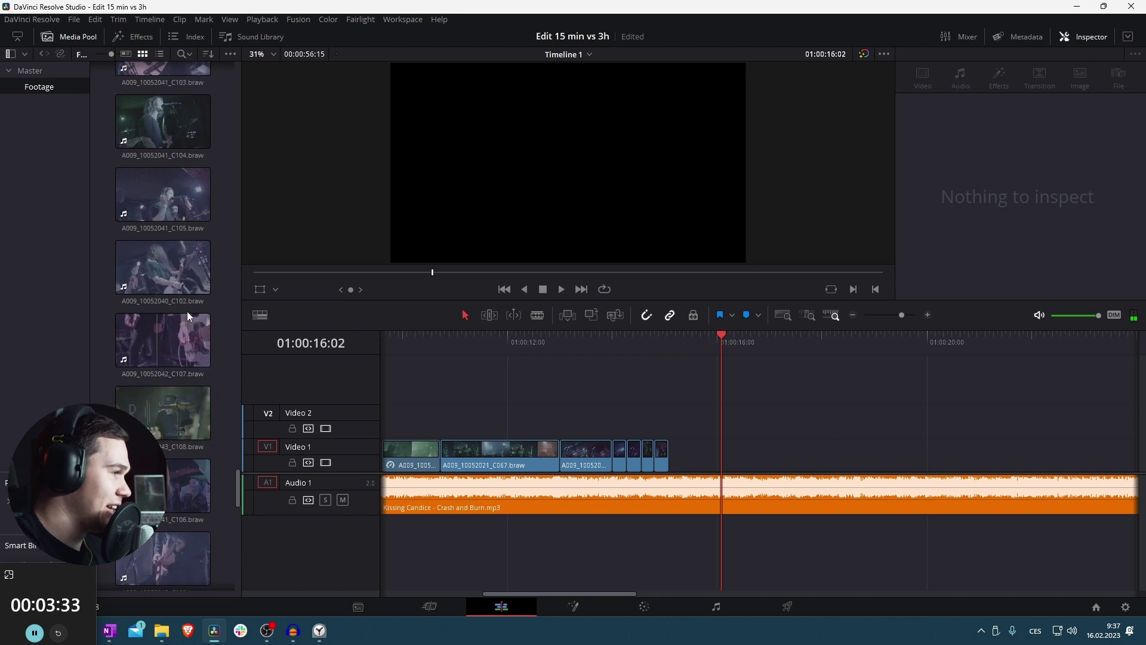
pyautogui.click(185, 322)
pyautogui.moveTo(664, 451); pyautogui.dragTo(665, 447)
# Play the C107 guitar clip from 01:00:15:02 and trim its end to 01:00:16:03
pyautogui.click(665, 353)
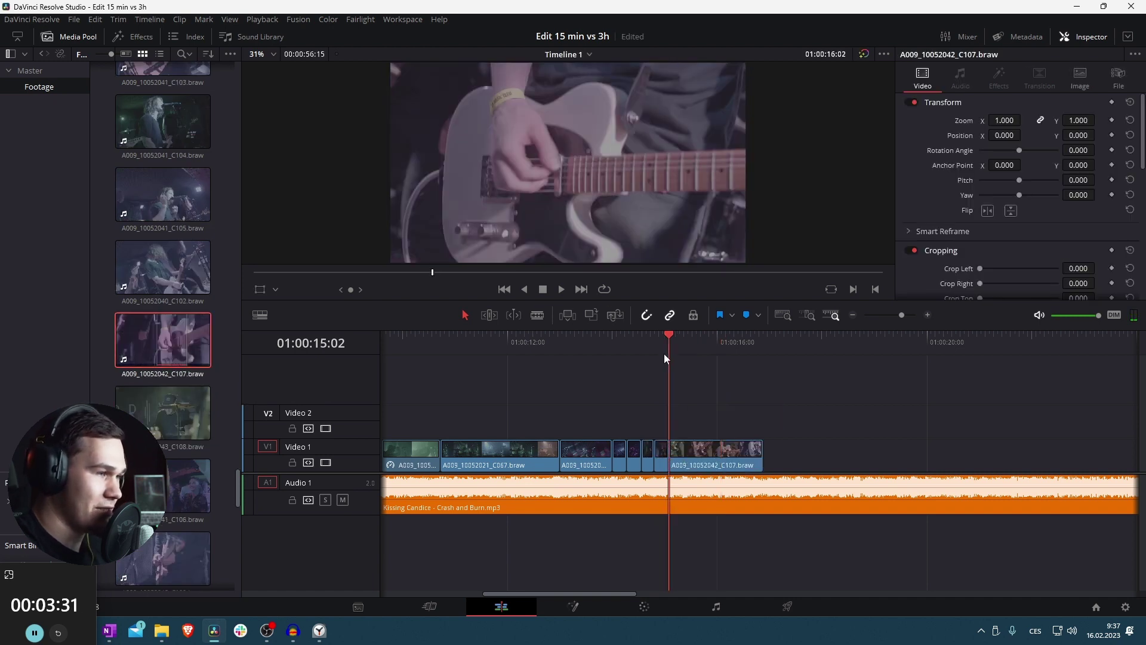
pyautogui.press('space')
pyautogui.press('space')
pyautogui.moveTo(752, 455); pyautogui.dragTo(728, 453)
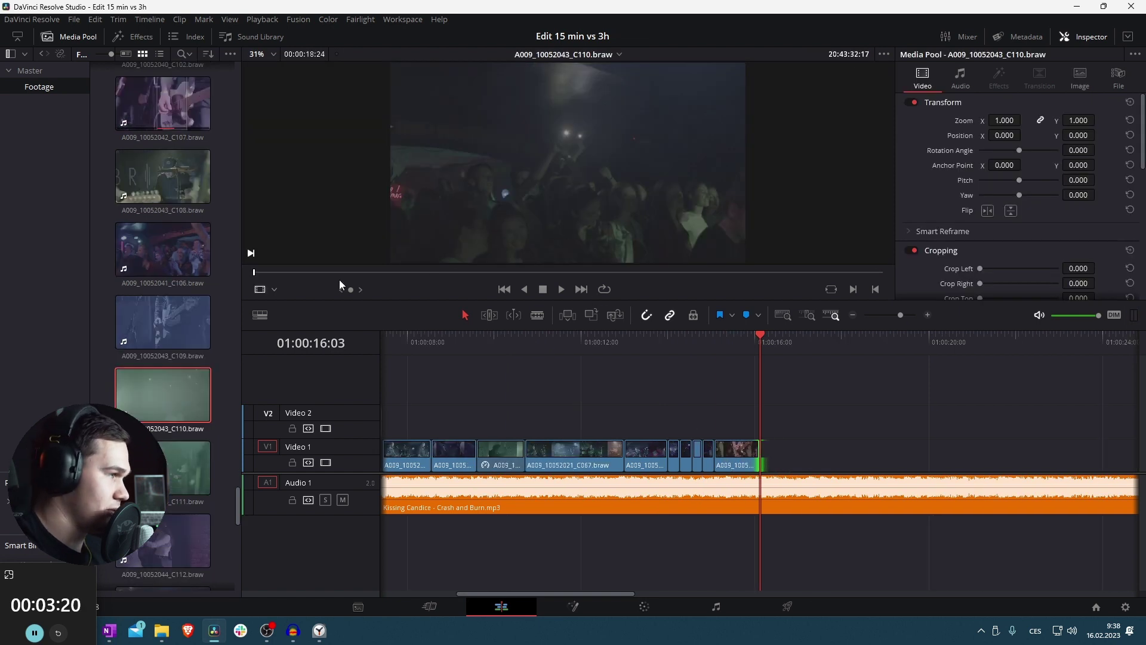
# Mark a range in A009_10052043_C110.braw and place it directly after the C107 clip on Video 1
pyautogui.moveTo(370, 272); pyautogui.dragTo(671, 256)
pyautogui.press('i')
pyautogui.press('o')
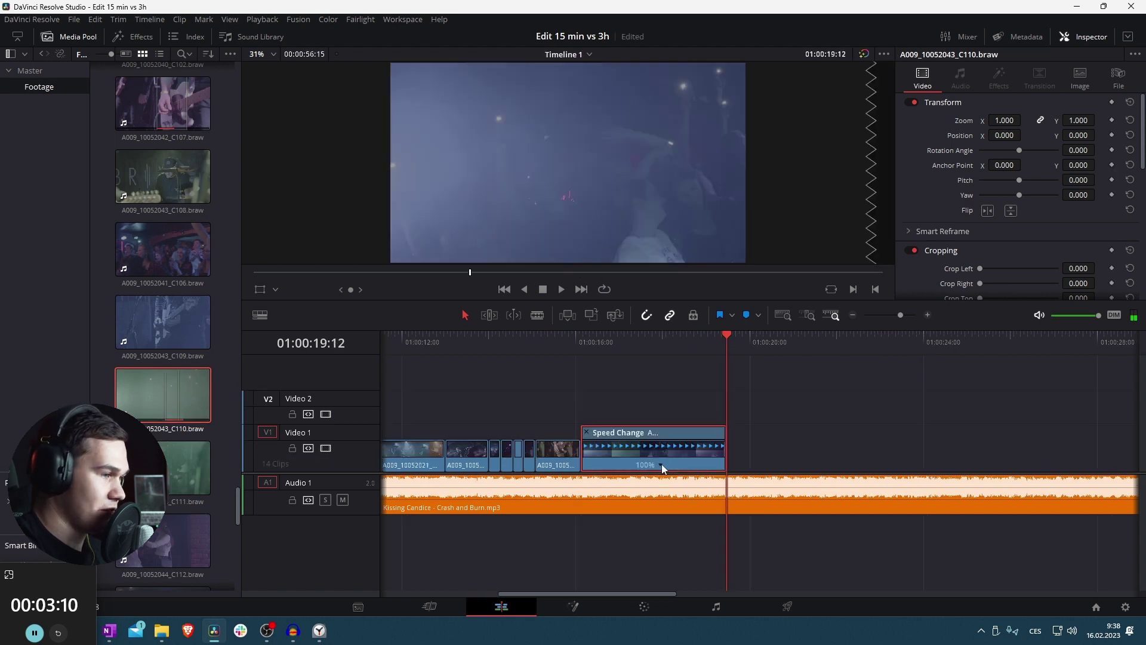
# Slow down the C110 crowd clip and trim its end back to 01:00:19:12
pyautogui.click(661, 464)
pyautogui.moveTo(741, 505)
pyautogui.click(780, 528)
pyautogui.moveTo(869, 456); pyautogui.dragTo(726, 457)
# Split the song at 01:00:15:02, remove the part up to 01:00:36:23, and join its ending to the cut
pyautogui.hotkey('ctrl', '-')
pyautogui.hotkey('ctrl', '-')
pyautogui.hotkey('ctrl', '-')
pyautogui.hotkey('ctrl', '-')
pyautogui.hotkey('ctrl', '-')
pyautogui.scroll(4, 552, 424)
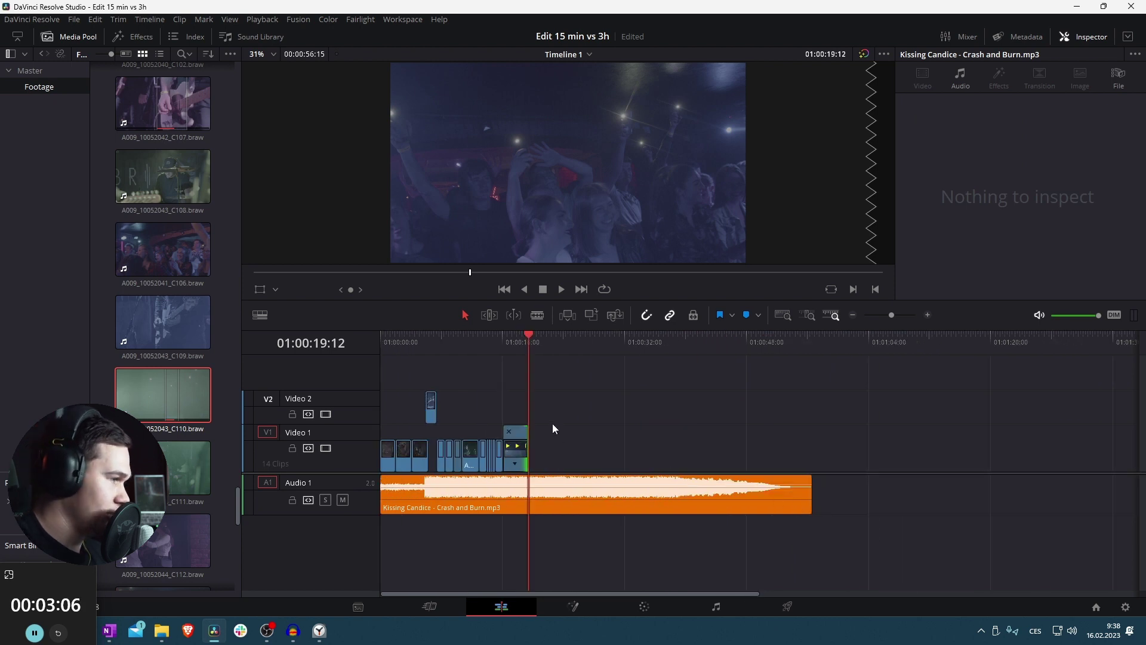
pyautogui.press('Up')
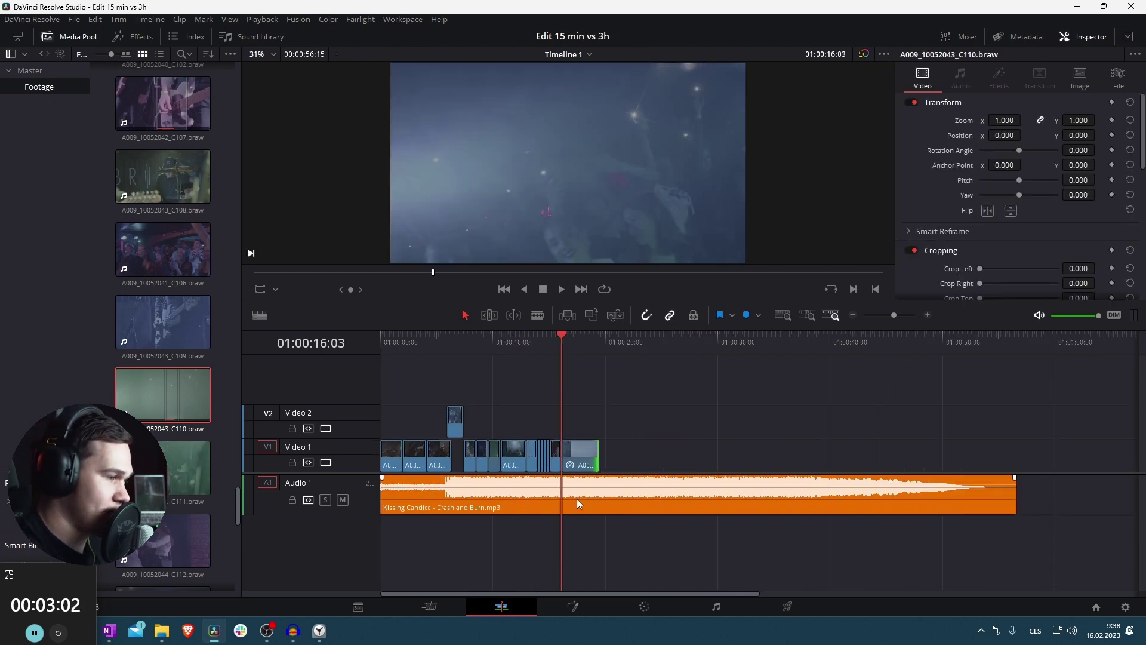
pyautogui.click(578, 498)
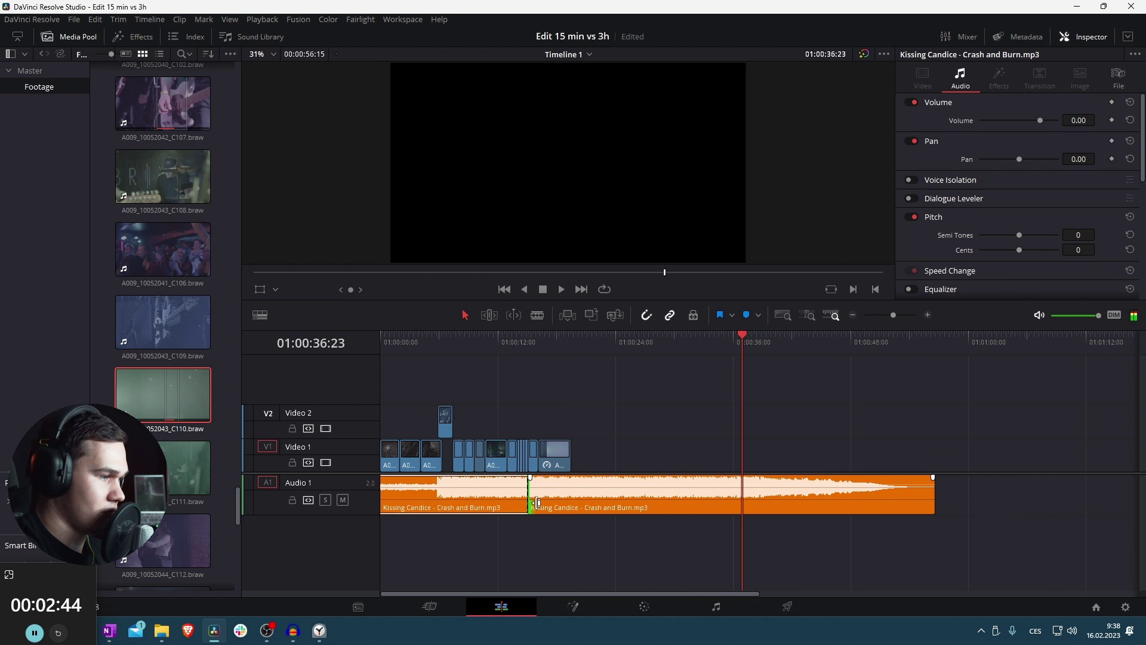
pyautogui.moveTo(537, 504); pyautogui.dragTo(571, 496)
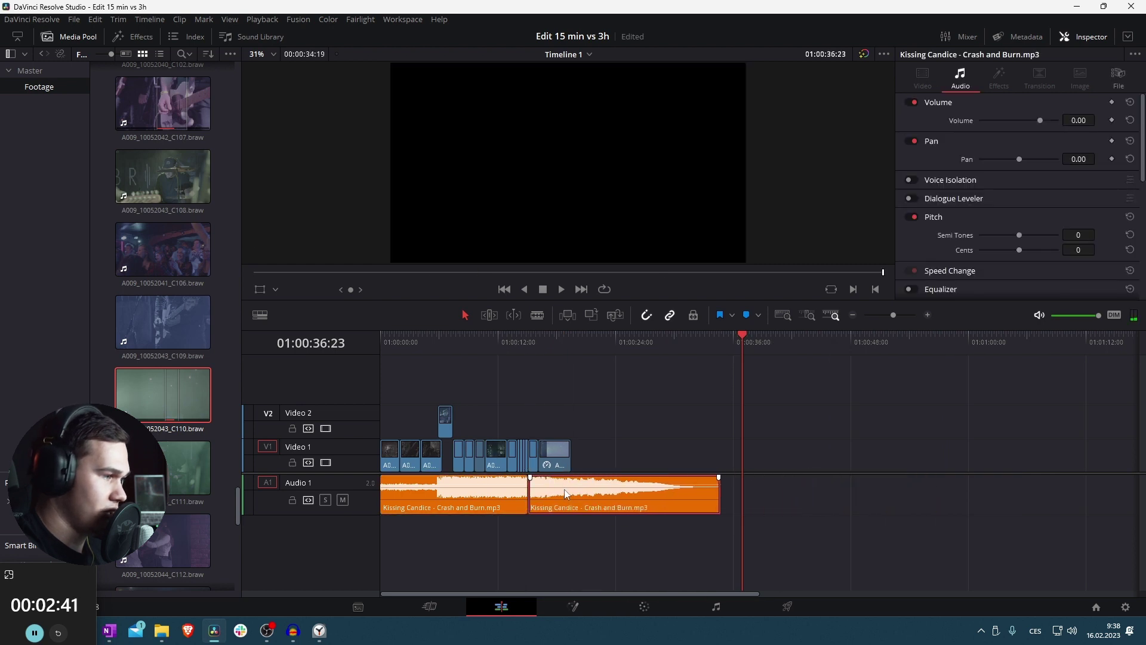
# Play across the new song cut and crossfade the two parts by overlapping the ending on Audio 2 with fades
pyautogui.click(519, 338)
pyautogui.scroll(2, 584, 418)
pyautogui.press('space')
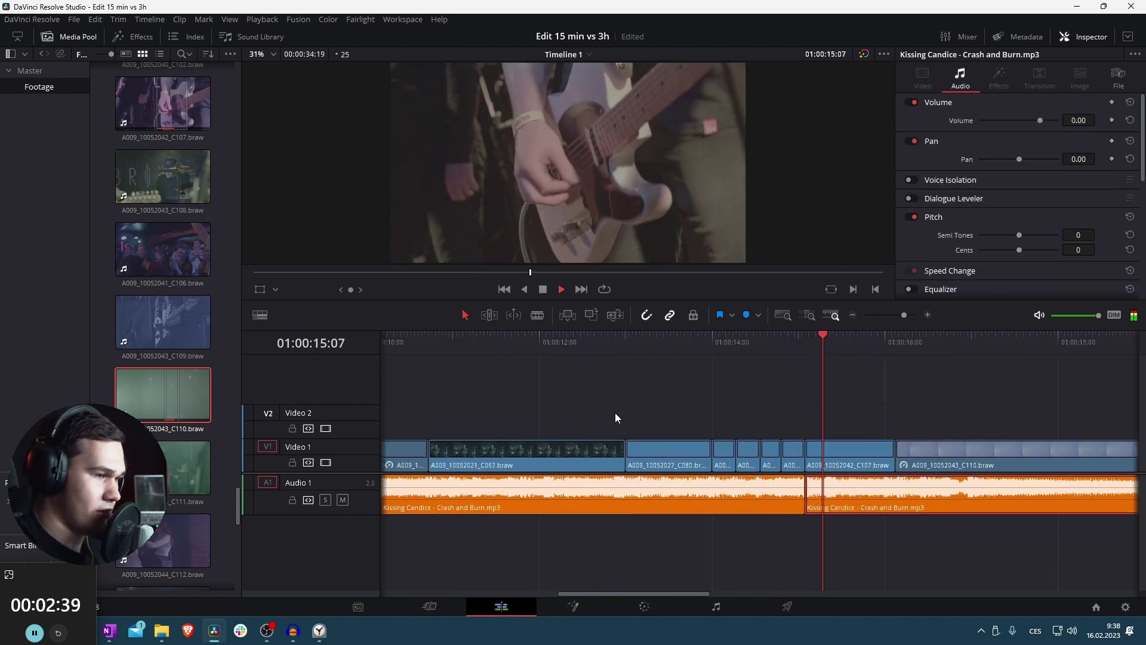
pyautogui.scroll(-1, 614, 413)
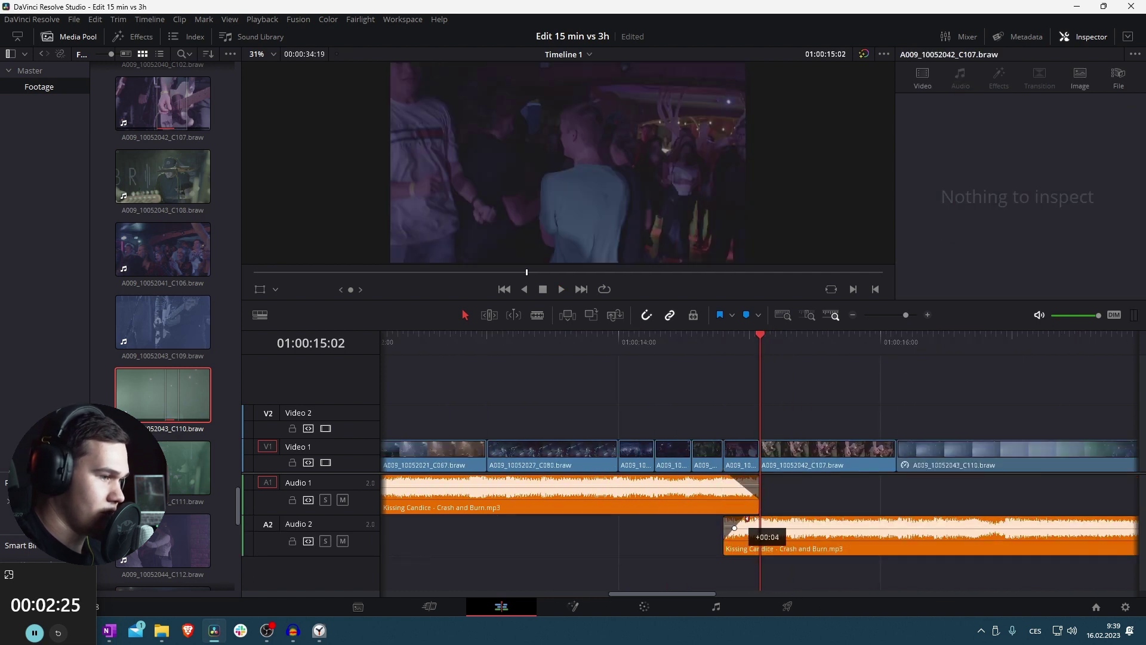
pyautogui.moveTo(746, 518); pyautogui.dragTo(754, 518)
# Trim the Audio 2 song part to the end of the C110 clip with a long fade-out and play the ending
pyautogui.scroll(-5, 676, 532)
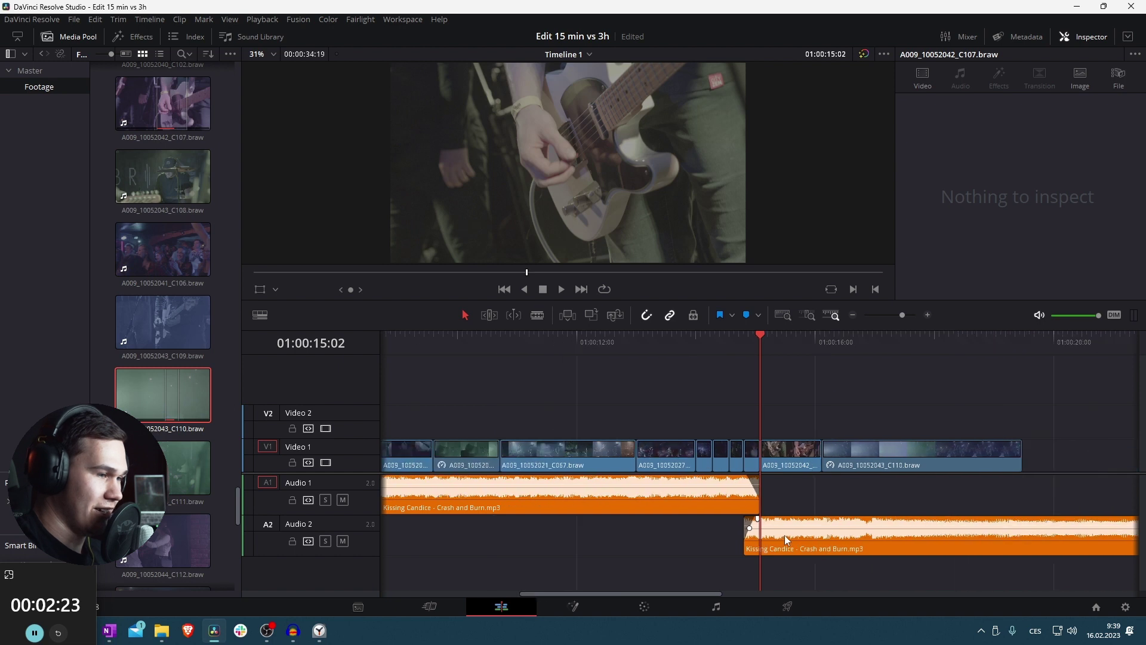
pyautogui.scroll(-3, 785, 538)
pyautogui.moveTo(588, 537); pyautogui.dragTo(500, 527)
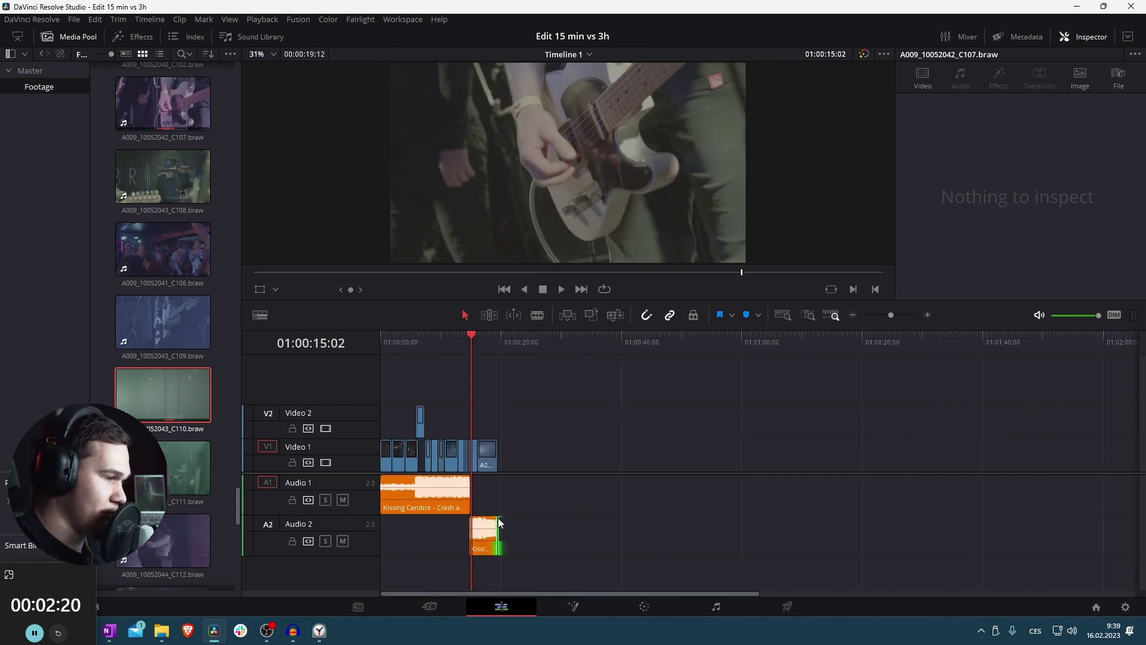
pyautogui.press('space')
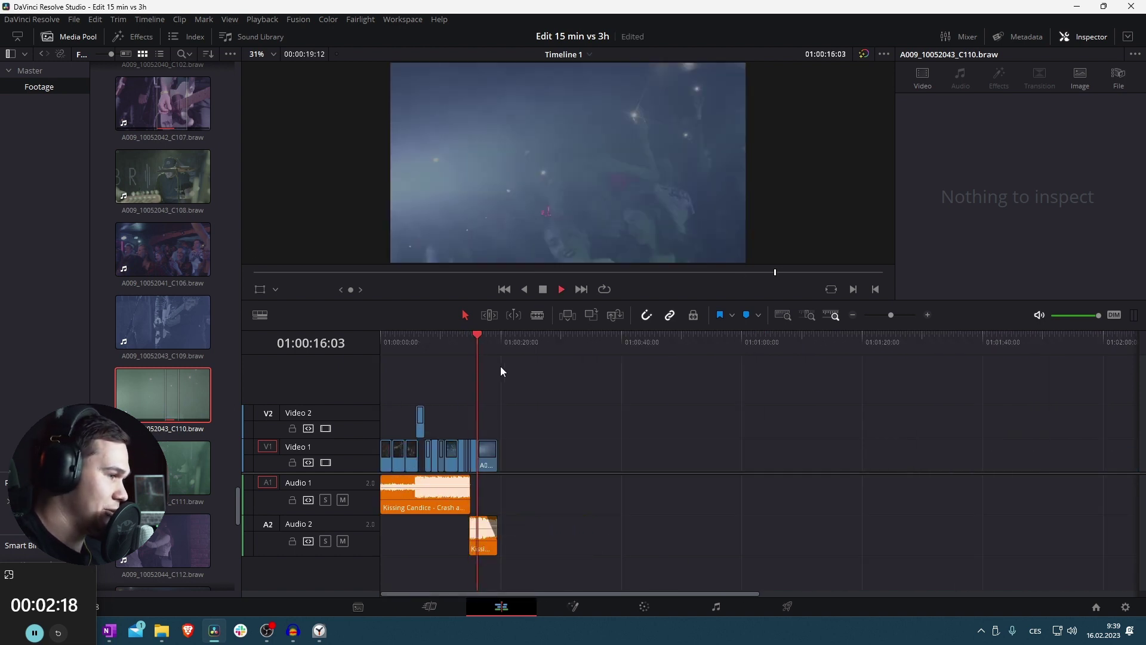
pyautogui.scroll(4, 628, 405)
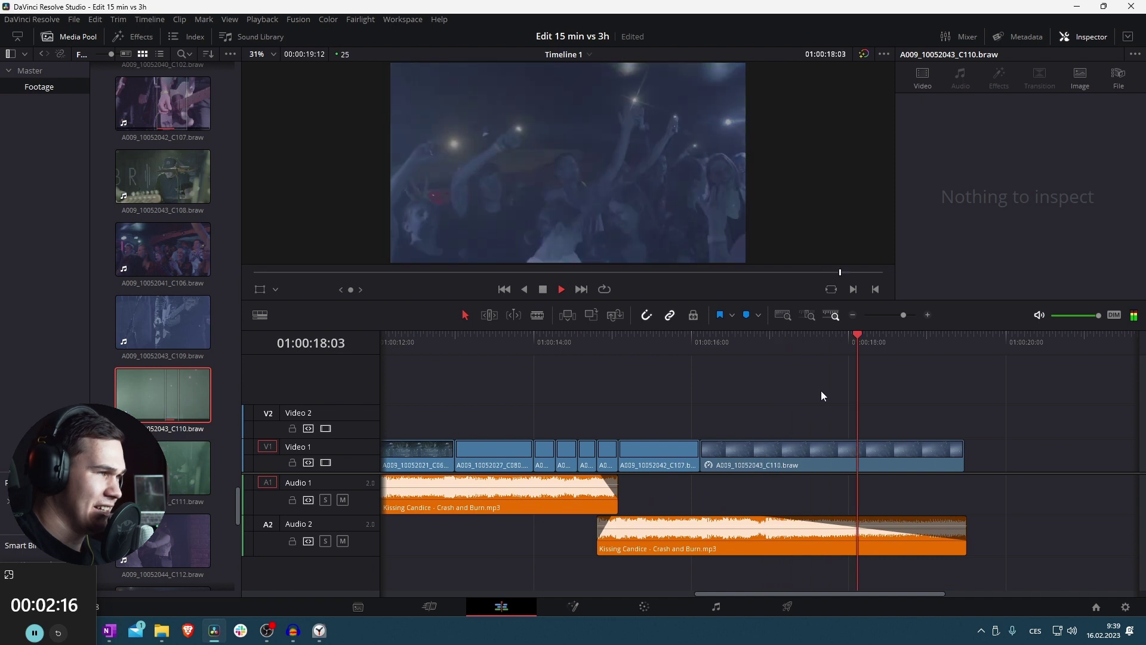
pyautogui.scroll(-2, 792, 413)
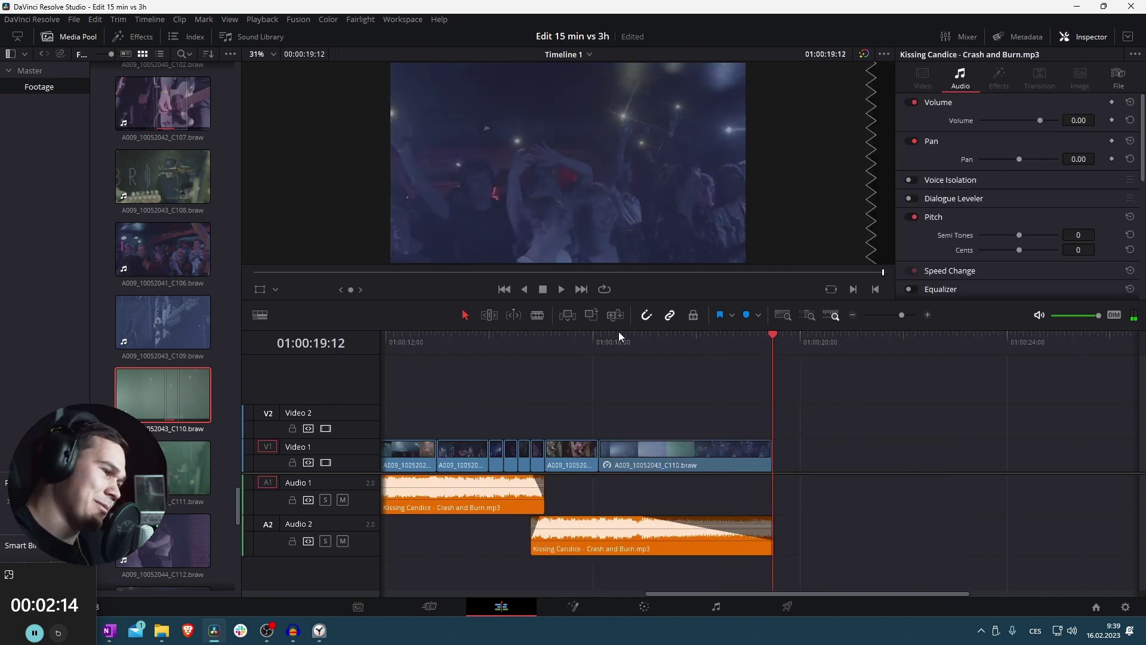
# Switch to color grading and shape the first clip's custom curve into a higher-contrast S-curve with the black and white points moved inward
pyautogui.click(599, 341)
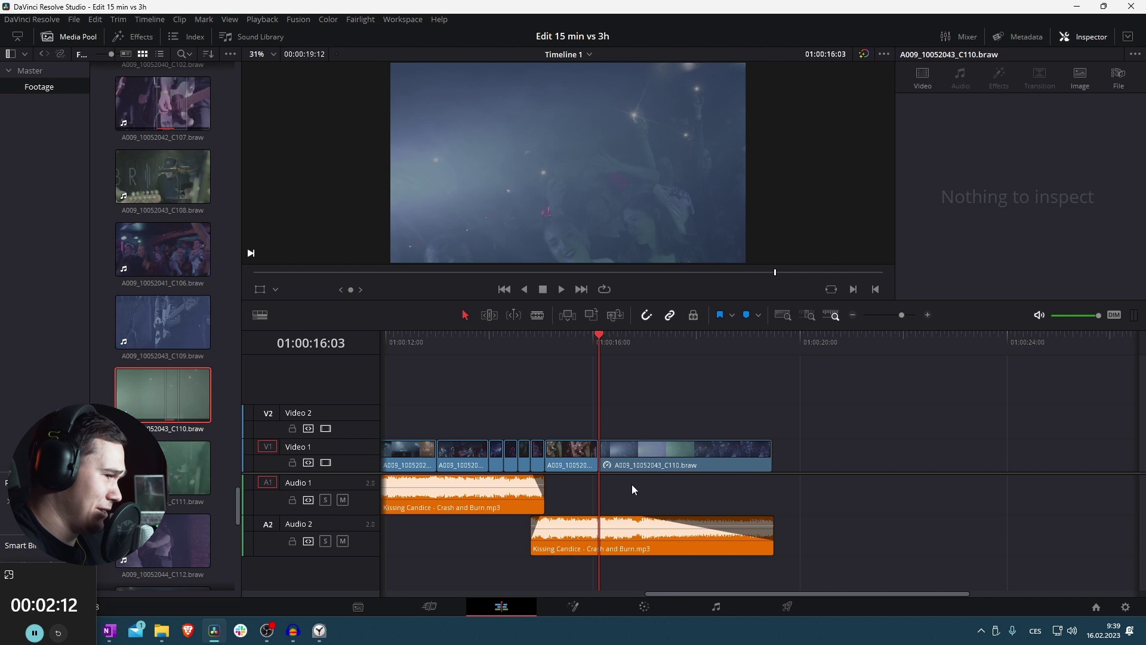
pyautogui.click(647, 604)
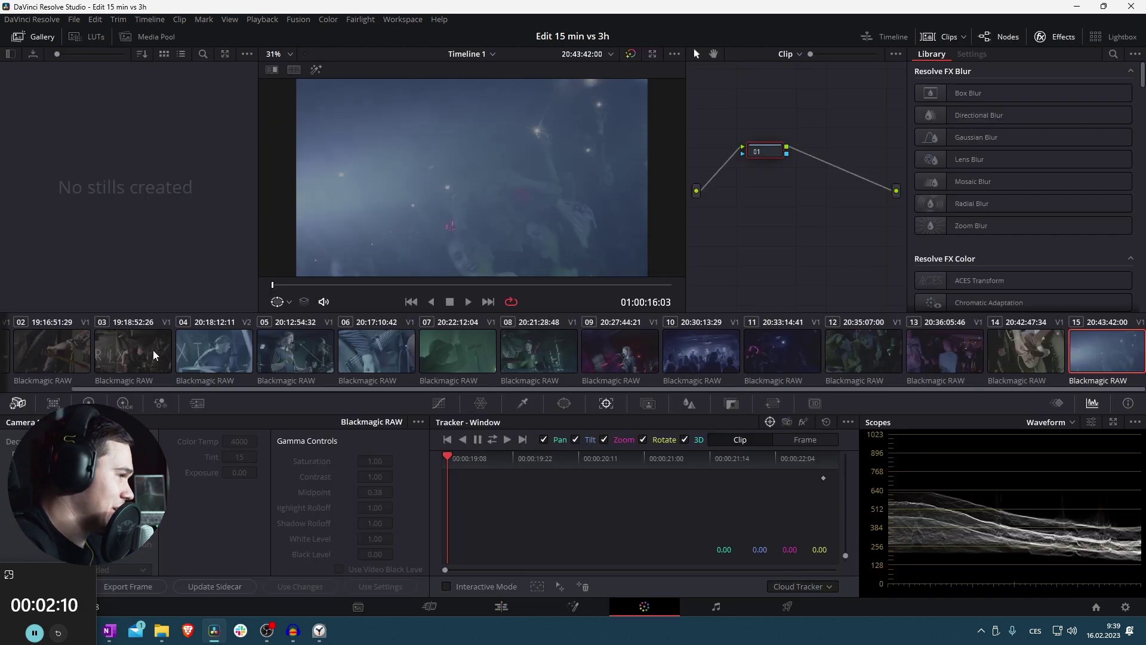
pyautogui.click(60, 352)
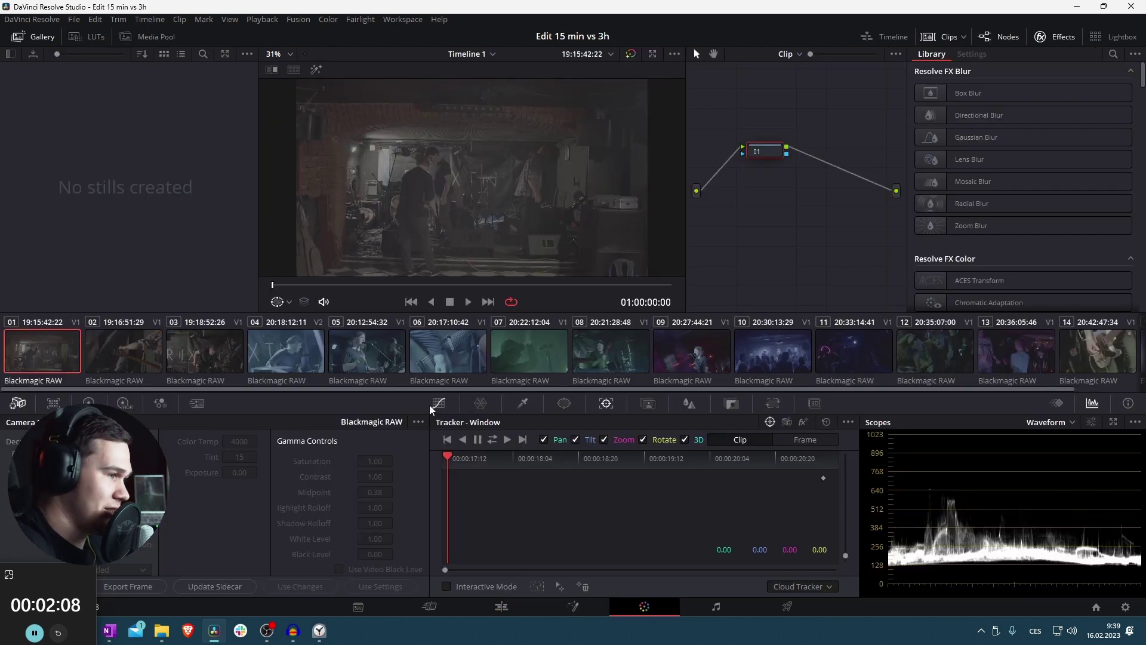
pyautogui.click(439, 403)
pyautogui.moveTo(699, 442); pyautogui.dragTo(601, 445)
pyautogui.moveTo(447, 582); pyautogui.dragTo(479, 575)
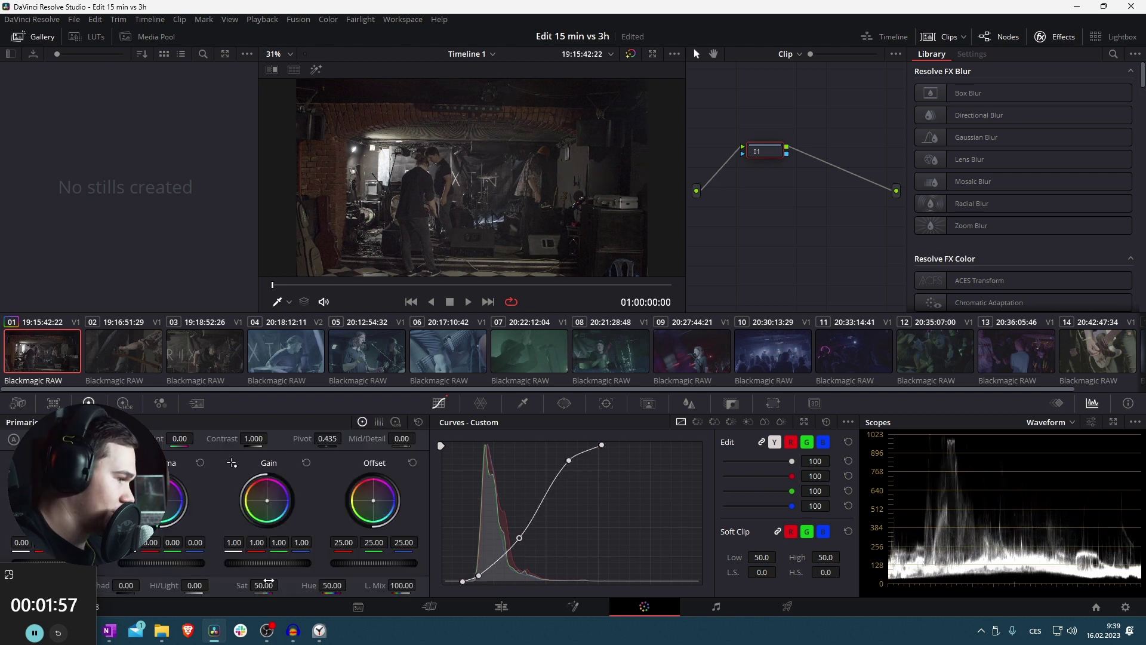
# Set the first clip's saturation to 74.80 and Mid/Detail to 13.00, and add a second node after node 01
pyautogui.moveTo(263, 584); pyautogui.dragTo(274, 585)
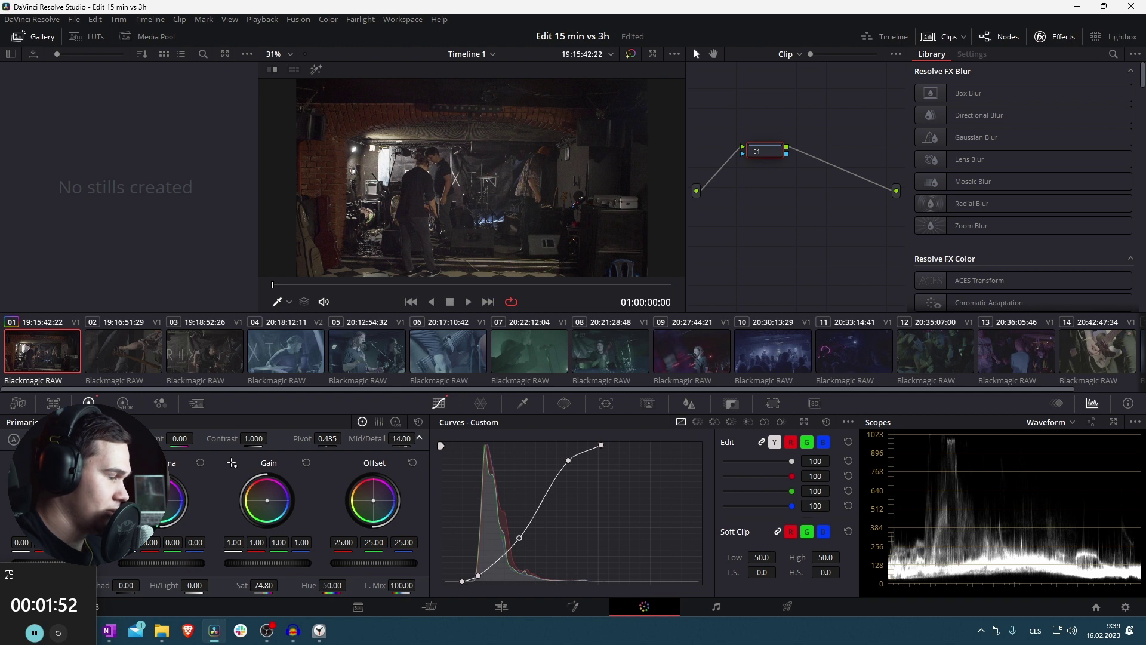
pyautogui.hotkey('ctrl', 'z')
pyautogui.hotkey('ctrl', 'z')
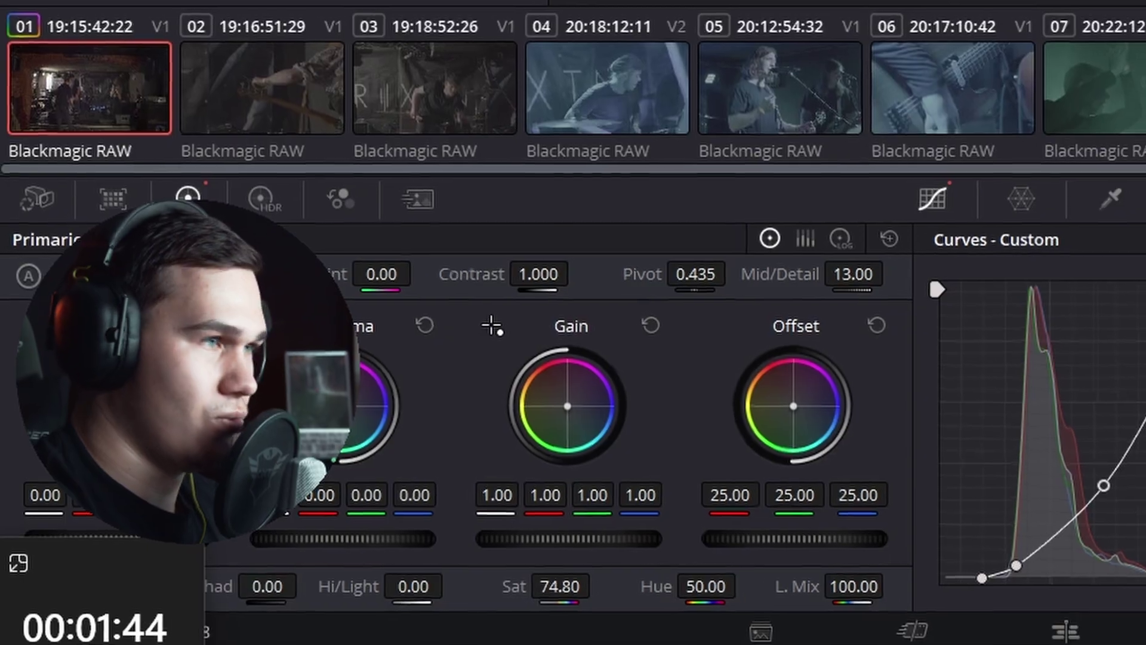
pyautogui.click(827, 151)
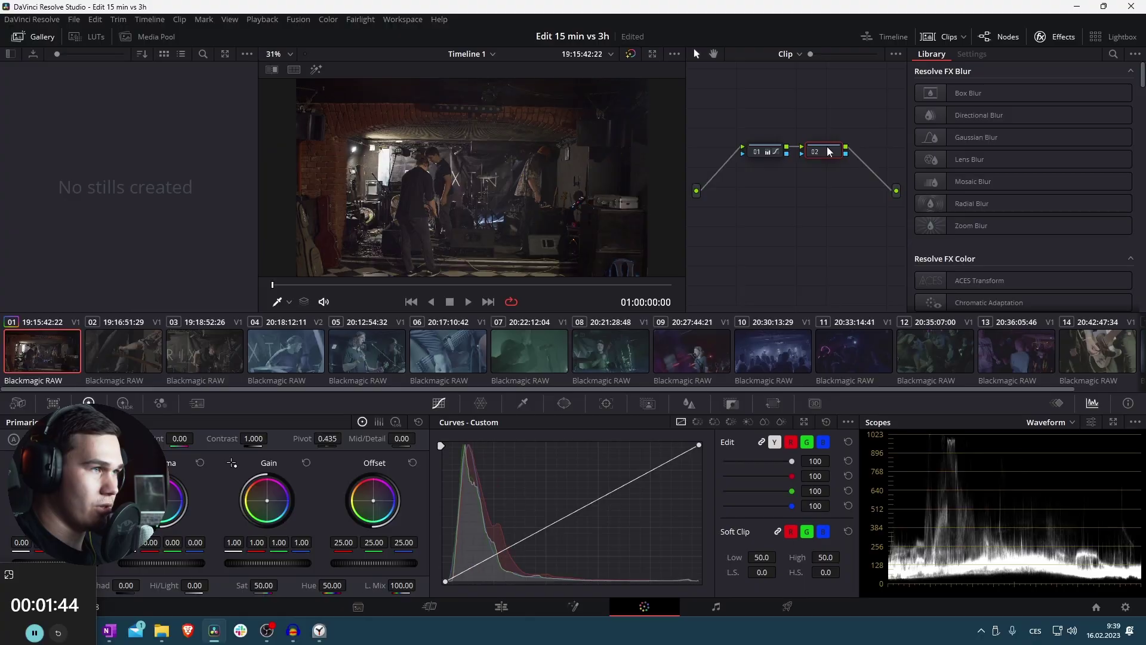
# Apply the 1.0 NC - Emerald LUT from the Niklas folder to node 02 and set the node's key output gain to 0.7
pyautogui.click(87, 37)
pyautogui.click(42, 263)
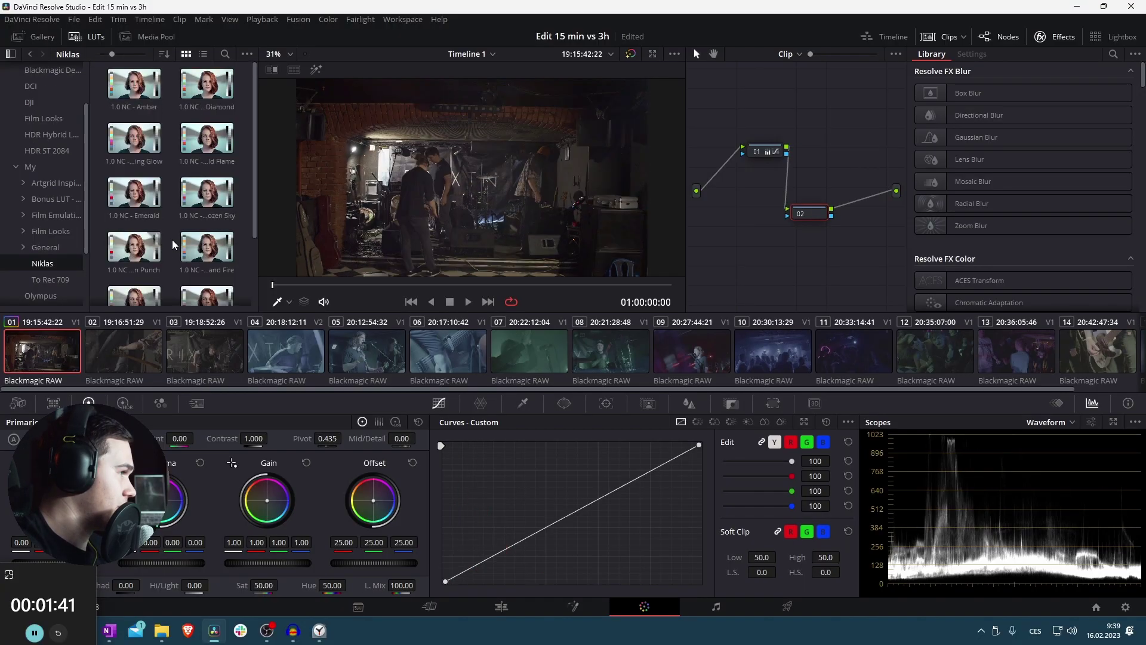
pyautogui.doubleClick(134, 192)
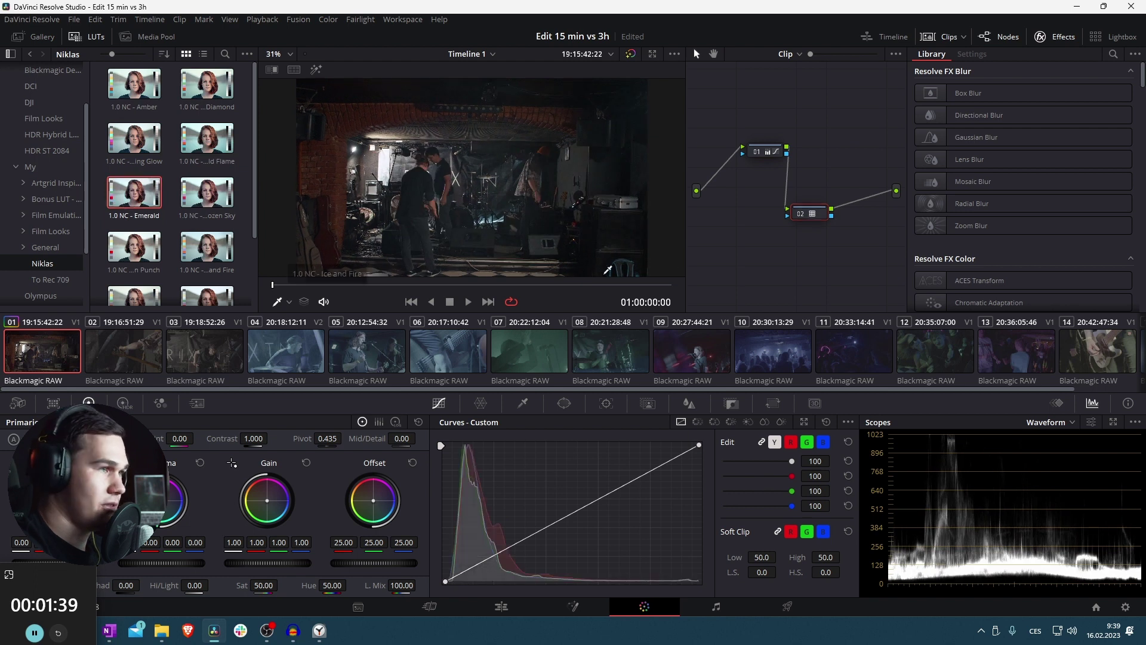
pyautogui.click(732, 404)
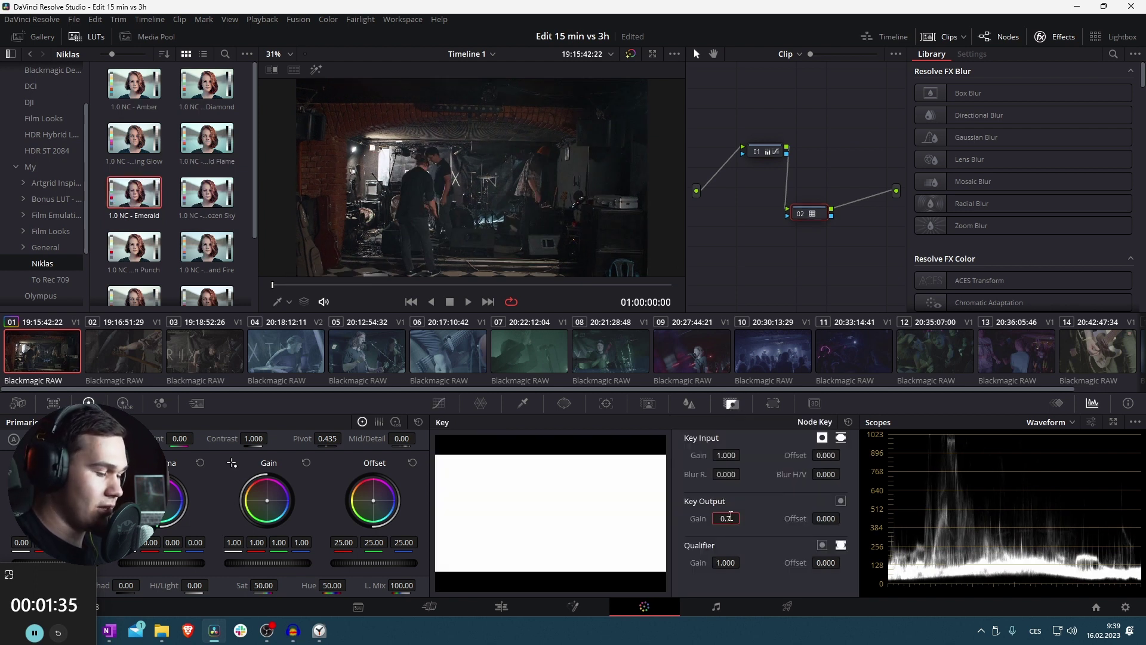
pyautogui.click(730, 516)
pyautogui.write('0.7')
pyautogui.press('Return')
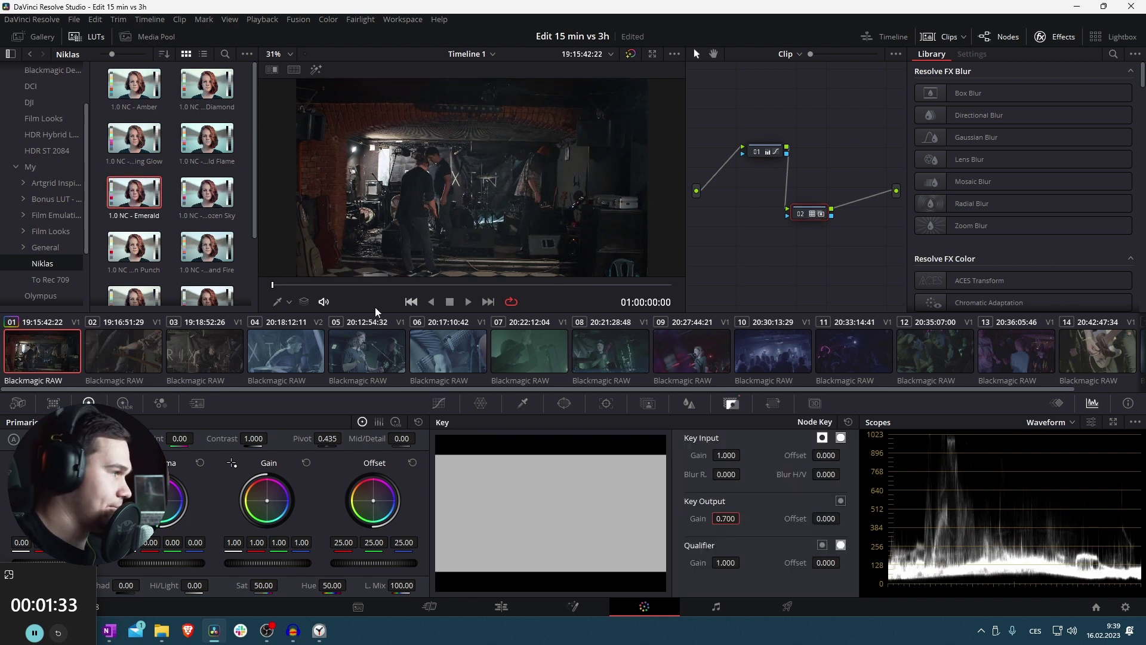
# Copy the first clip's grade to clips 02 and 03 and open the custom curve of clip 03's first node
pyautogui.click(120, 360)
pyautogui.middleClick(52, 354)
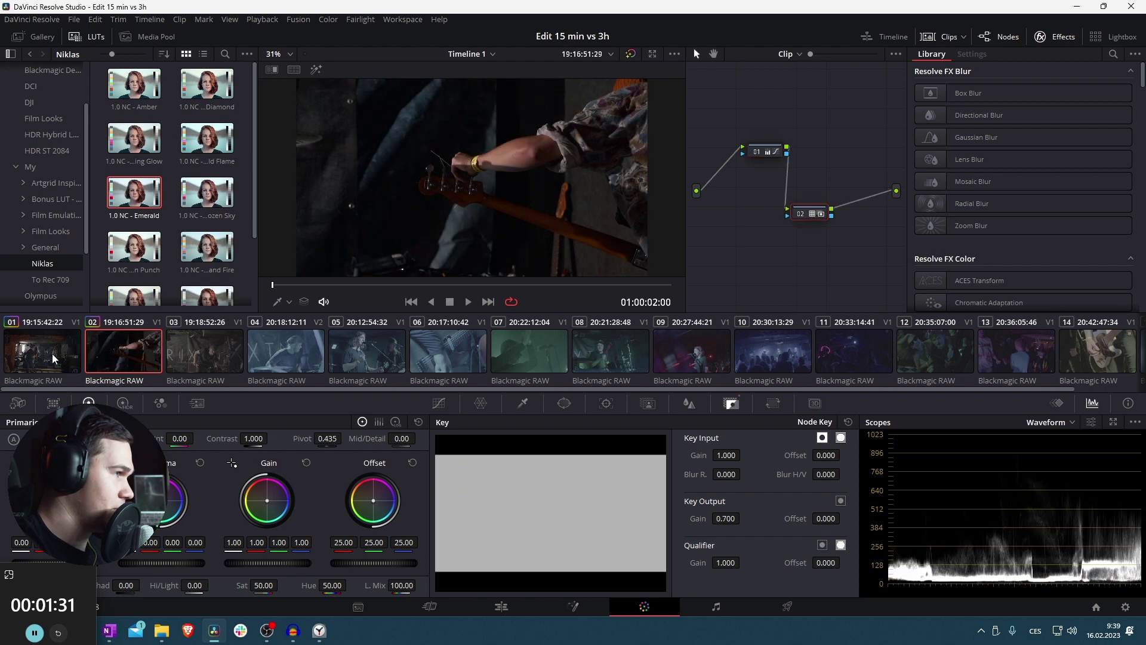
pyautogui.click(200, 343)
pyautogui.click(771, 153)
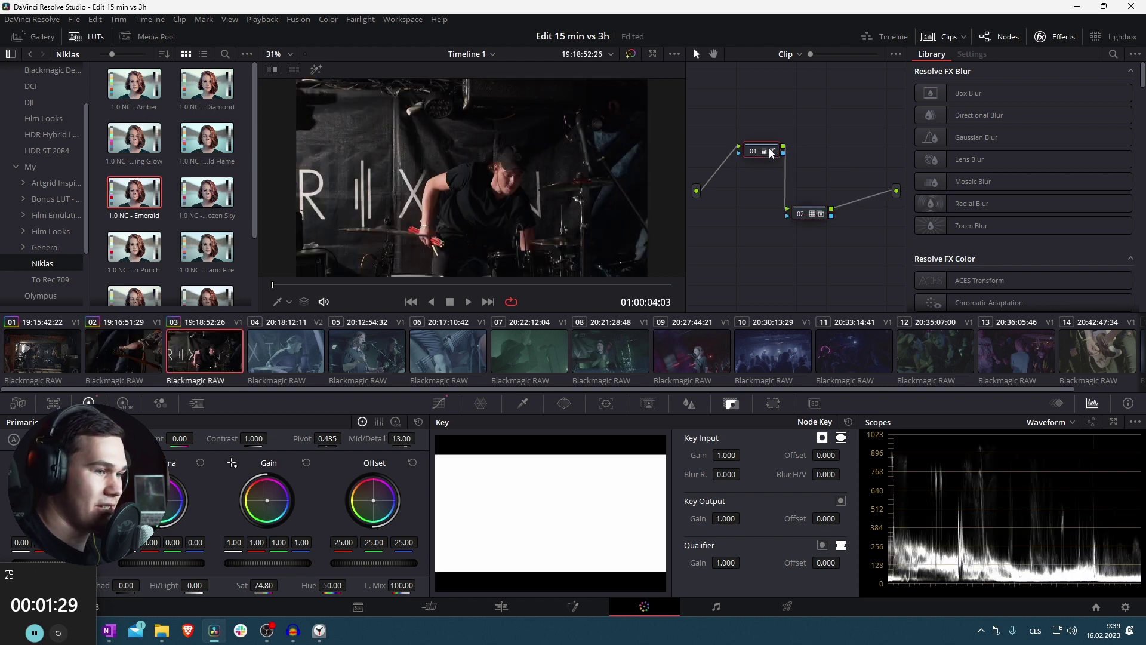
pyautogui.click(440, 402)
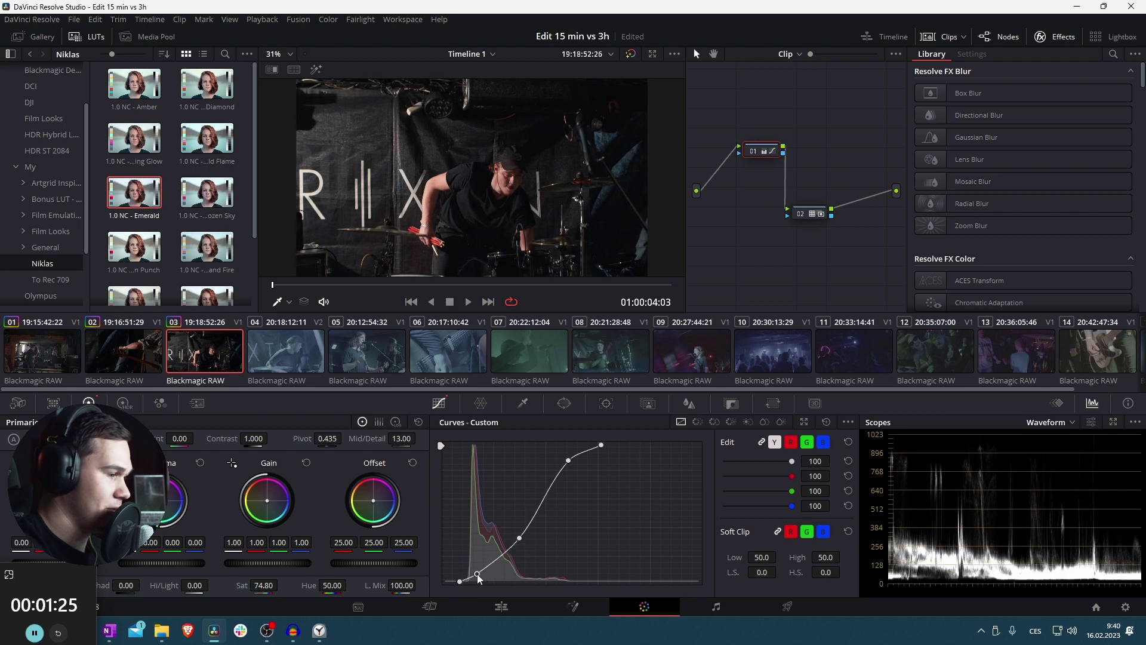
# Carry the grade over to clips 04 and 05, checking clip 04 in motion with its Camera Raw settings open
pyautogui.click(298, 367)
pyautogui.middleClick(215, 349)
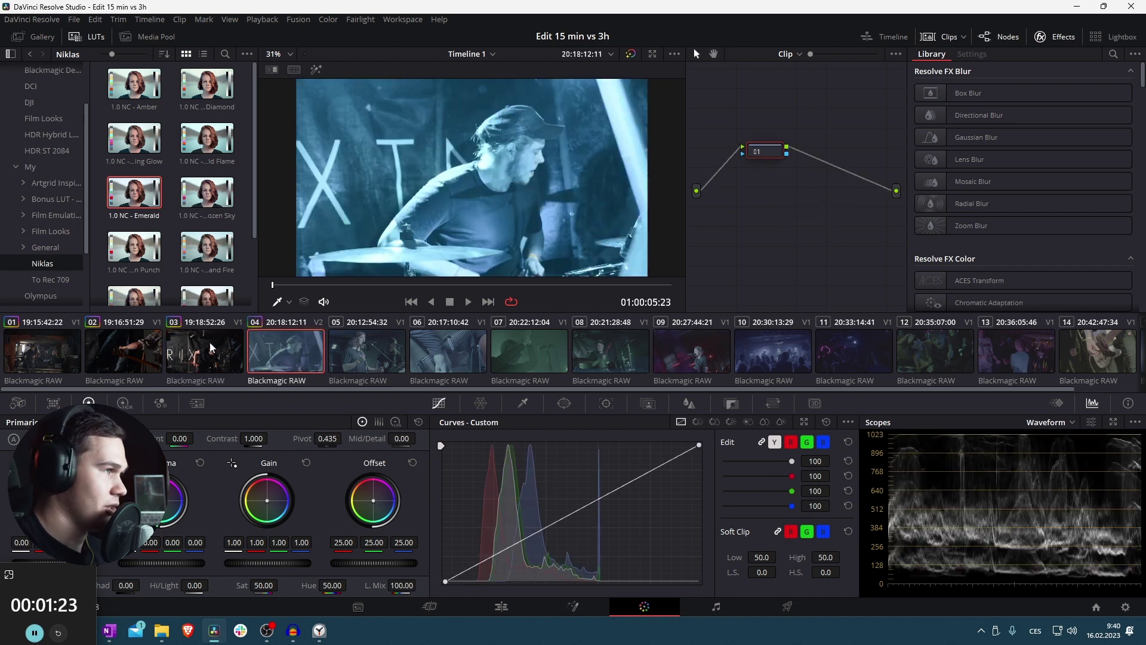
pyautogui.moveTo(354, 285); pyautogui.dragTo(583, 260)
pyautogui.click(17, 403)
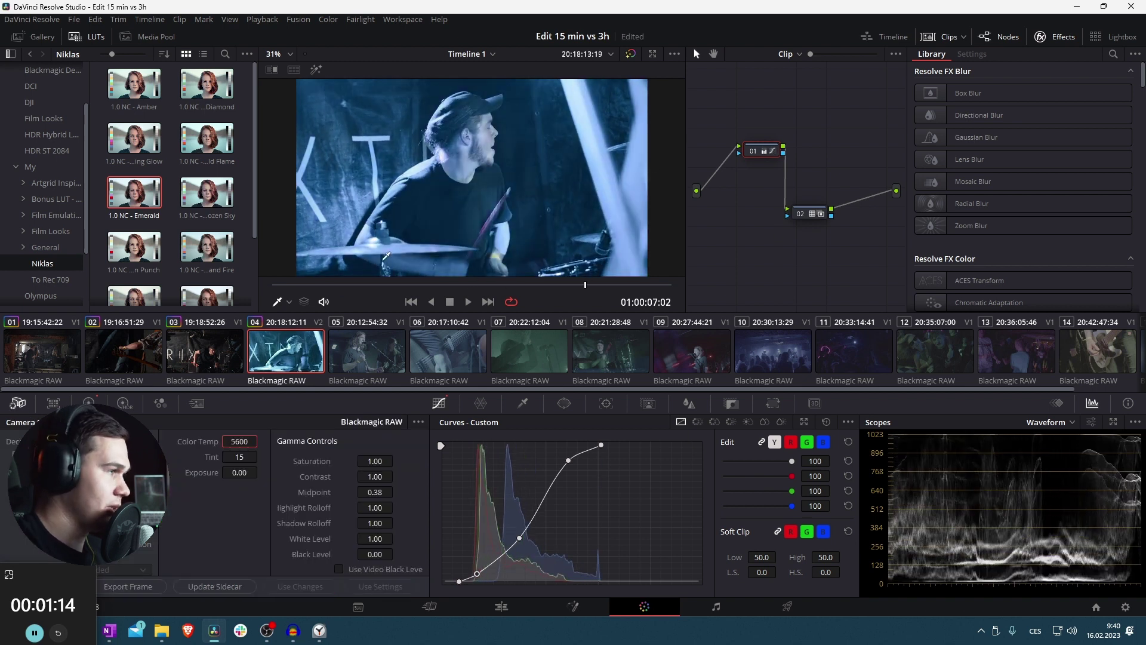
pyautogui.moveTo(334, 284); pyautogui.dragTo(273, 284)
pyautogui.press('space')
pyautogui.click(341, 356)
pyautogui.middleClick(319, 363)
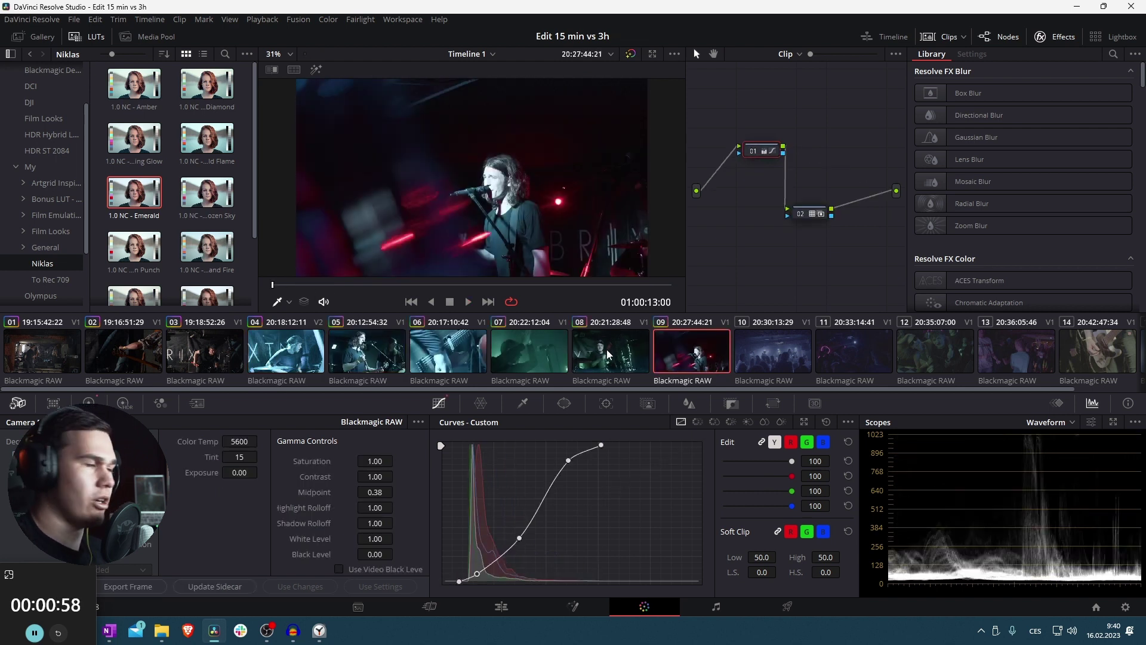
# Play clip 09, soften its custom curve by moving the upper points outward, and carry the grading on to clips 10 and 11
pyautogui.press('space')
pyautogui.press('space')
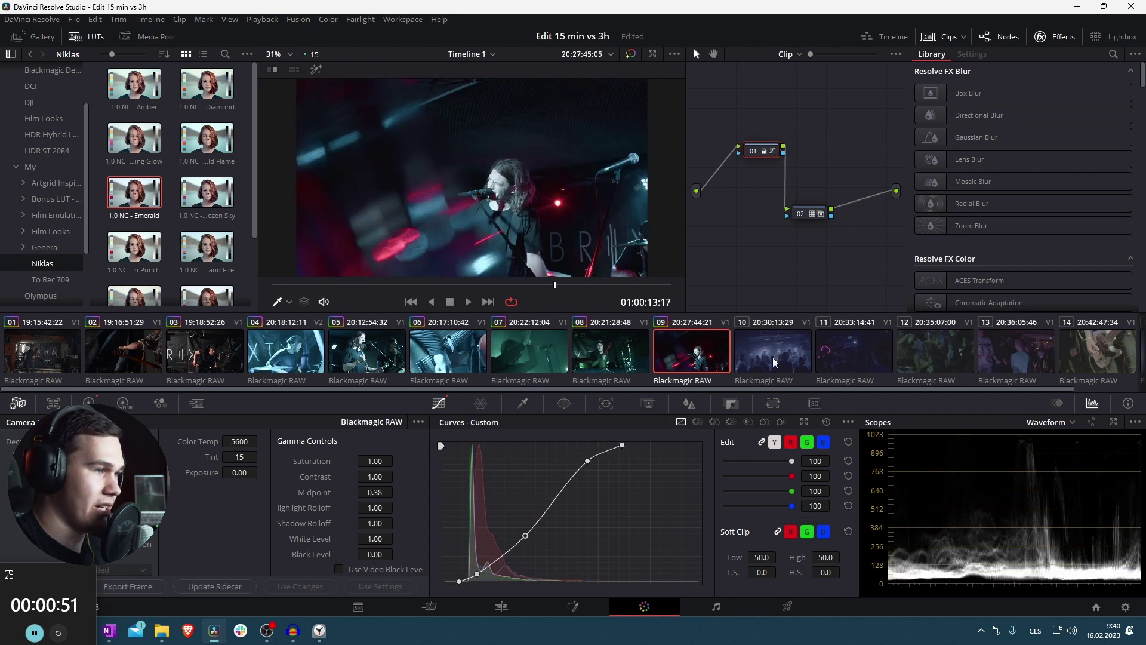
pyautogui.click(773, 356)
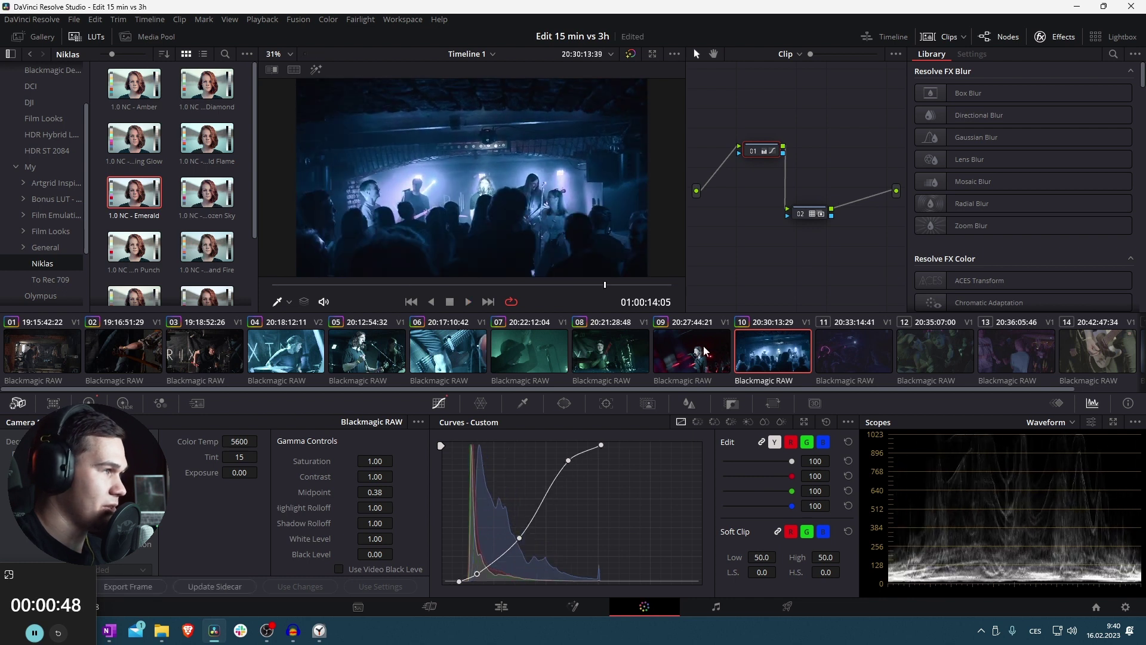
pyautogui.hotkey('ctrl', 'z')
pyautogui.click(836, 346)
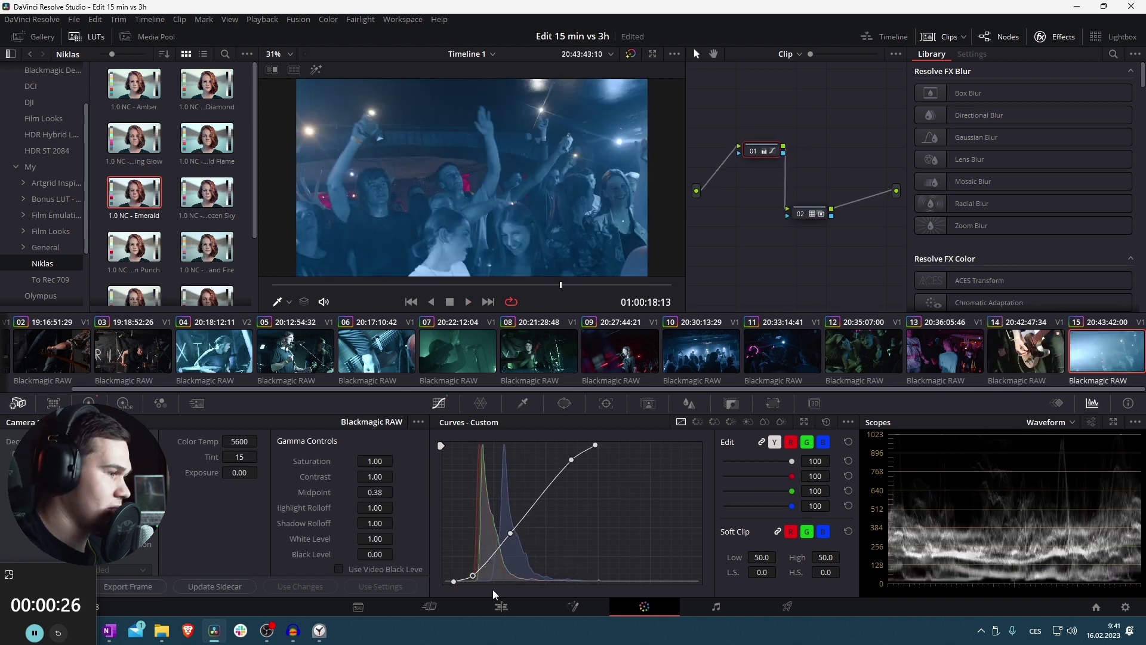
# Return to timeline editing, give the closing C110 clip a long fade-out to black, and play the ending
pyautogui.click(501, 606)
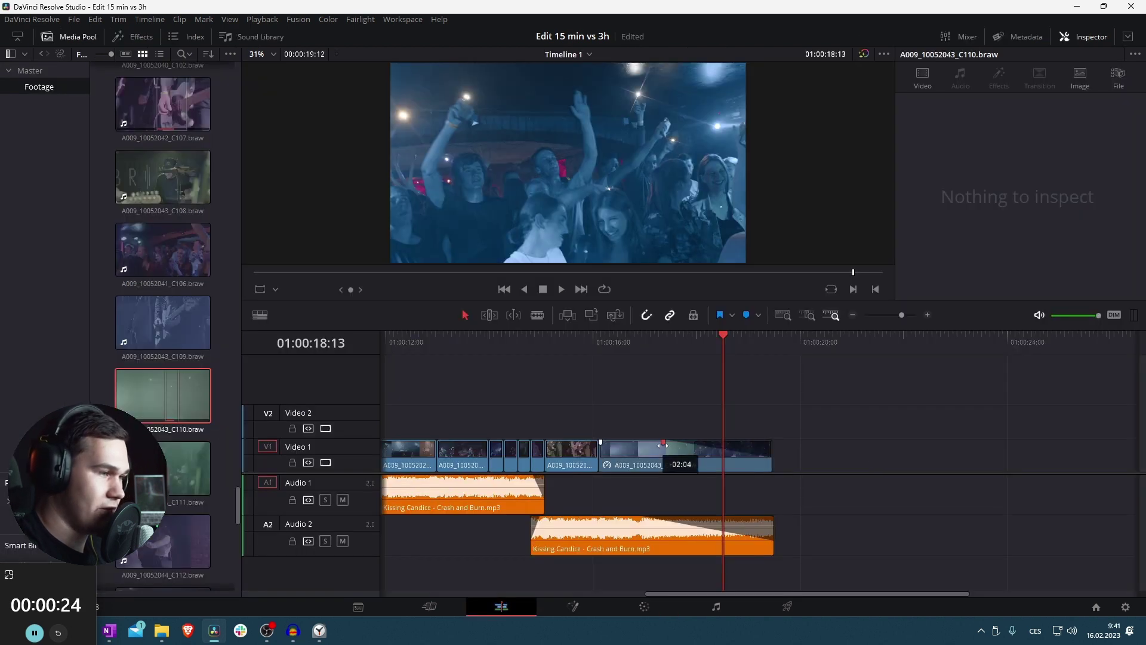
pyautogui.click(658, 341)
pyautogui.press('space')
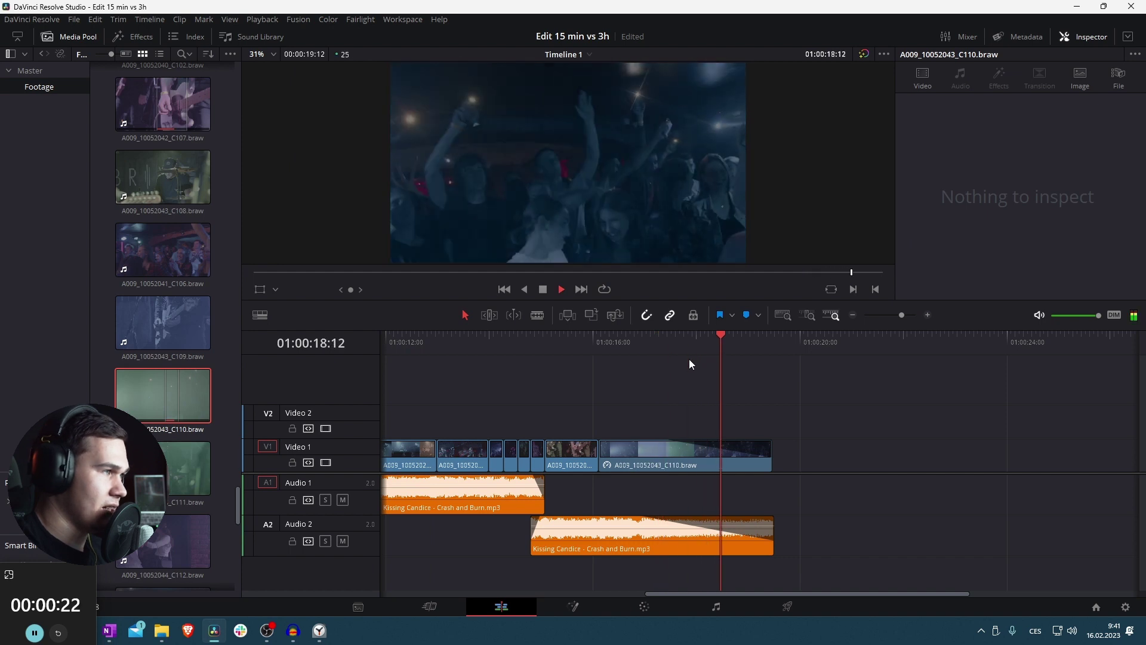
pyautogui.press('space')
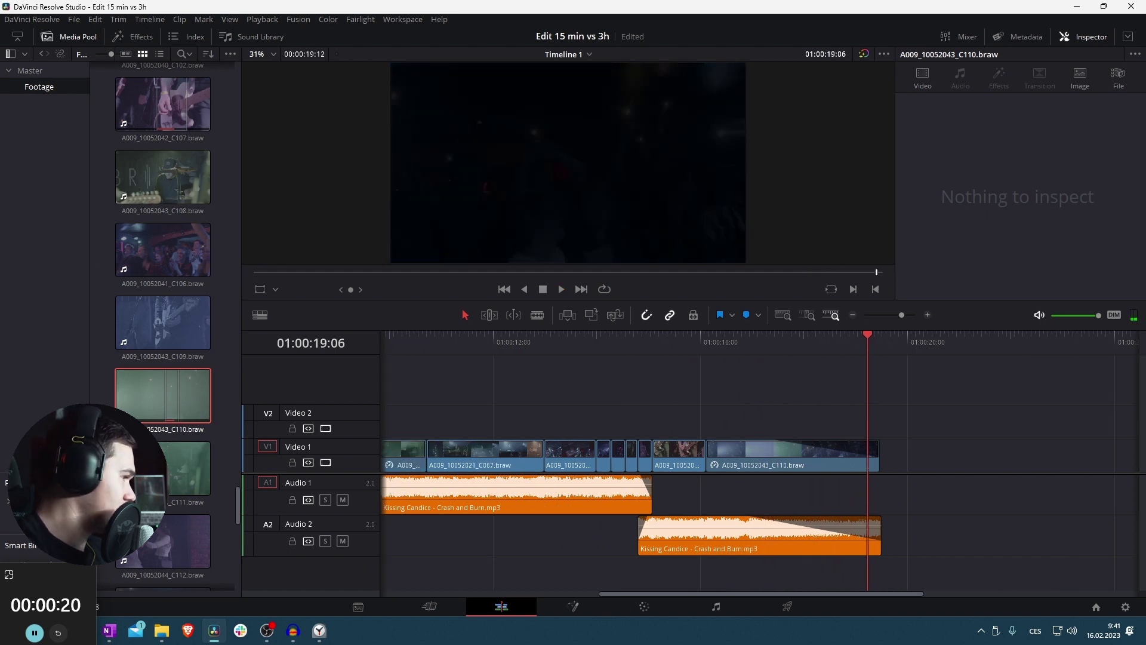
# Open the EDIT power bin's Stock folder and go into the folder with the PUNCH HOLE overlays
pyautogui.click(22, 500)
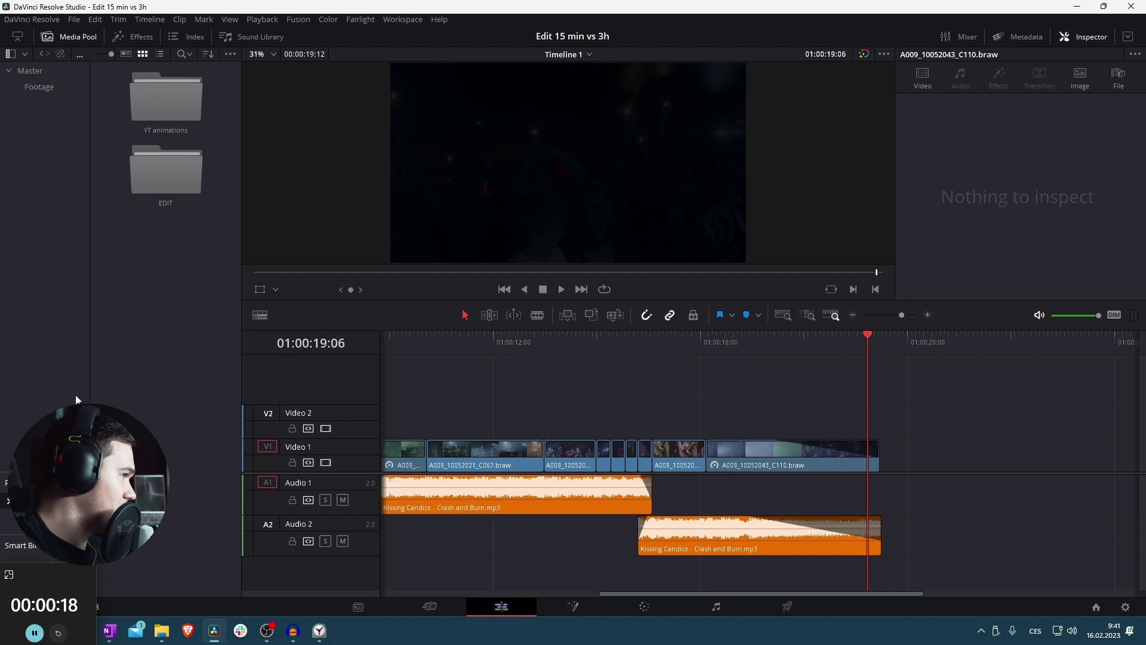
pyautogui.doubleClick(145, 178)
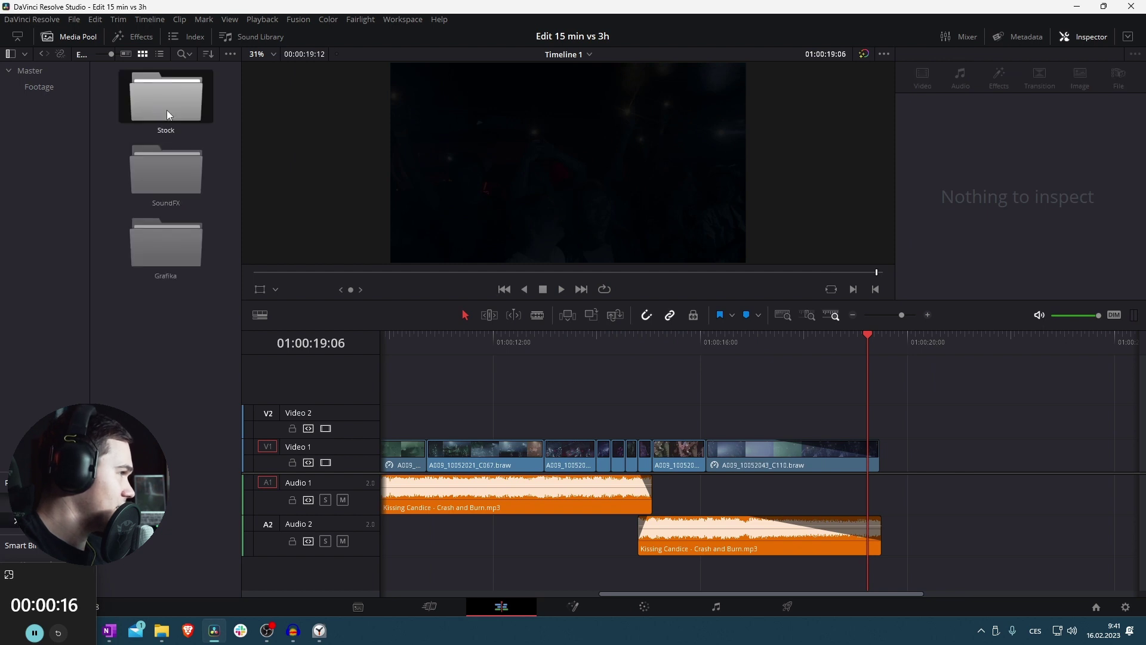
pyautogui.doubleClick(167, 110)
pyautogui.scroll(-3, 186, 239)
pyautogui.scroll(-2, 177, 247)
pyautogui.doubleClick(177, 224)
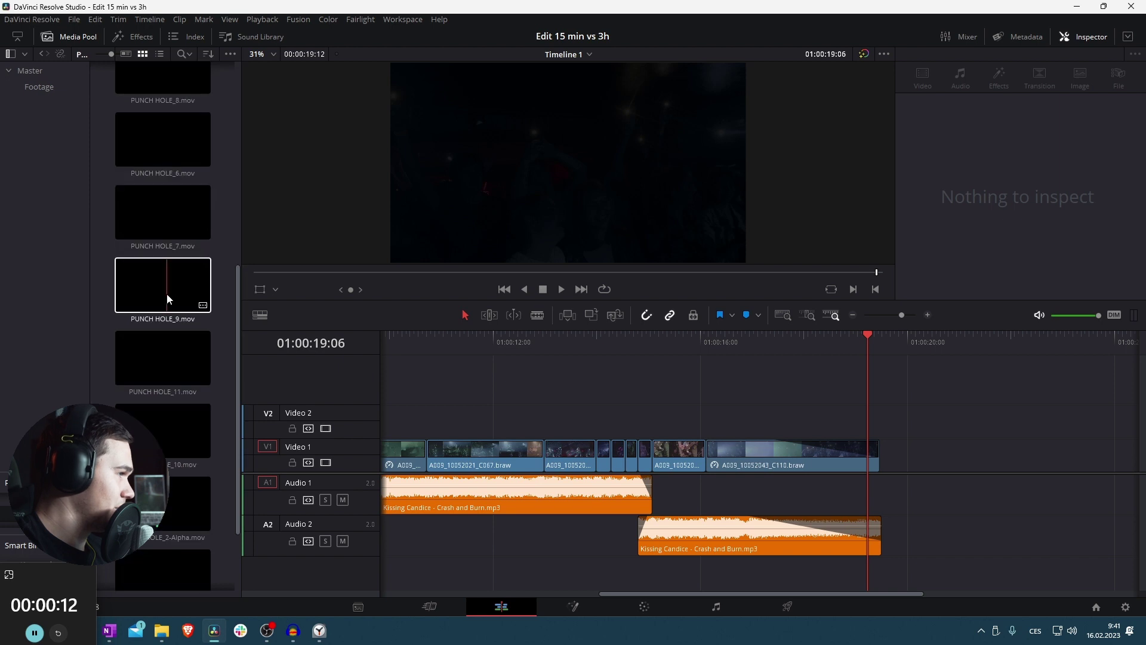
# Place PUNCH HOLE_7.mov on Video 2 above the song transition and play that part
pyautogui.moveTo(176, 205); pyautogui.dragTo(611, 426)
pyautogui.click(586, 335)
pyautogui.press('space')
pyautogui.press('space')
# Try PUNCH HOLE_11.mov and PUNCH HOLE_2-Alpha.mov as an overlay on Video 3, removing each one again
pyautogui.moveTo(165, 358); pyautogui.dragTo(625, 388)
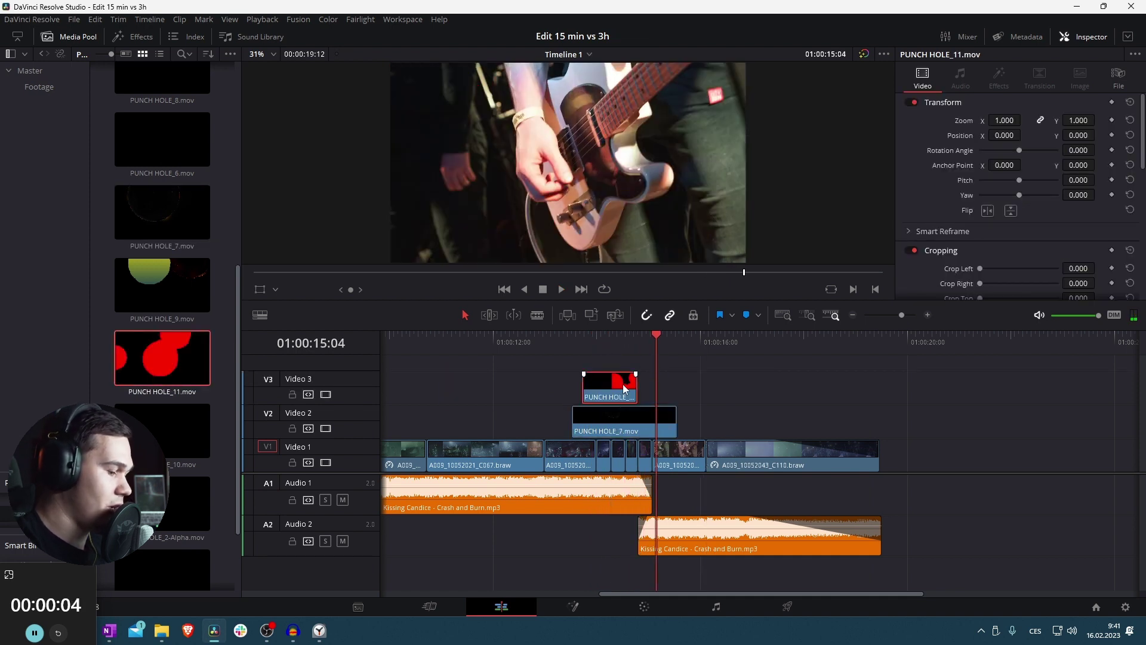
pyautogui.press('BackSpace')
pyautogui.scroll(-2, 197, 304)
pyautogui.moveTo(161, 391); pyautogui.dragTo(582, 385)
pyautogui.click(579, 335)
pyautogui.press('space')
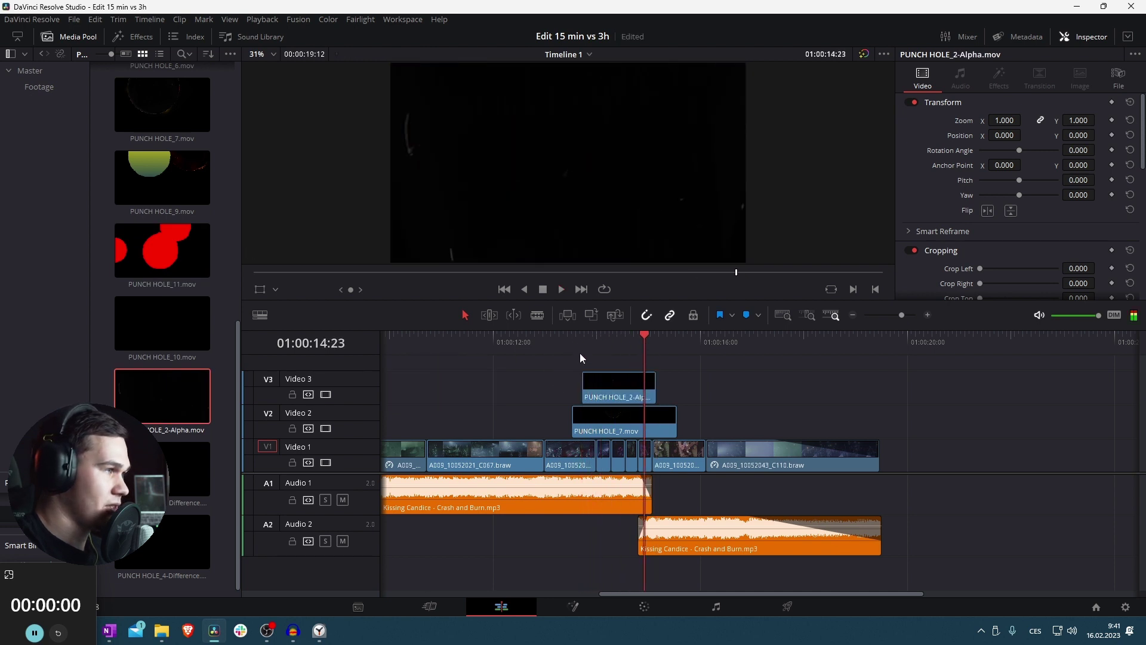
pyautogui.press('space')
pyautogui.click(636, 390)
pyautogui.press('BackSpace')
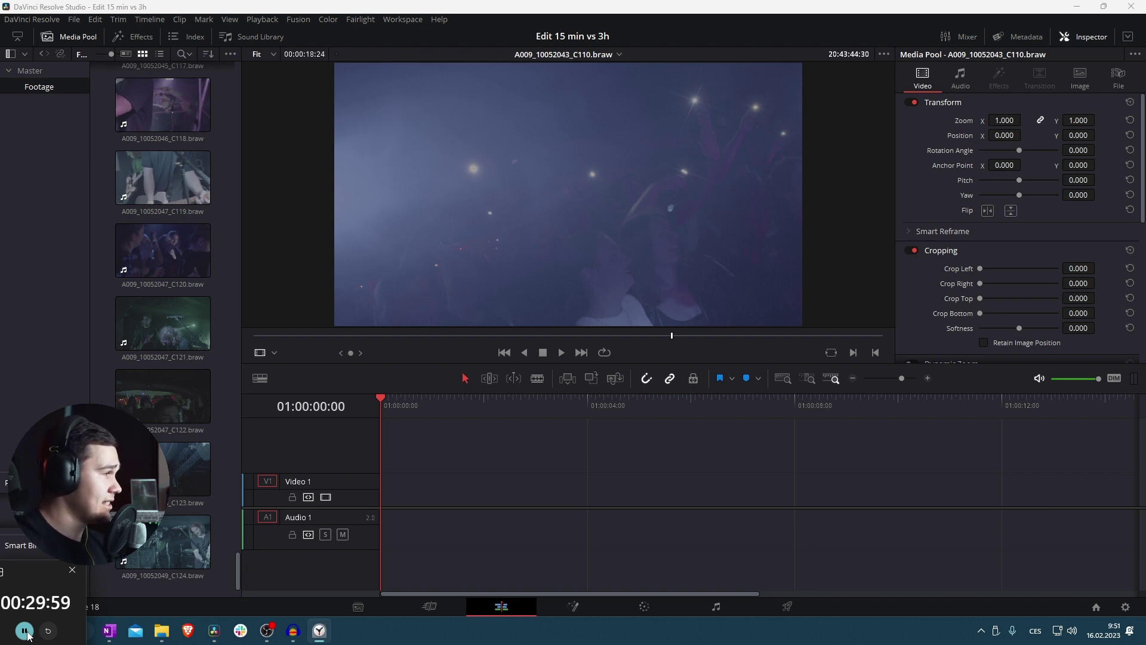
# Place the Kissing Candice - Crash and Burn song at the start of Audio 1 in Timeline 2 and listen to its intro
pyautogui.click(31, 71)
pyautogui.moveTo(178, 248); pyautogui.dragTo(388, 530)
pyautogui.click(428, 407)
pyautogui.press('space')
pyautogui.click(446, 410)
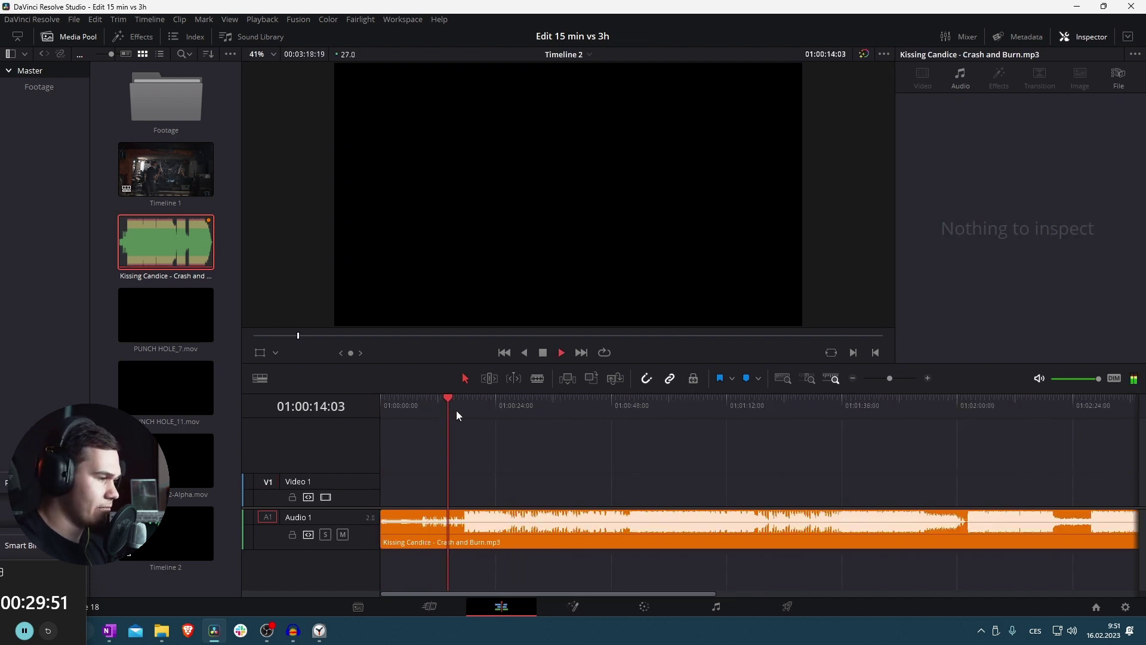
# Split the song at 01:01:29:09 and cut out the middle section between the intro and that point
pyautogui.click(810, 410)
pyautogui.press('space')
pyautogui.hotkey('ctrl', 'b')
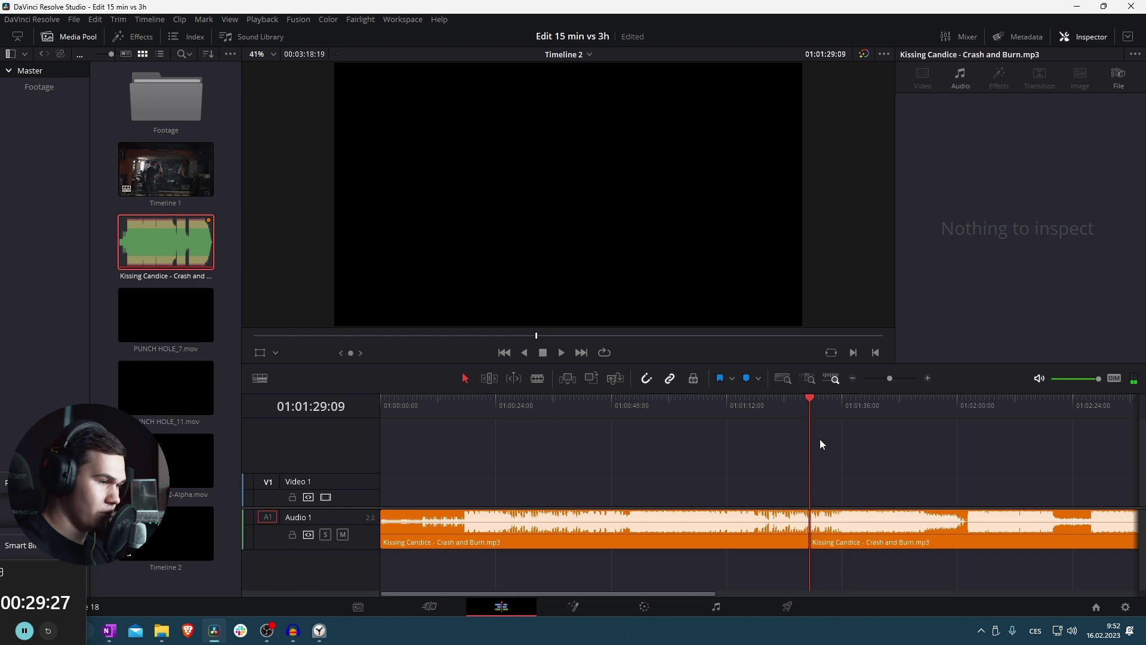
pyautogui.press('space')
pyautogui.click(846, 548)
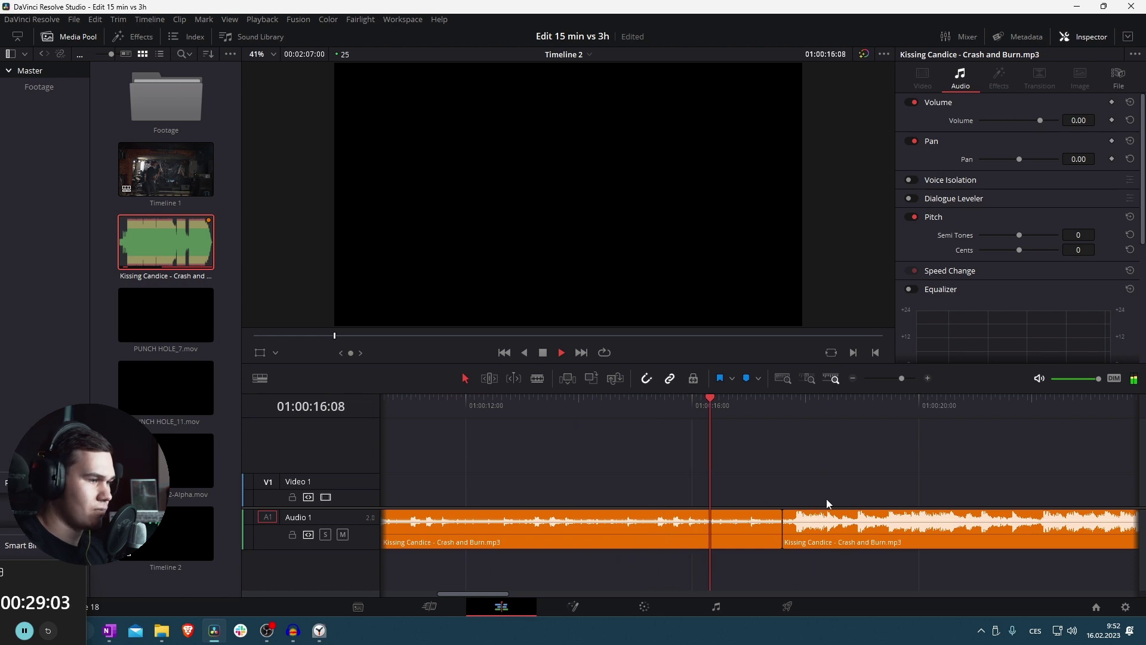
# Move the second song part to Audio 2, overlap it slightly with the faded end of the intro, and play the transition
pyautogui.moveTo(830, 508); pyautogui.dragTo(825, 566)
pyautogui.click(566, 400)
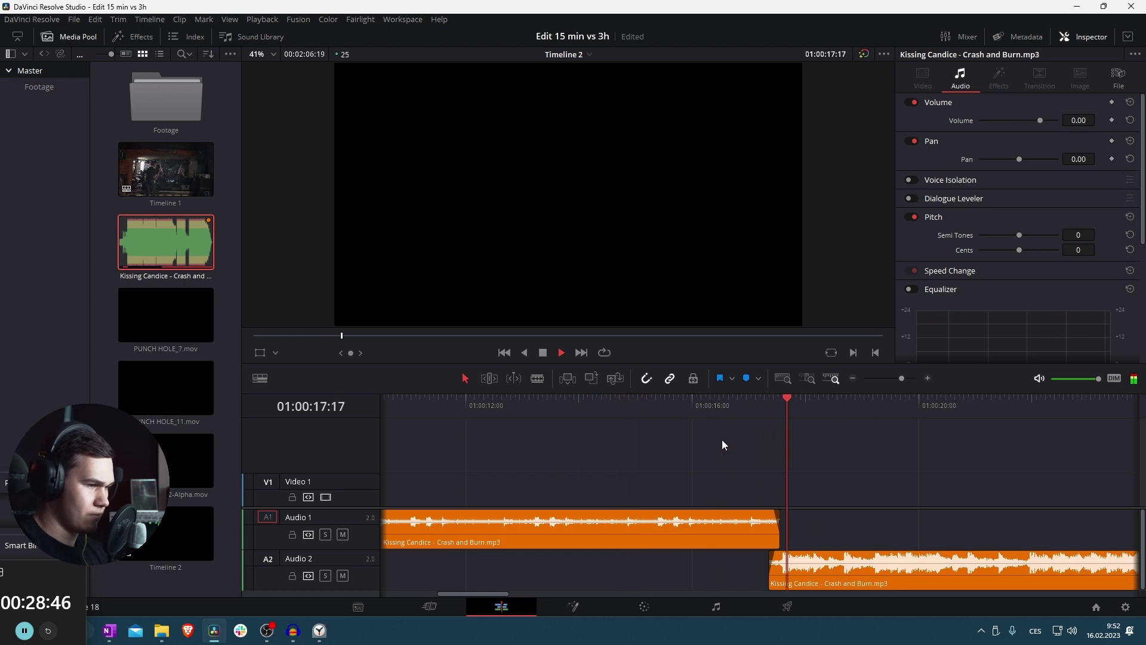
pyautogui.press('space')
# Split the Audio 2 song part at 01:00:50:01 and delete everything after the cut
pyautogui.scroll(-1, 749, 549)
pyautogui.scroll(-3, 750, 553)
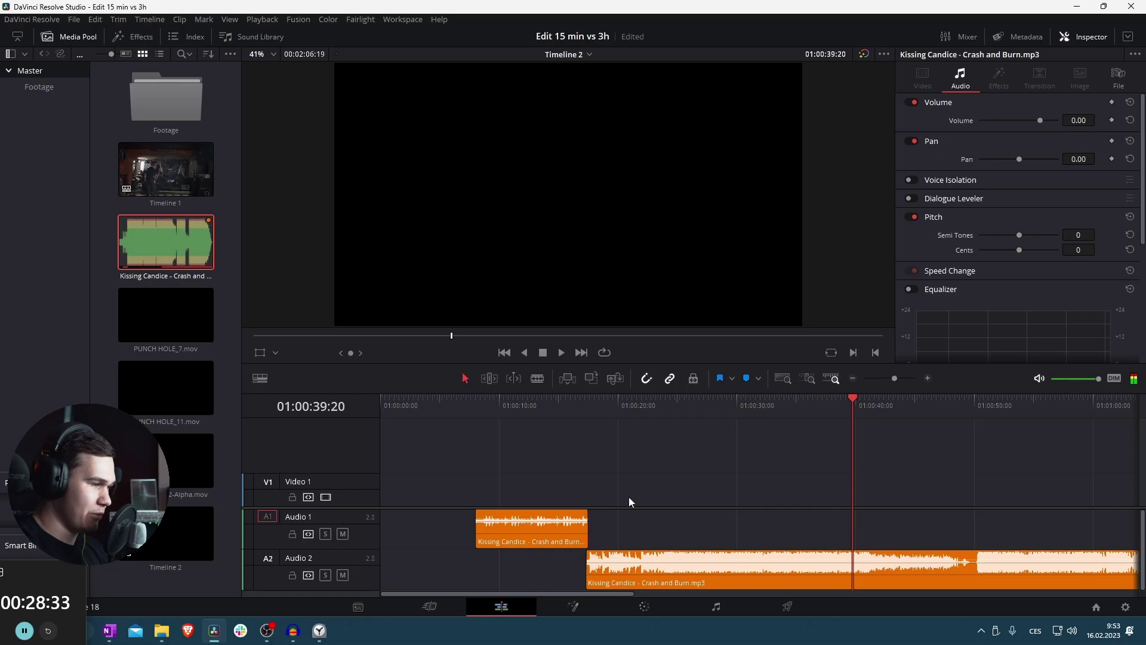
pyautogui.scroll(-2, 720, 531)
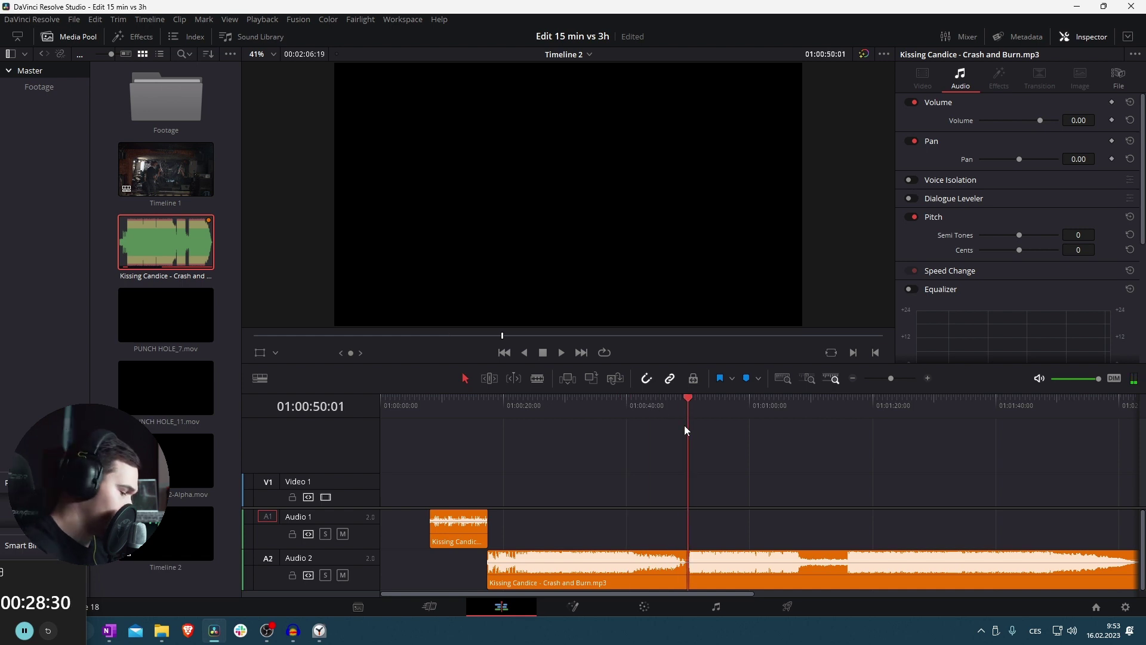
pyautogui.click(728, 561)
pyautogui.press('Delete')
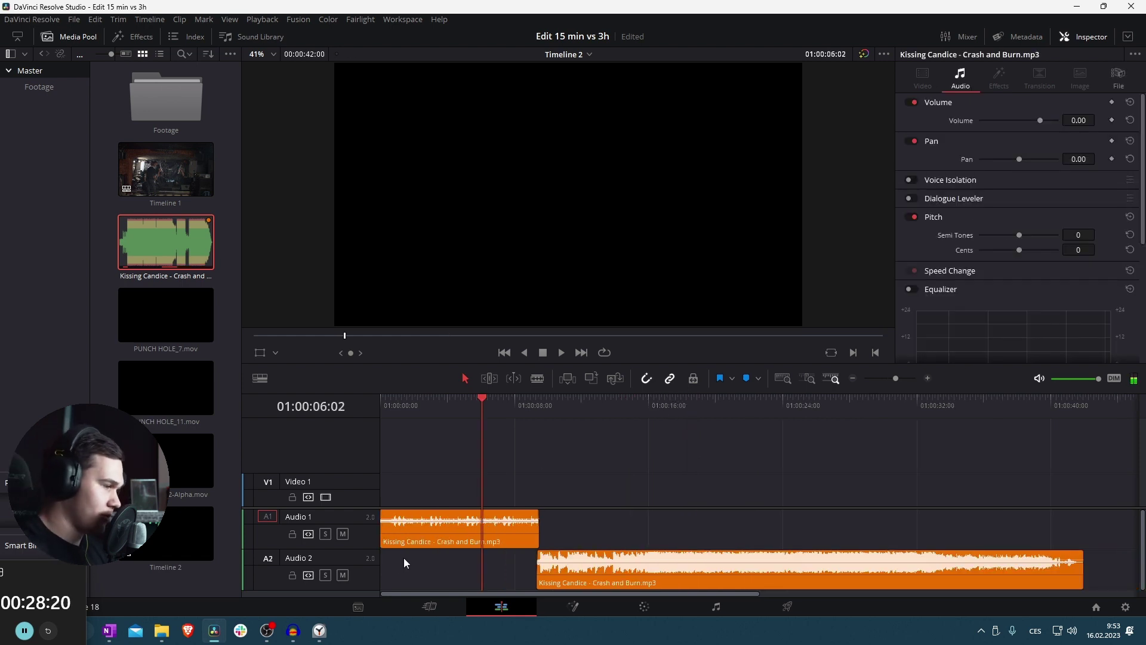
# Trim the start of the intro part on Audio 1 down to about 5 seconds, playing it after each trim
pyautogui.click(390, 534)
pyautogui.moveTo(384, 535); pyautogui.dragTo(428, 535)
pyautogui.click(426, 405)
pyautogui.press('space')
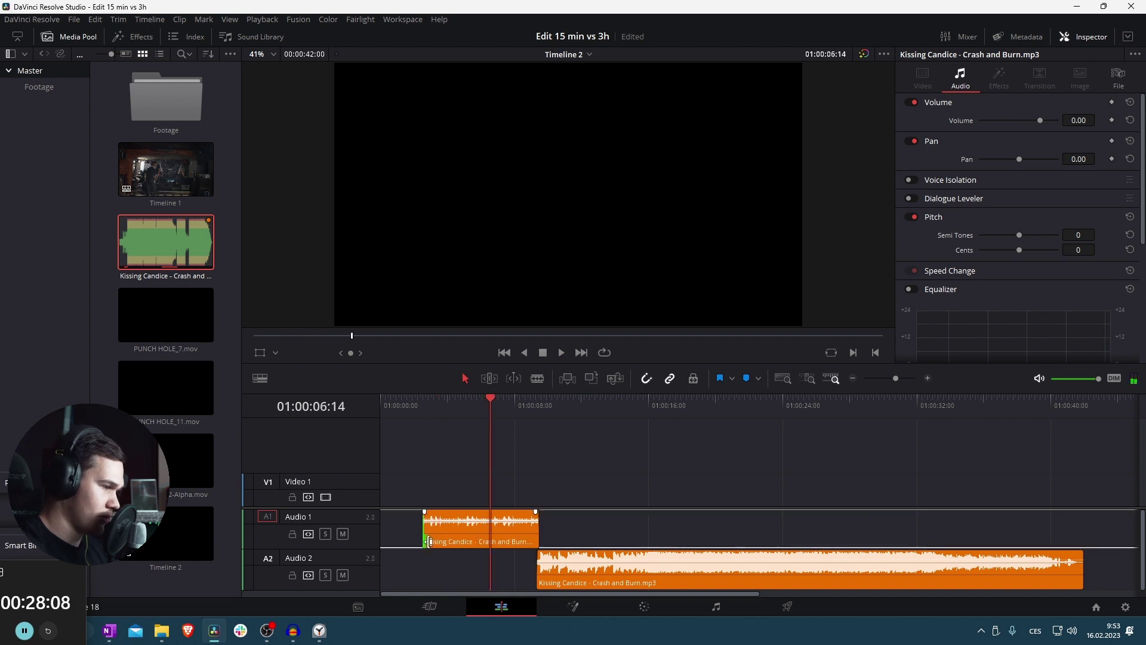
pyautogui.moveTo(429, 541); pyautogui.dragTo(456, 541)
pyautogui.click(455, 404)
pyautogui.press('space')
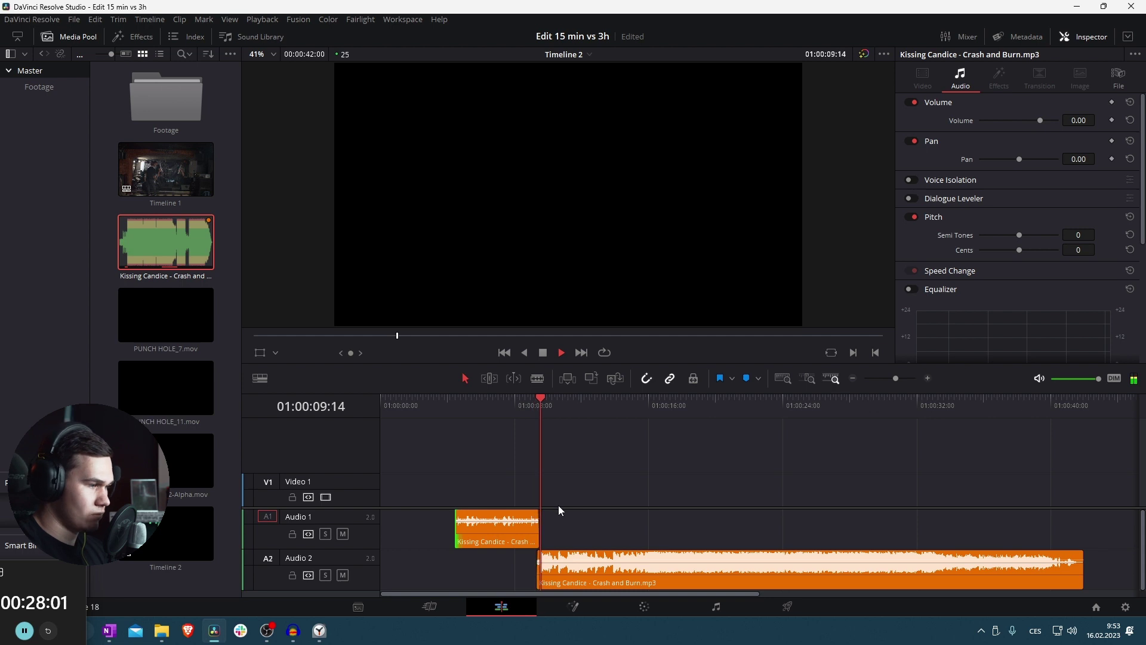
pyautogui.press('space')
# Close the empty gap before the intro part and return the playhead to the timeline's start
pyautogui.click(420, 529)
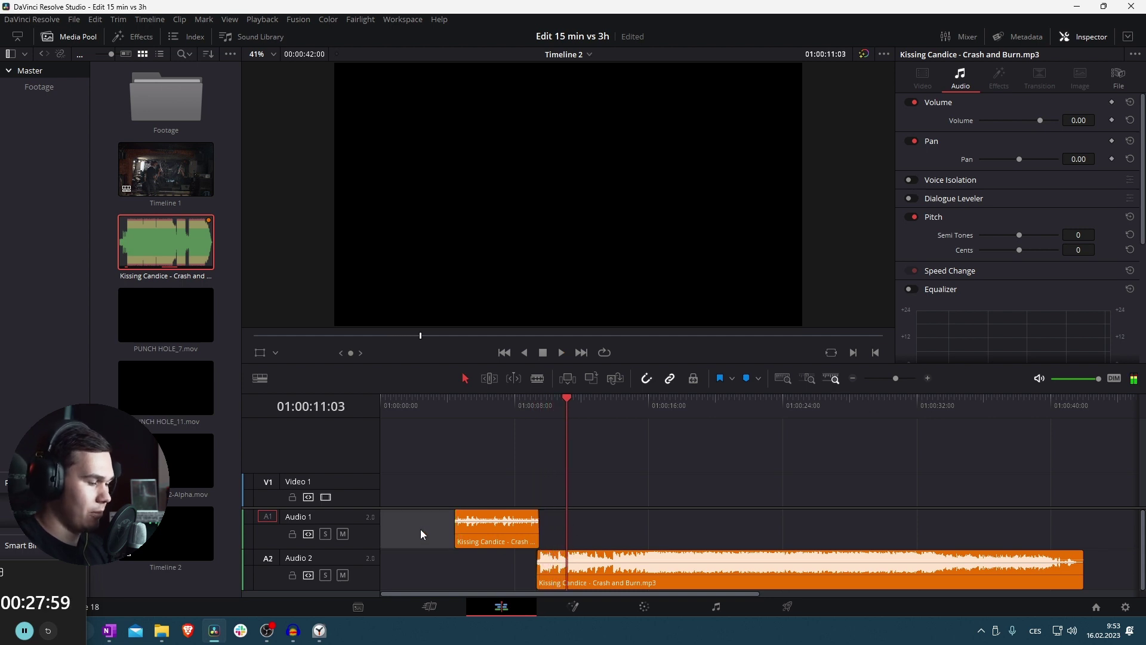
pyautogui.press('Delete')
pyautogui.click(378, 404)
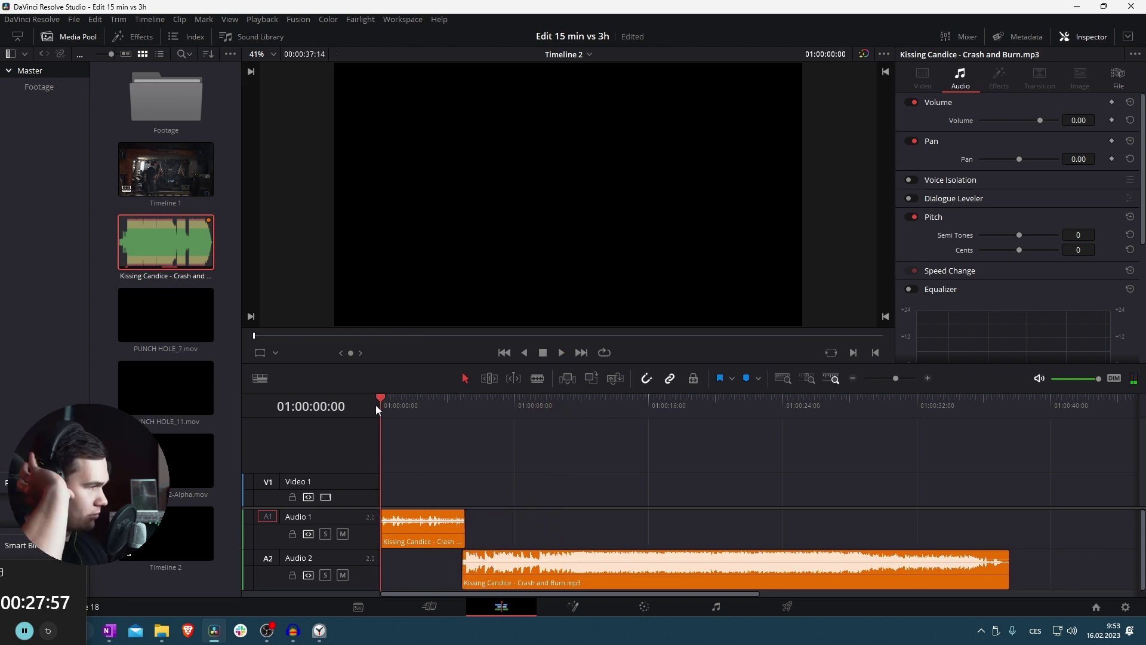
# Open A009_10051915_C030.braw from the Footage bin and scrub for the opening shot to place on Video 1
pyautogui.click(40, 86)
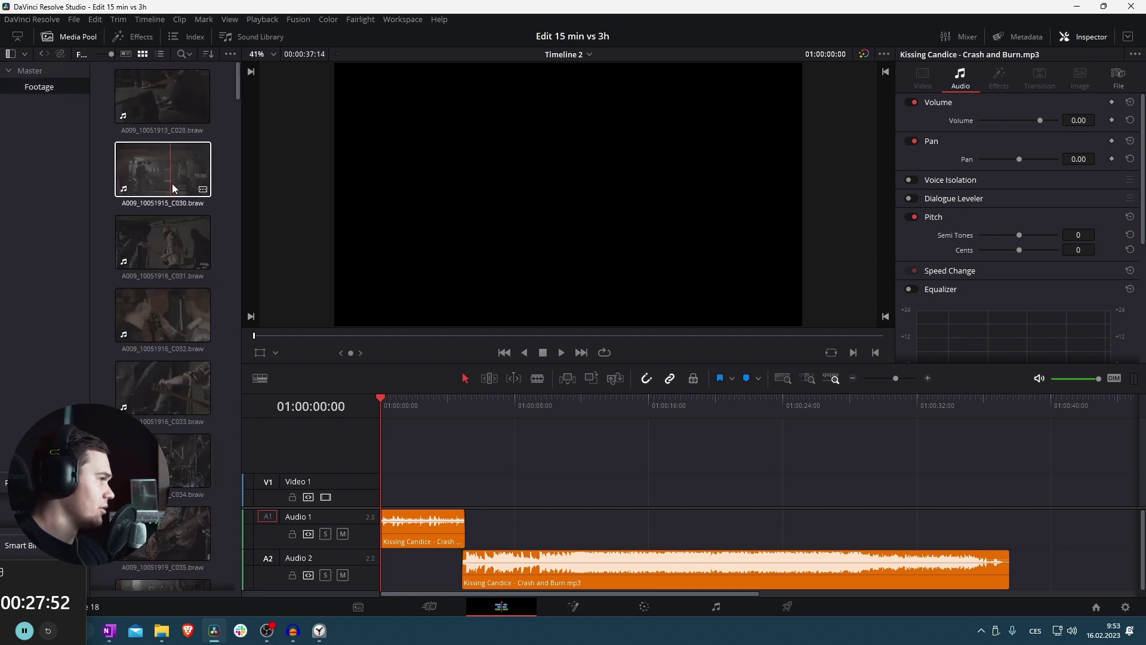
pyautogui.click(151, 160)
pyautogui.moveTo(275, 336); pyautogui.dragTo(521, 332)
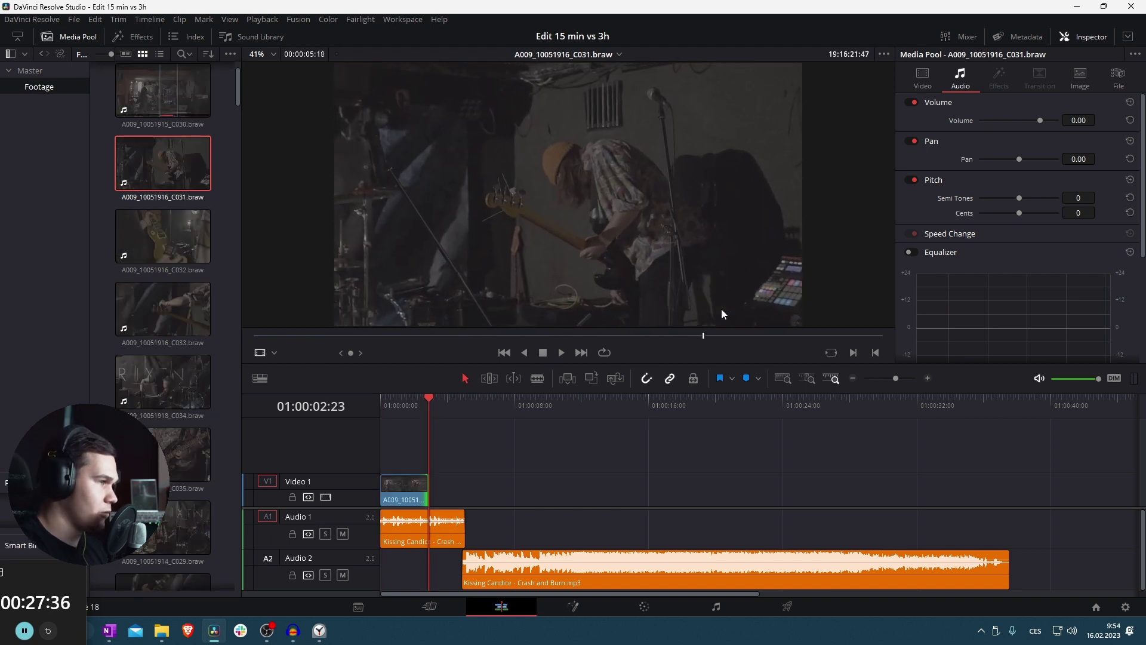
# Open A009_10051916_C033.braw, mark a short guitar shot, and place it after the opening clip on Video 1
pyautogui.click(200, 257)
pyautogui.moveTo(471, 323); pyautogui.dragTo(840, 285)
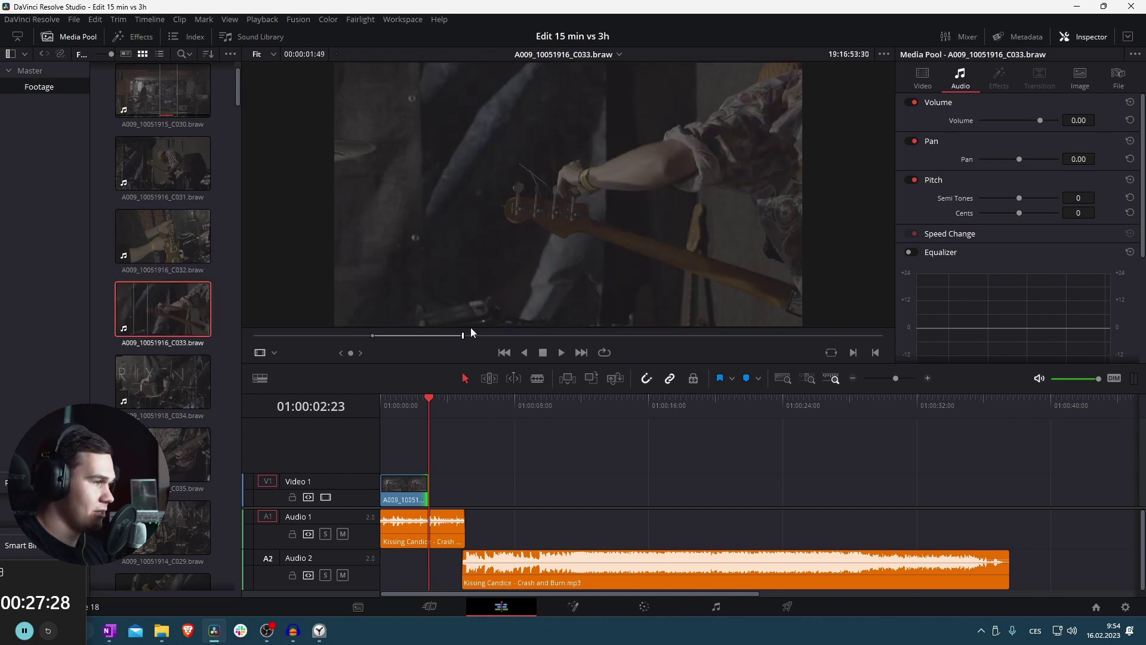
pyautogui.moveTo(567, 312)
pyautogui.moveTo(567, 313); pyautogui.dragTo(435, 492)
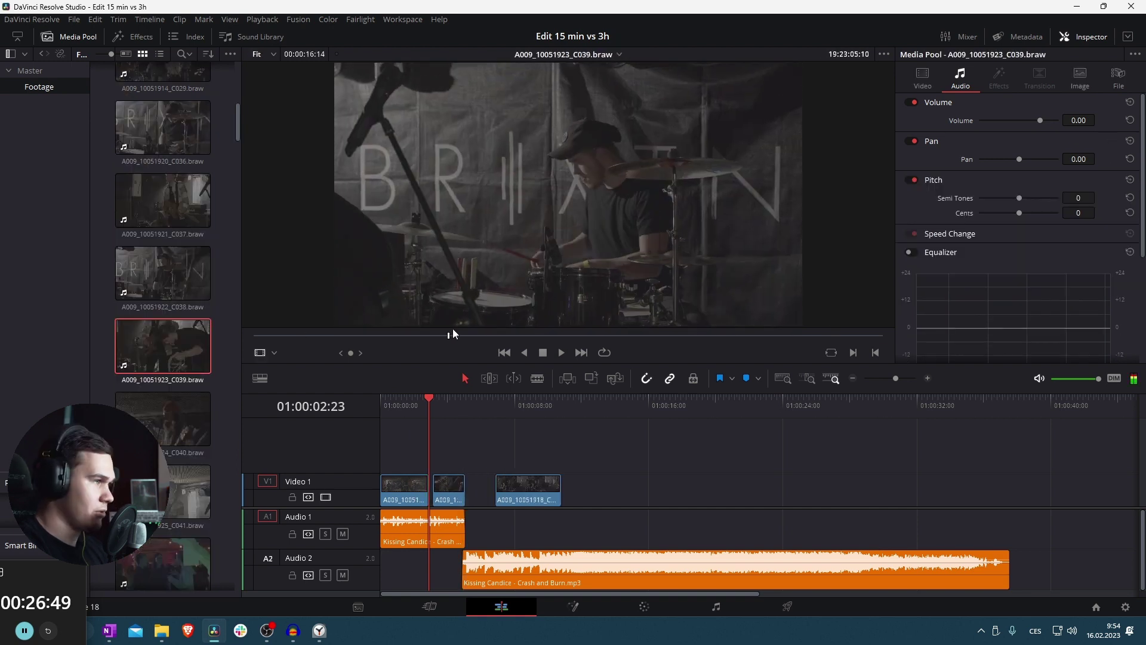
# Scrub through A009_10051923_C039.braw and place a marked crowd shot from A009_10051958_C042.braw on Video 1
pyautogui.moveTo(452, 328); pyautogui.dragTo(711, 323)
pyautogui.press('i')
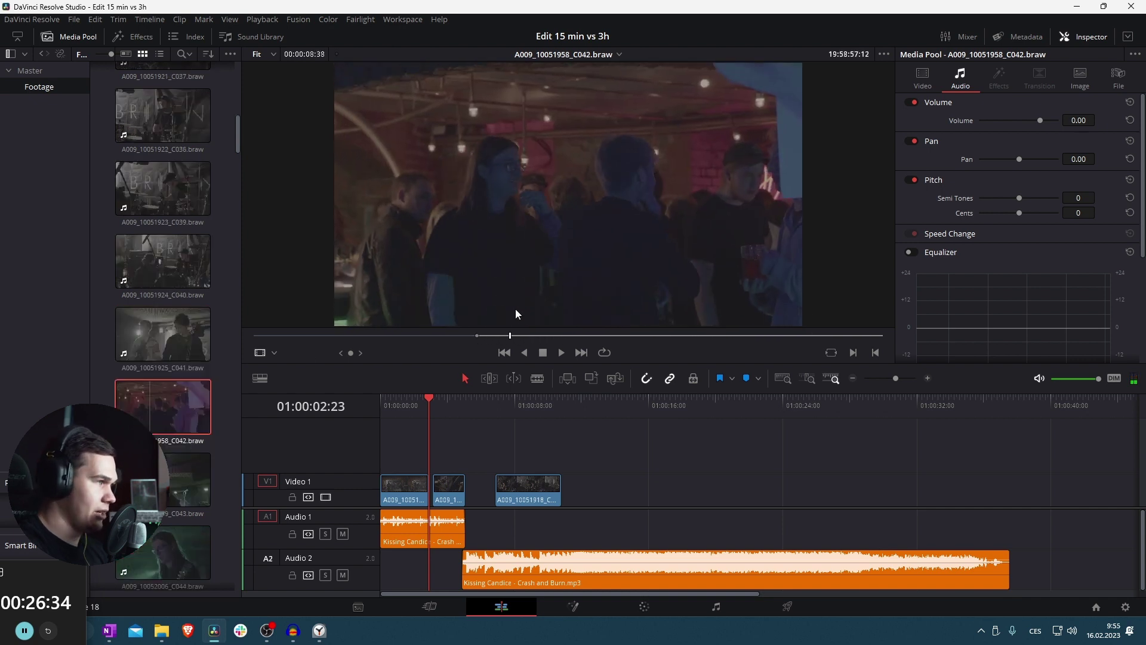
pyautogui.moveTo(515, 309); pyautogui.dragTo(570, 500)
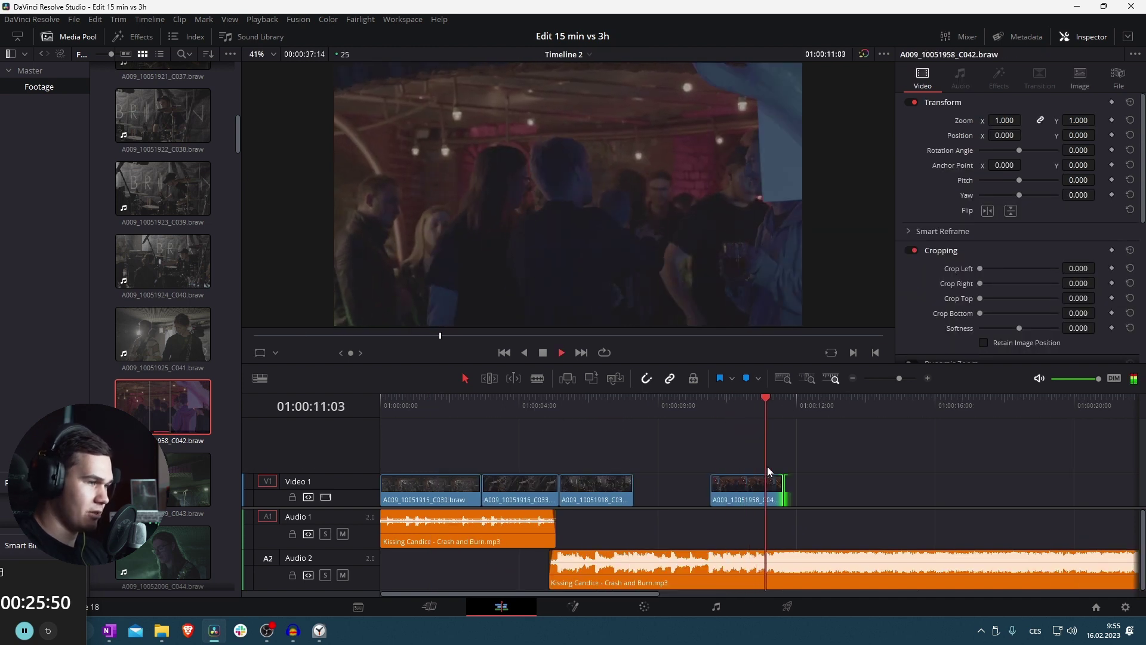
# Play the sequence from the start of the Audio 2 song part into the gap before the crowd clip
pyautogui.click(757, 486)
pyautogui.click(712, 407)
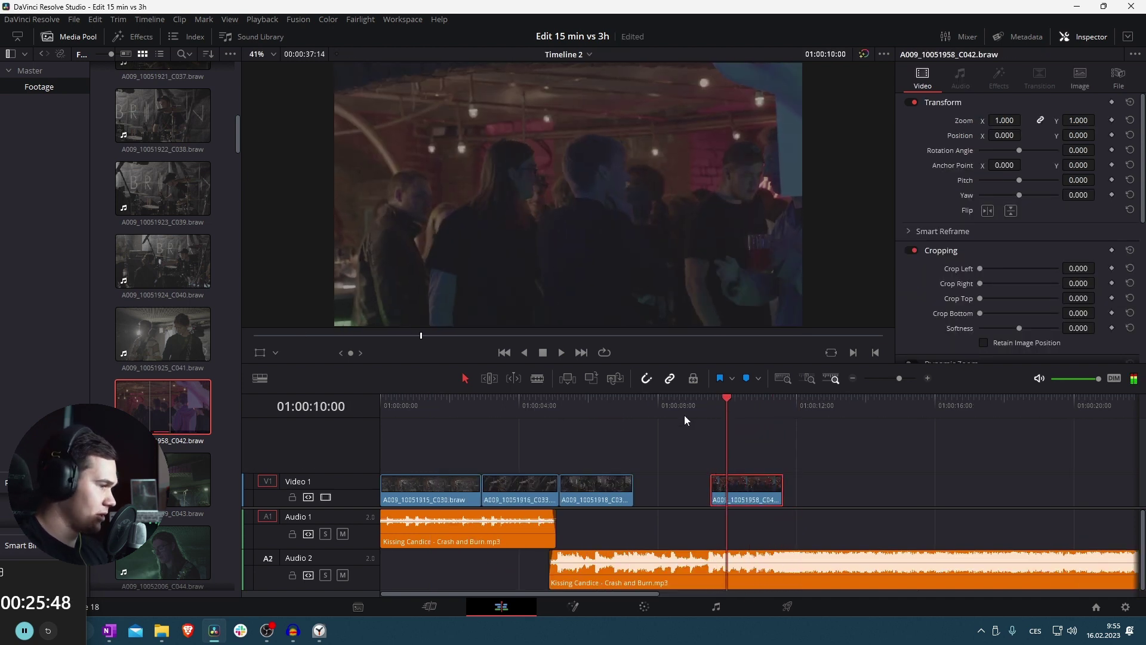
pyautogui.click(554, 406)
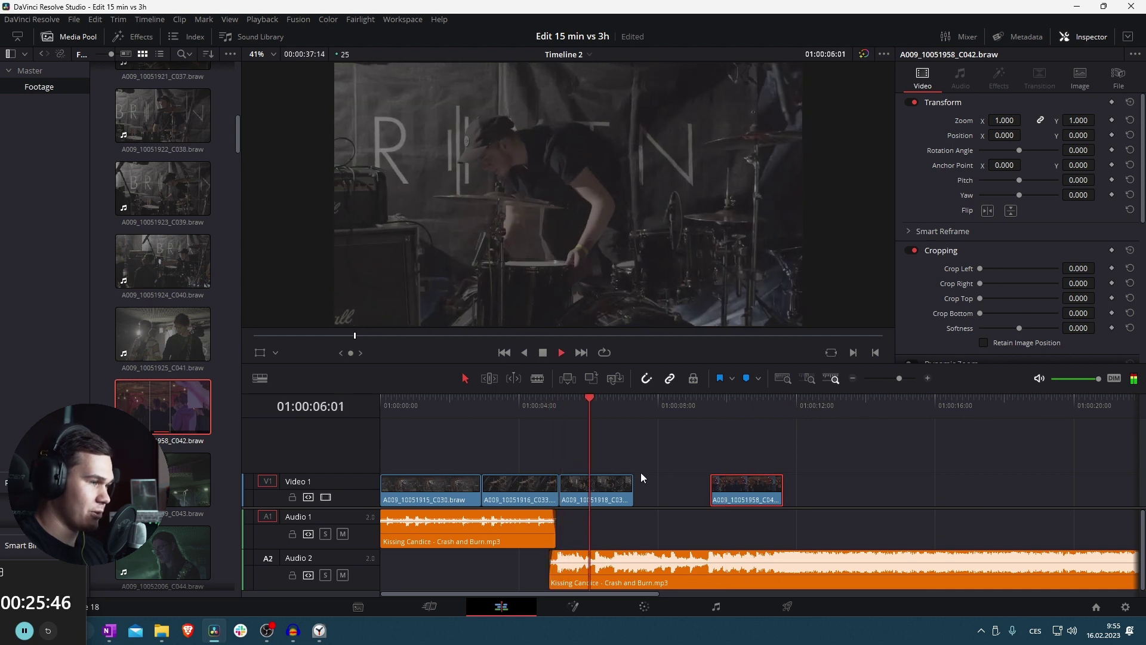
pyautogui.press('space')
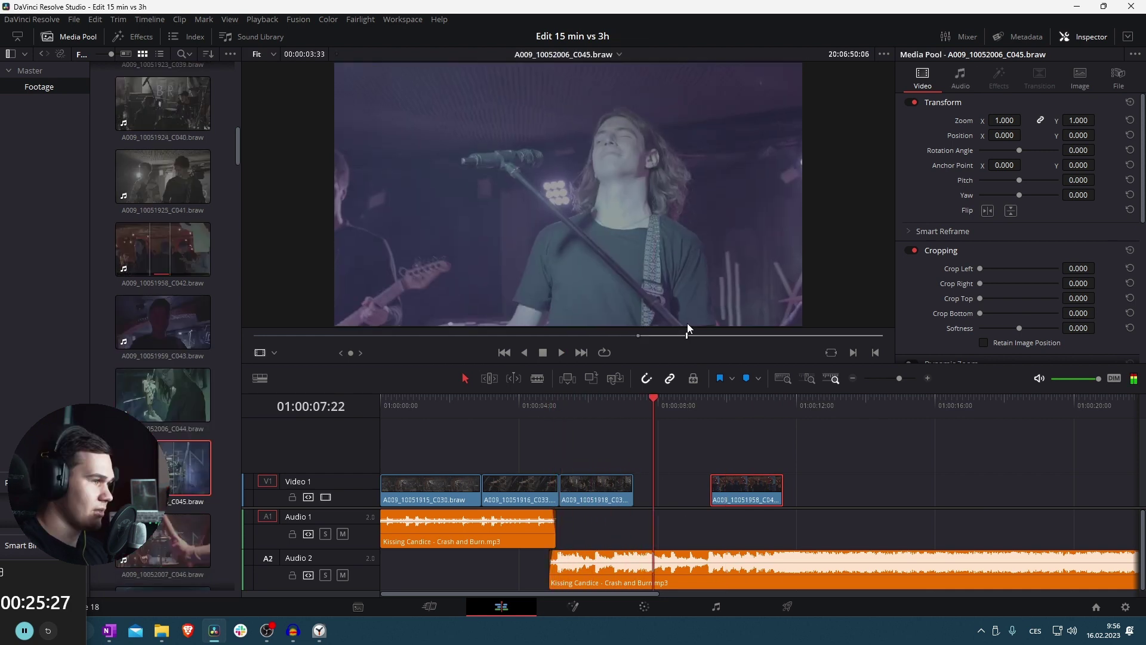
# Add a 50% speed singer shot from A009_10052006_C045.braw and put it right behind the crowd clip, which closes up to the C034 drummer clip
pyautogui.moveTo(687, 327)
pyautogui.mouseDown()
pyautogui.moveTo(699, 327)
pyautogui.moveTo(591, 333)
pyautogui.moveTo(666, 333)
pyautogui.mouseUp()
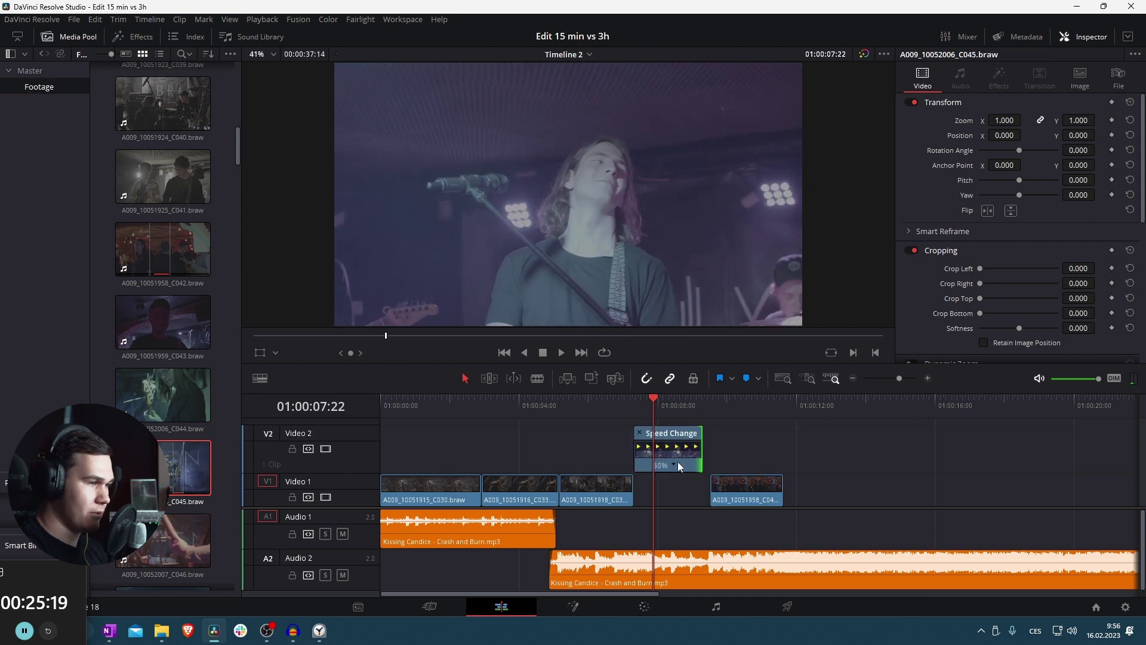
pyautogui.moveTo(678, 461); pyautogui.dragTo(752, 456)
pyautogui.moveTo(714, 493); pyautogui.dragTo(637, 496)
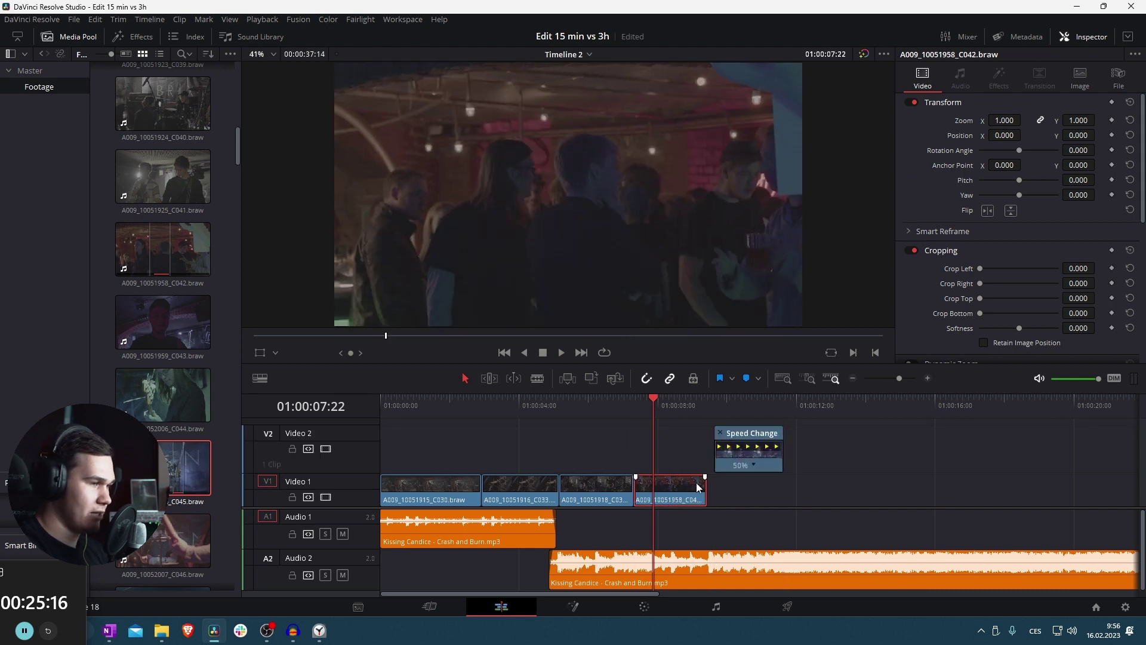
pyautogui.moveTo(715, 455); pyautogui.dragTo(705, 455)
# Move the slowed singer clip from Video 2 down to Video 1 and play the sequence to check the cuts
pyautogui.click(614, 403)
pyautogui.press('space')
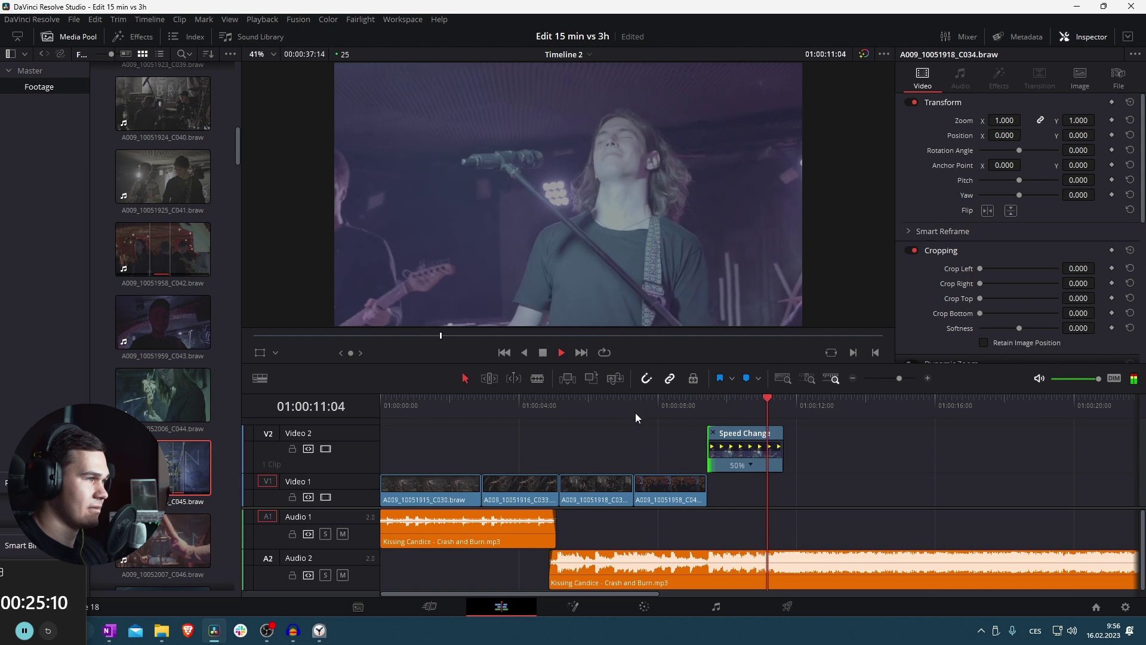
pyautogui.press('space')
pyautogui.moveTo(736, 441); pyautogui.dragTo(736, 477)
pyautogui.click(664, 403)
pyautogui.moveTo(646, 411); pyautogui.dragTo(386, 443)
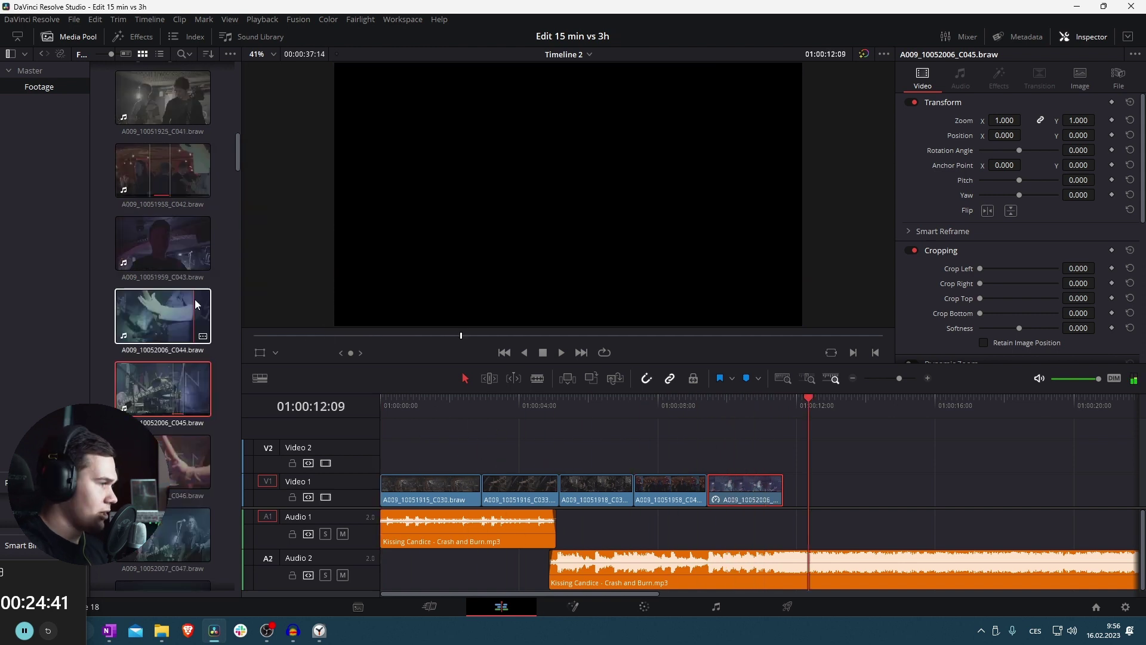
# Open A009_10052007_C047.braw, mark a shot of the two singers, and place it on Video 1 beyond the last clip
pyautogui.scroll(-3, 186, 304)
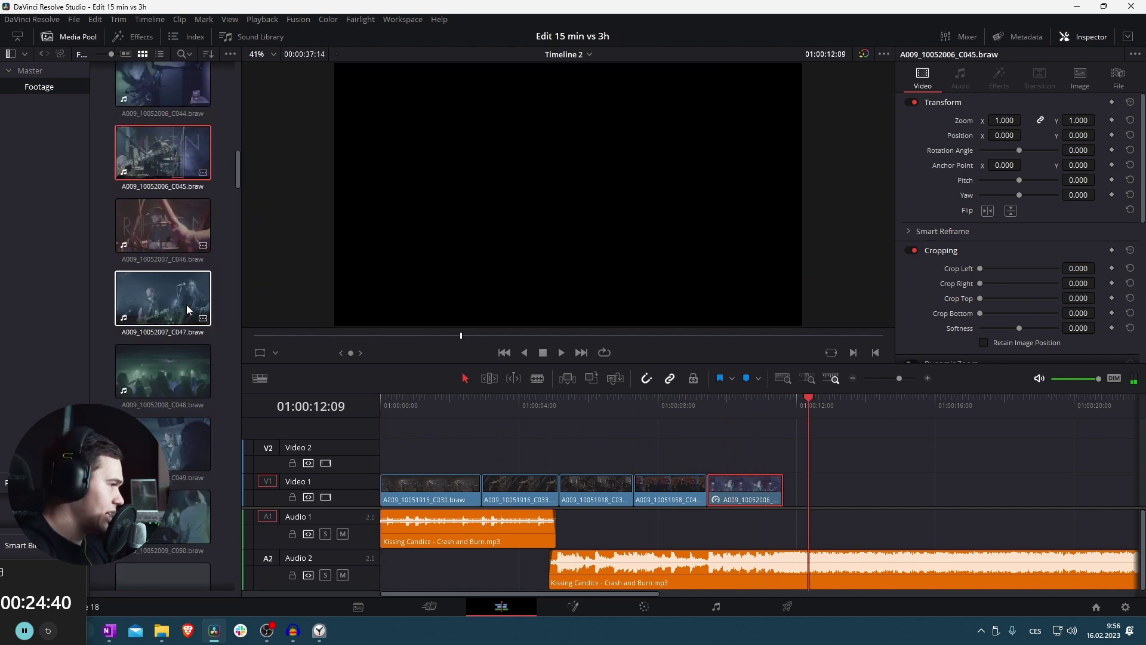
pyautogui.doubleClick(179, 287)
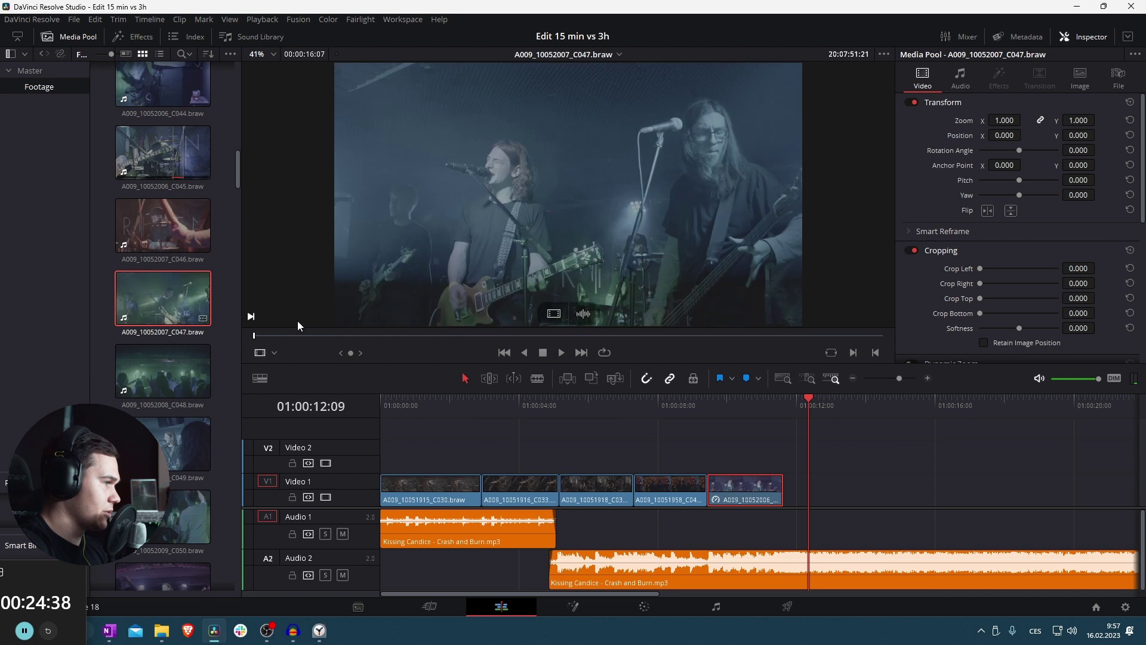
pyautogui.moveTo(394, 329); pyautogui.dragTo(471, 319)
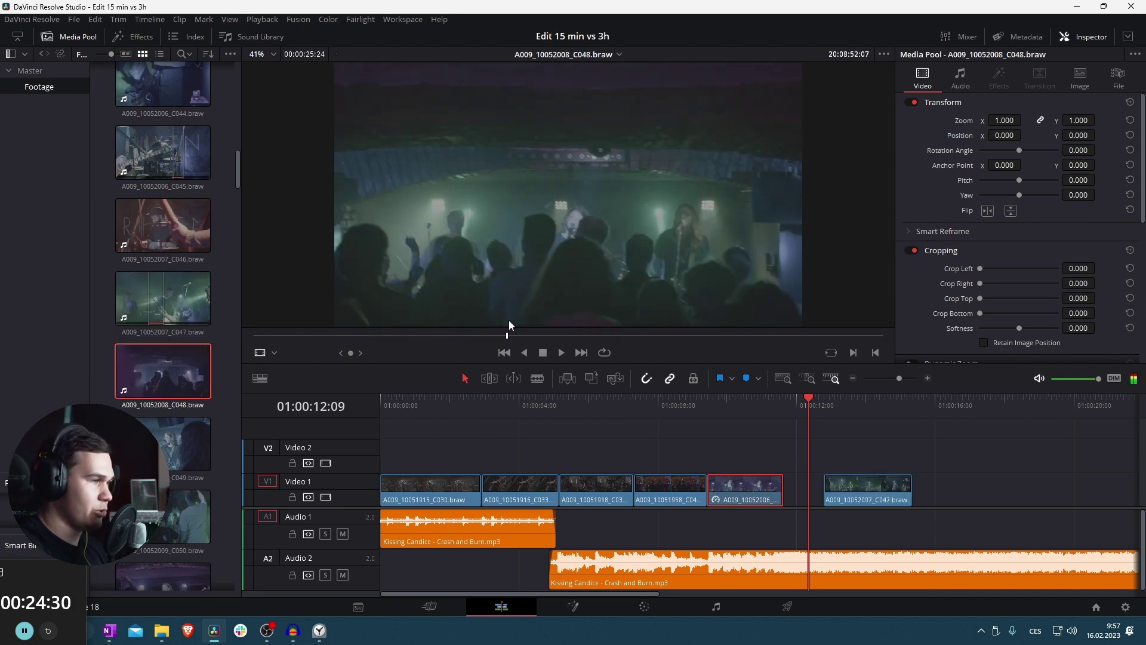
# Mark a range in A009_10052008_C048.braw and place it directly after the C047 clip on Video 1
pyautogui.moveTo(508, 322); pyautogui.dragTo(650, 330)
pyautogui.press('i')
pyautogui.press('o')
pyautogui.moveTo(554, 314); pyautogui.dragTo(915, 503)
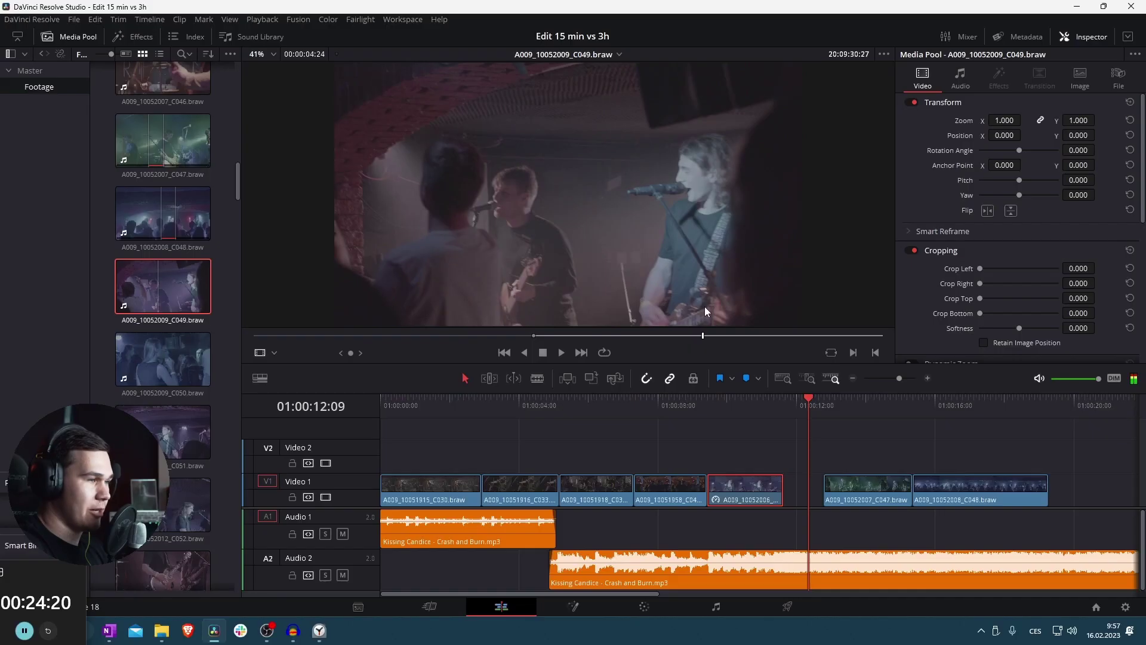
# Review A009_10052009_C049.braw and collect a marked shot from A009_10052012_C052.braw at the end of Video 1
pyautogui.click(523, 336)
pyautogui.moveTo(523, 338); pyautogui.dragTo(692, 337)
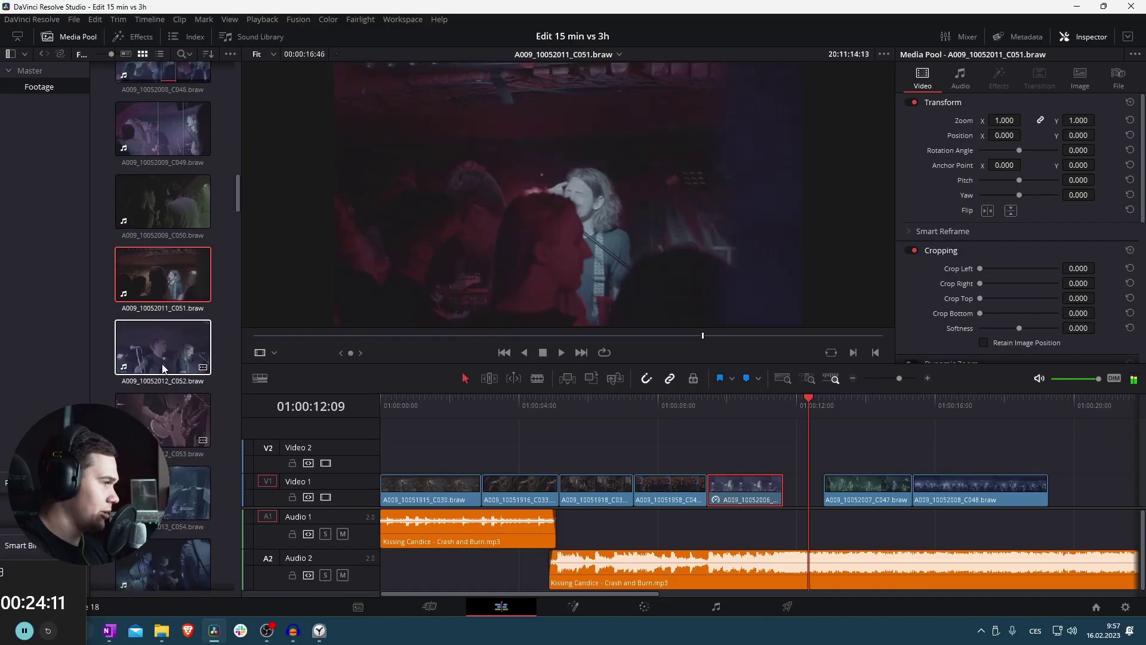
pyautogui.click(146, 349)
pyautogui.moveTo(536, 332); pyautogui.dragTo(758, 315)
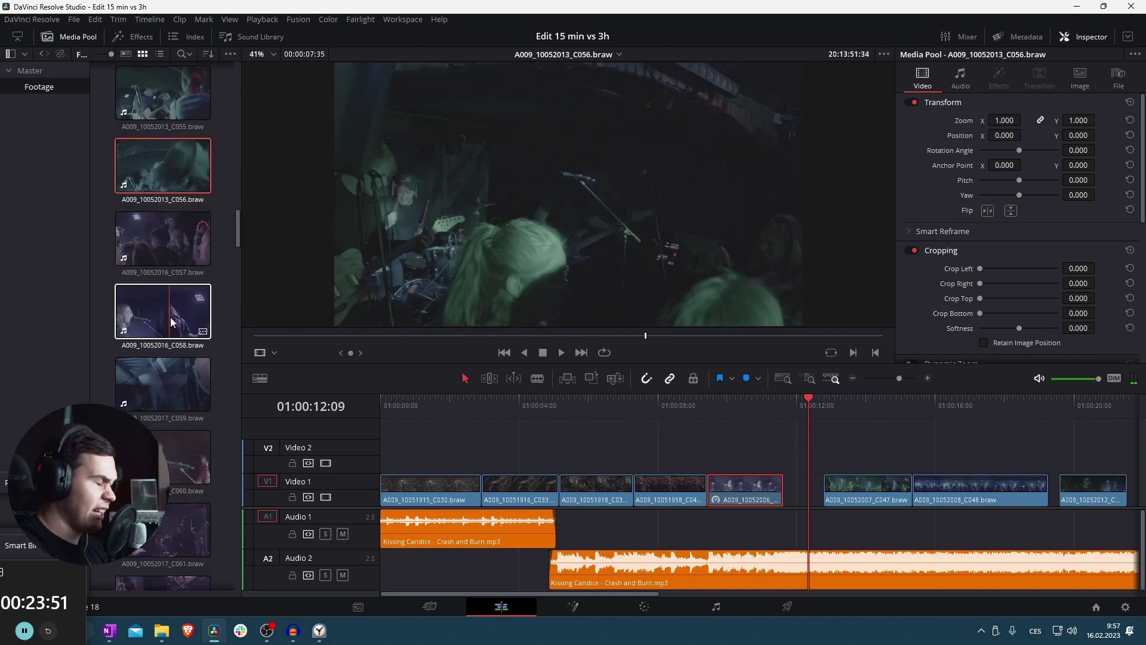
# Scrub A009_10052016_C058.braw and A009_10052017_C059.braw for more band shots to collect on the timeline
pyautogui.moveTo(294, 335); pyautogui.dragTo(578, 315)
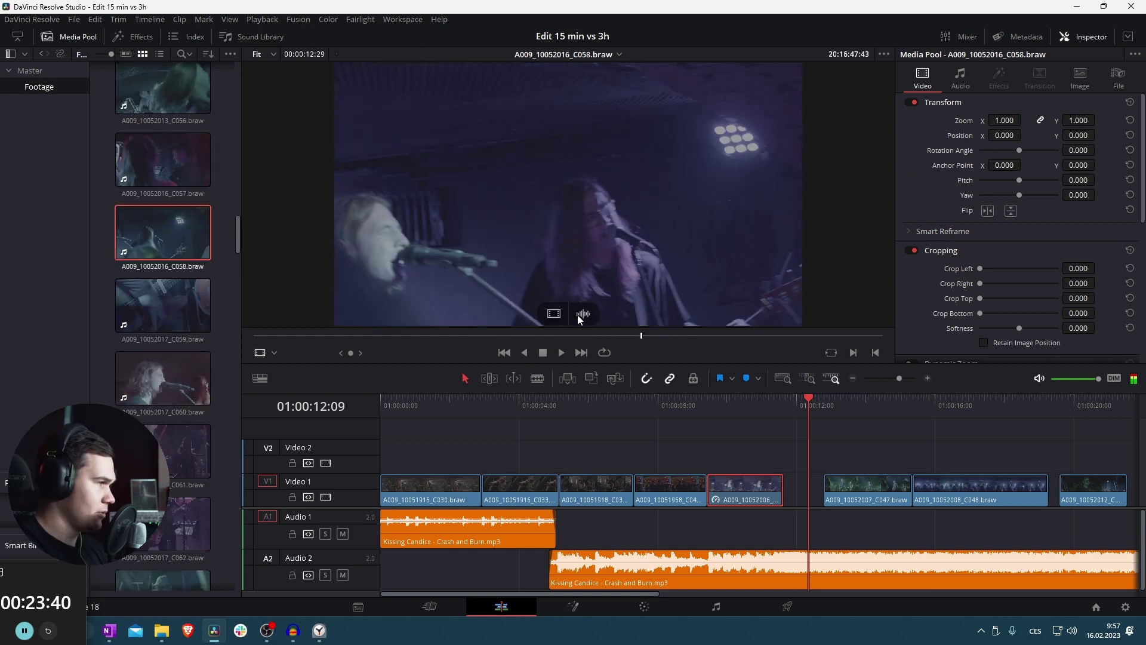
pyautogui.click(159, 292)
pyautogui.moveTo(342, 331)
pyautogui.mouseDown()
pyautogui.moveTo(532, 324)
pyautogui.moveTo(351, 328)
pyautogui.mouseUp()
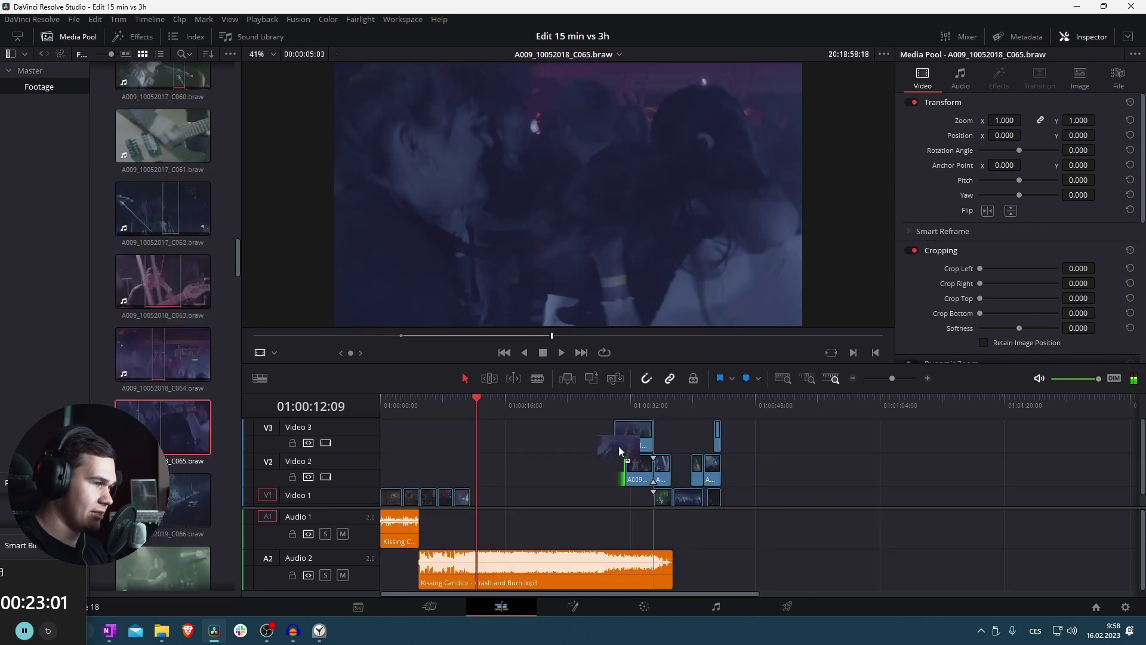
# Place the marked crowd shot from A009_10052018_C065.braw on Video 3 and play it in the timeline
pyautogui.click(615, 399)
pyautogui.press('space')
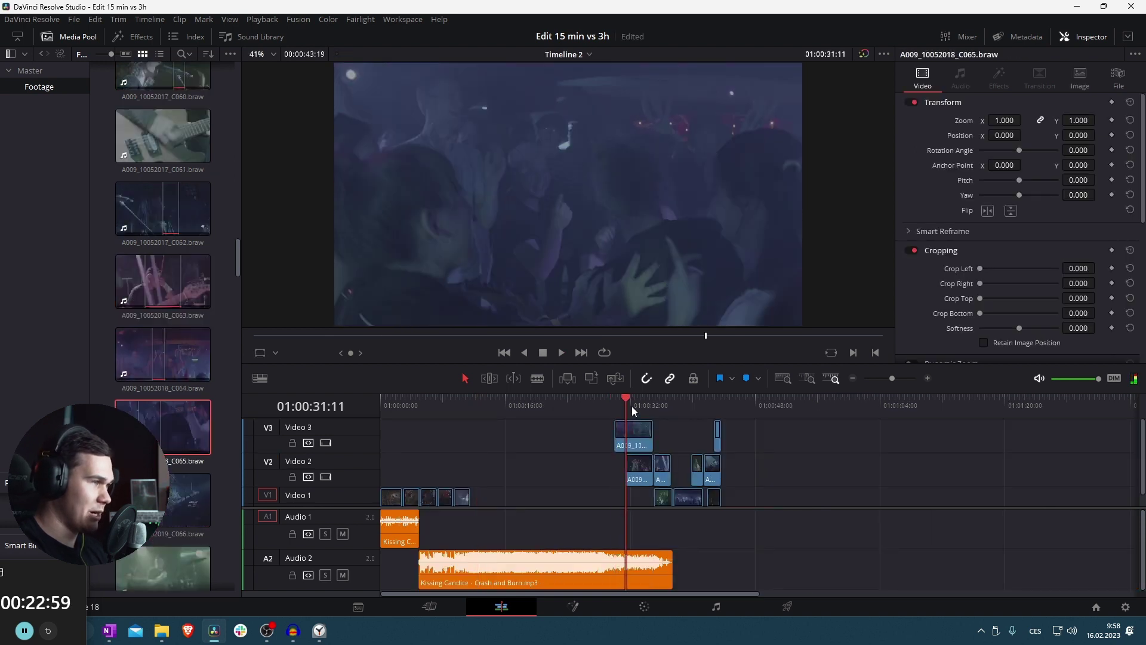
pyautogui.press('space')
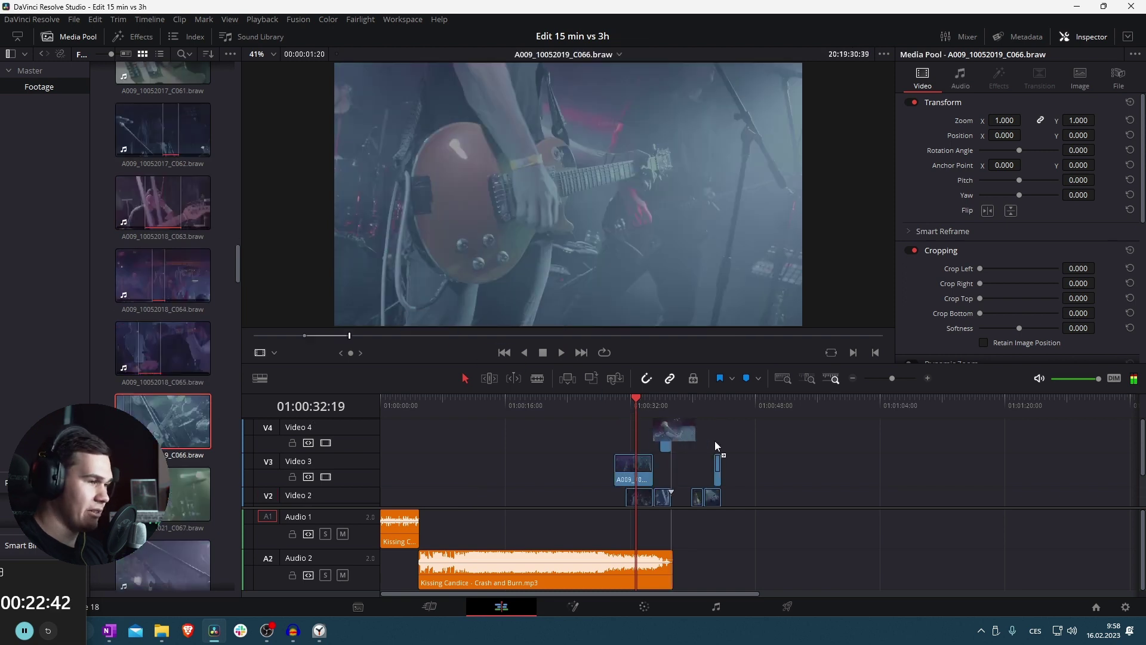
# Place the marked guitar shot from A009_10052019_C066.braw at the end of Video 2 and play it back
pyautogui.moveTo(714, 441); pyautogui.dragTo(731, 477)
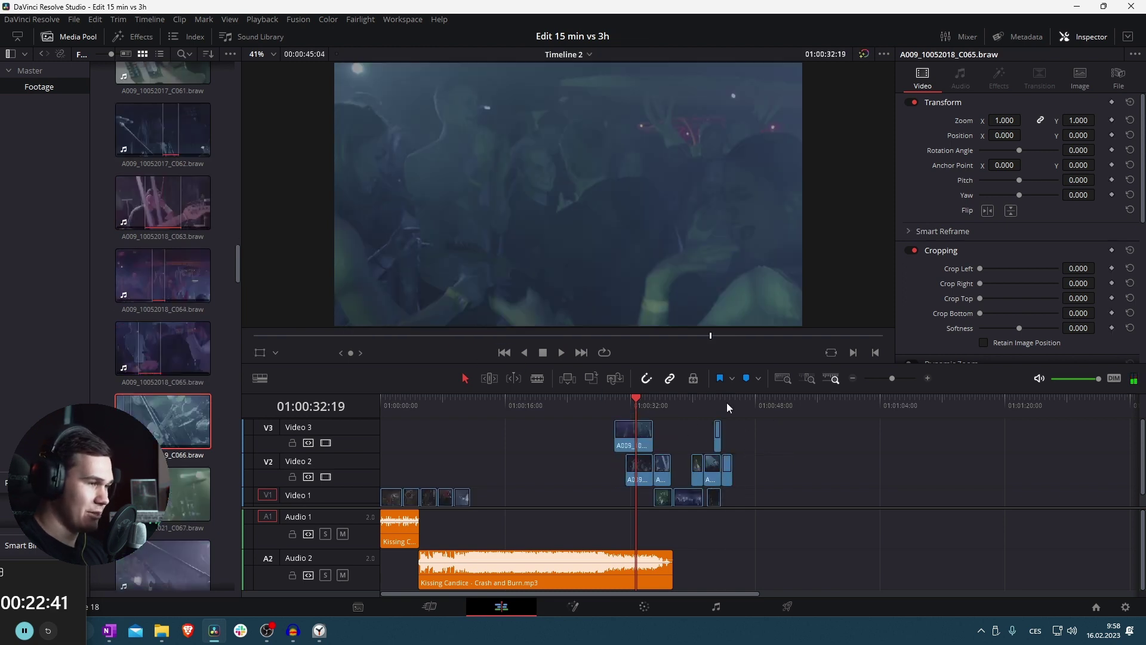
pyautogui.click(726, 402)
pyautogui.press('space')
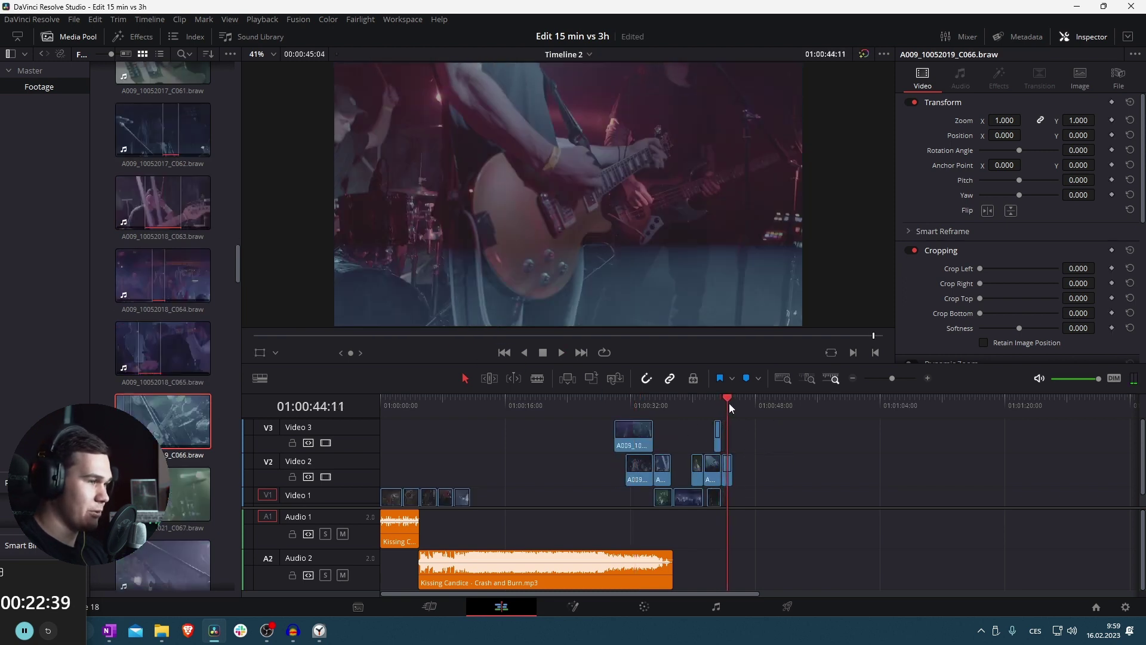
pyautogui.click(720, 399)
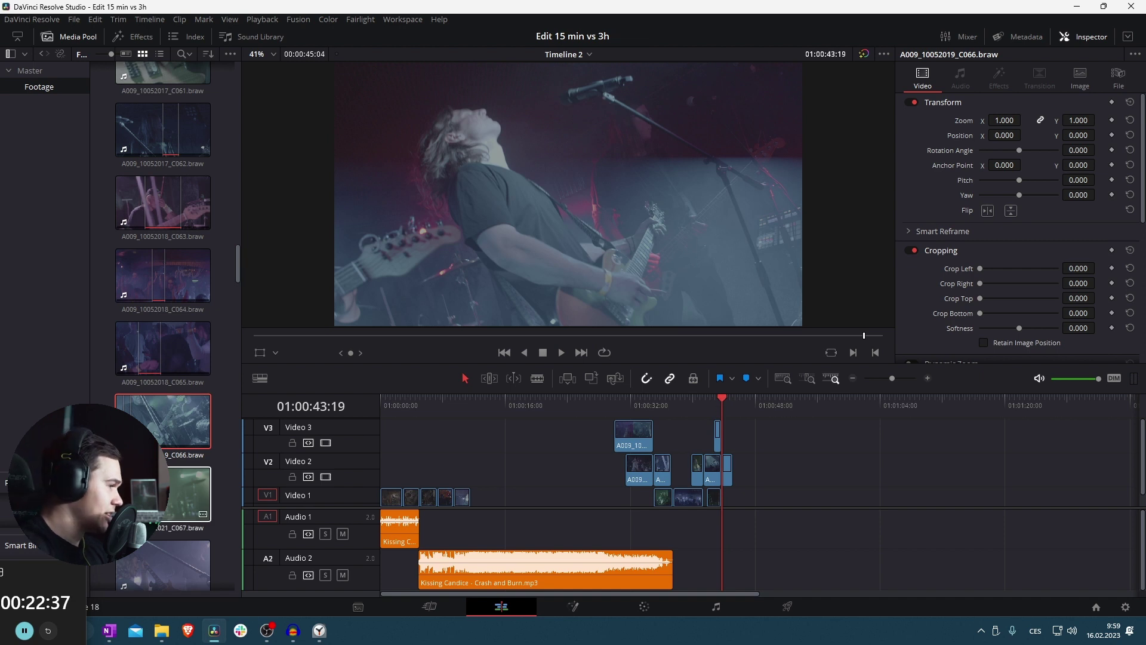
pyautogui.scroll(-2, 167, 489)
pyautogui.press('space')
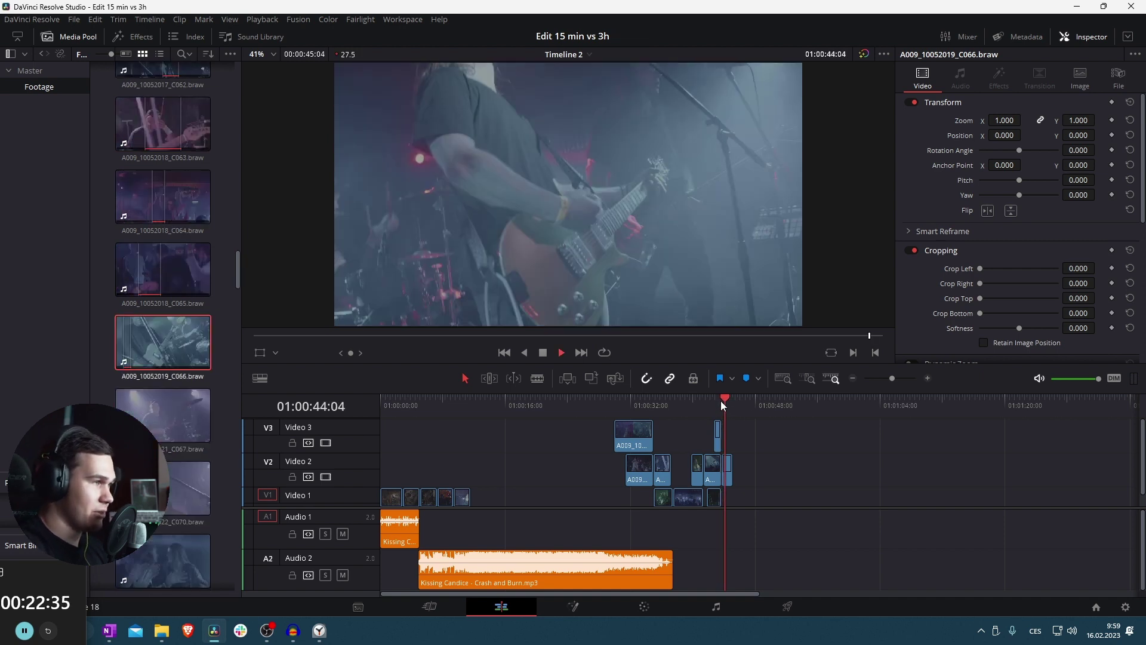
# Add a marked shot from A009_10052021_C067.braw to Video 2 and one from A009_10052024_C073.braw to Video 1
pyautogui.doubleClick(177, 417)
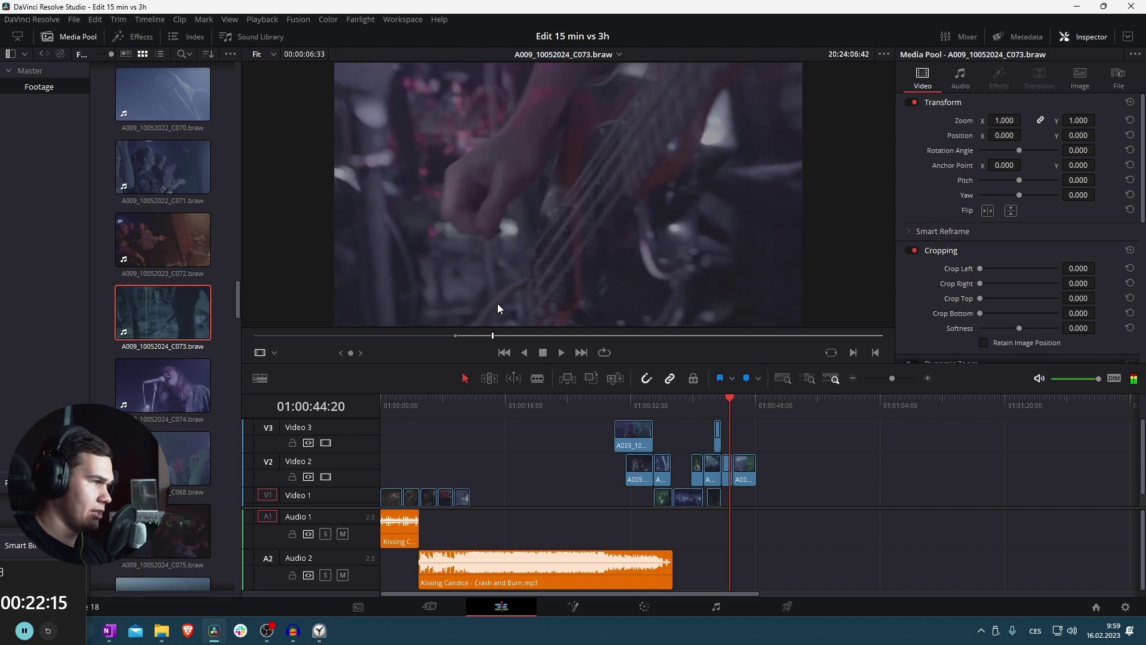
pyautogui.moveTo(497, 303); pyautogui.dragTo(818, 476)
pyautogui.press('o')
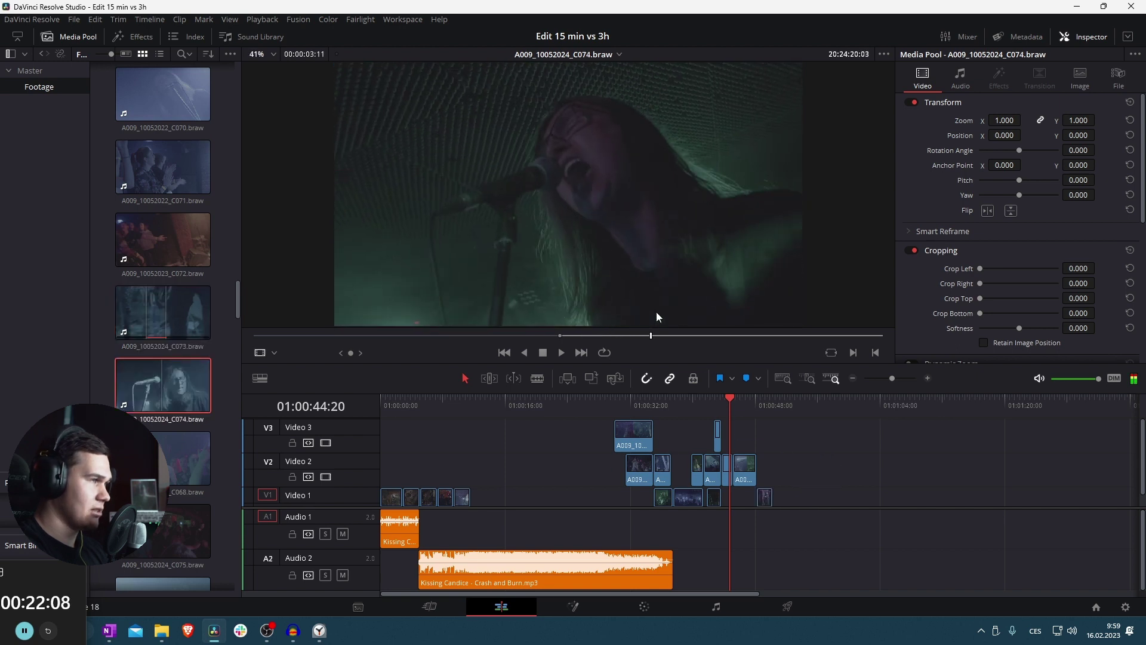
# Place a marked vocalist shot from A009_10052024_C074.braw on Video 2 and open A009_10052021_C068.braw for scrubbing
pyautogui.moveTo(657, 311); pyautogui.dragTo(716, 312)
pyautogui.moveTo(582, 313); pyautogui.dragTo(775, 470)
pyautogui.scroll(-1, 775, 453)
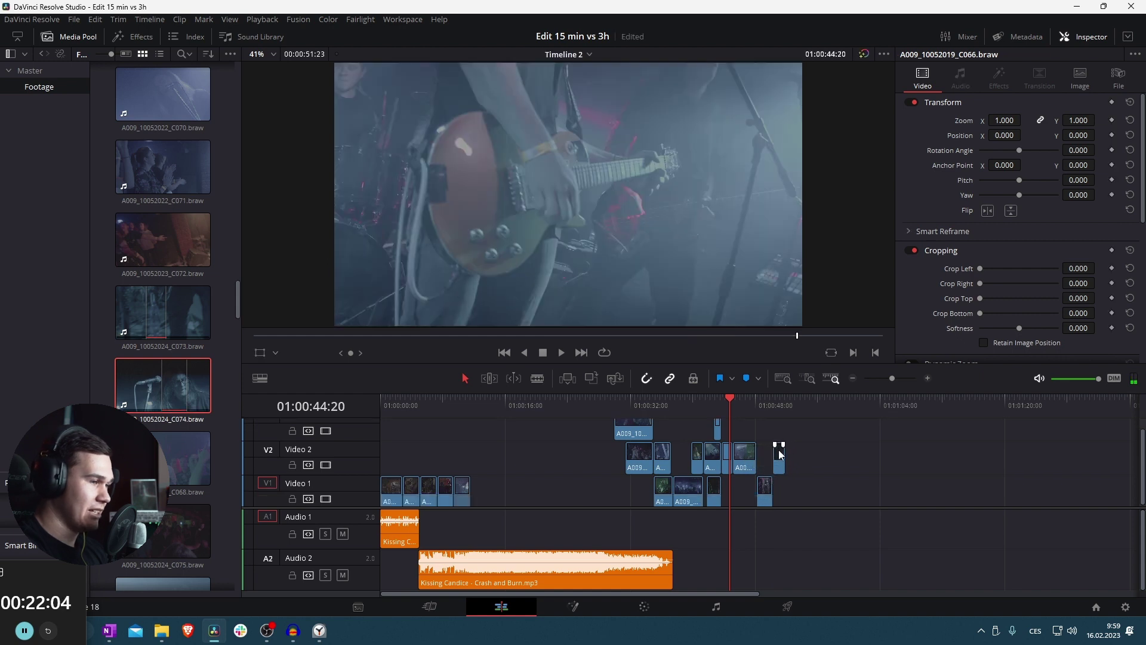
pyautogui.scroll(-2, 167, 456)
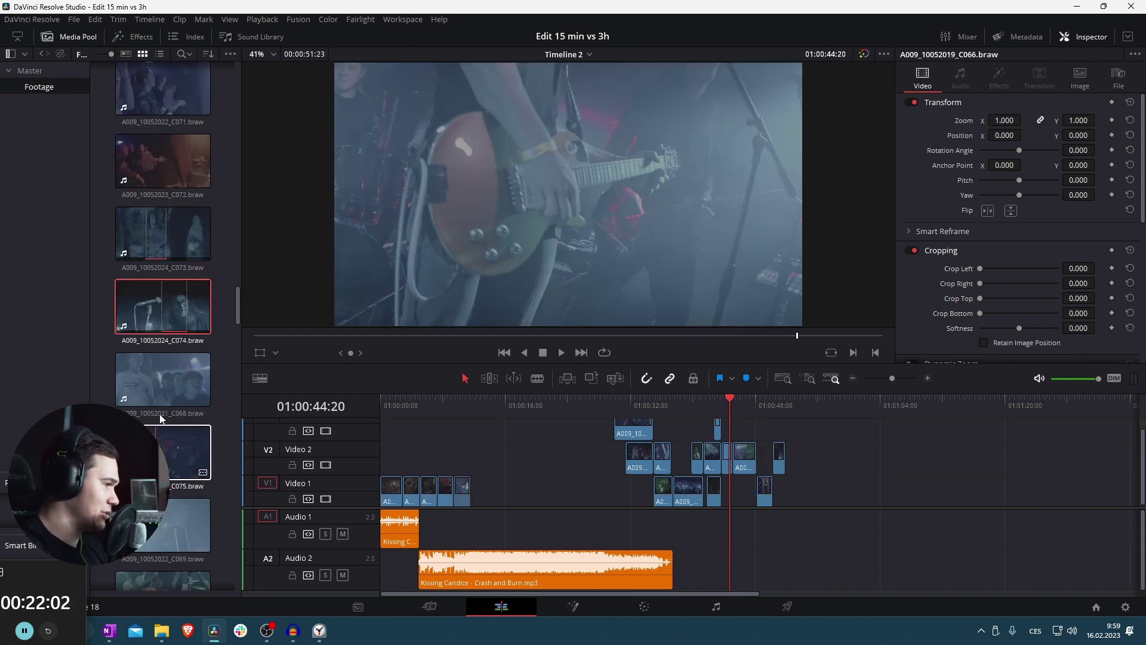
pyautogui.click(162, 379)
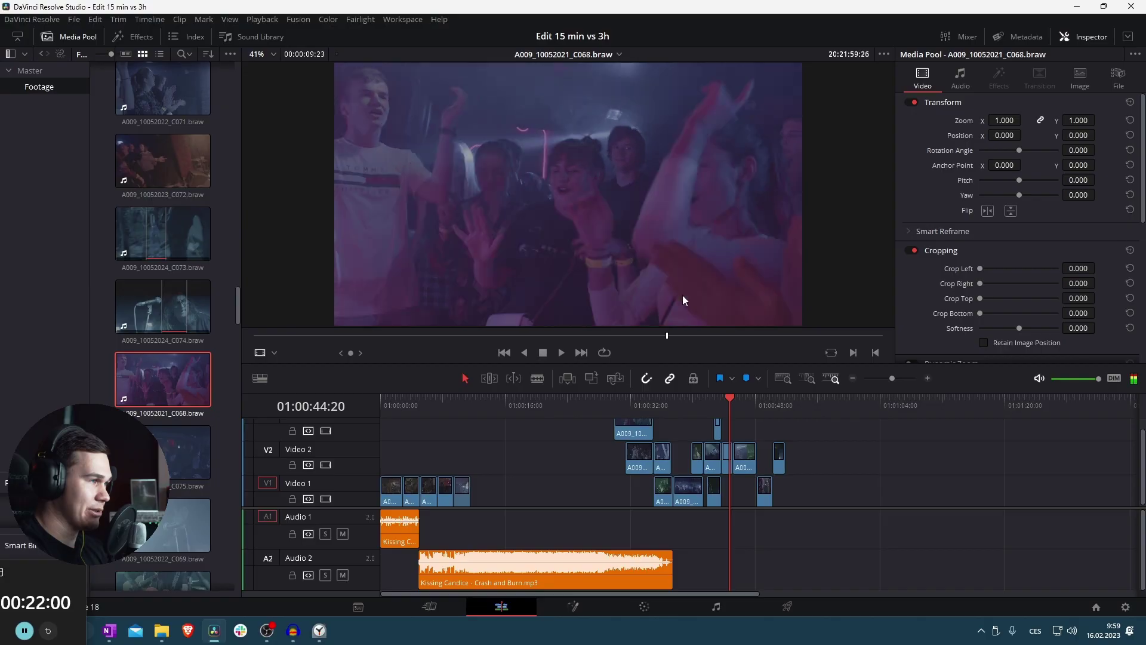
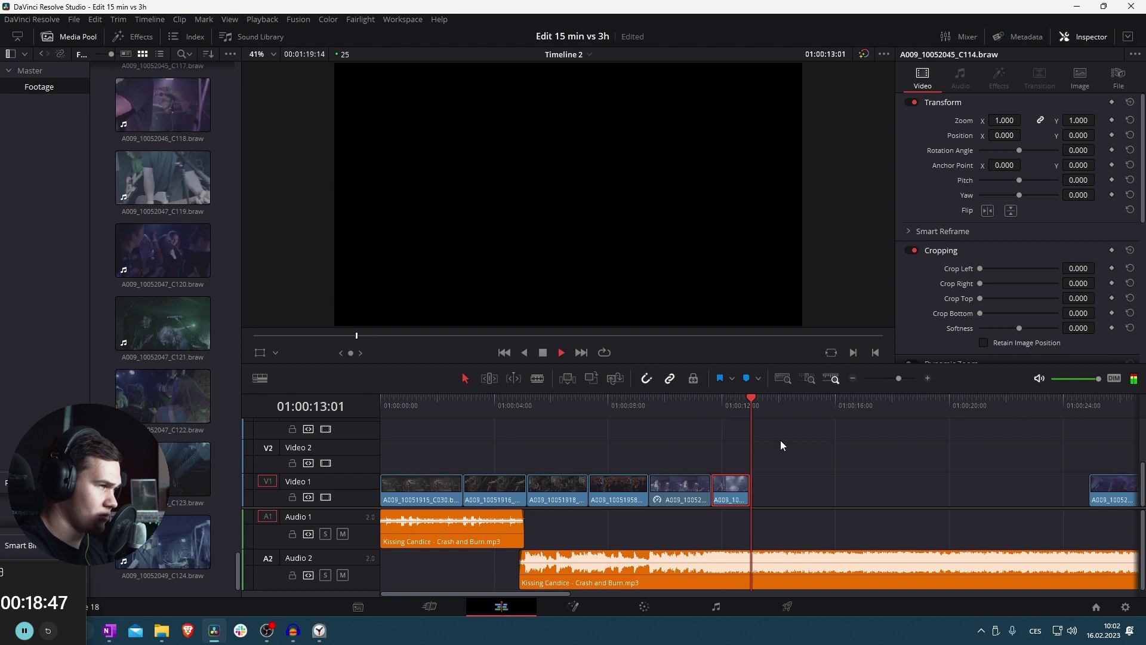
# Undo placing the C114 clip after the slowed singer shot and put the C067 drummer clip there instead
pyautogui.click(773, 458)
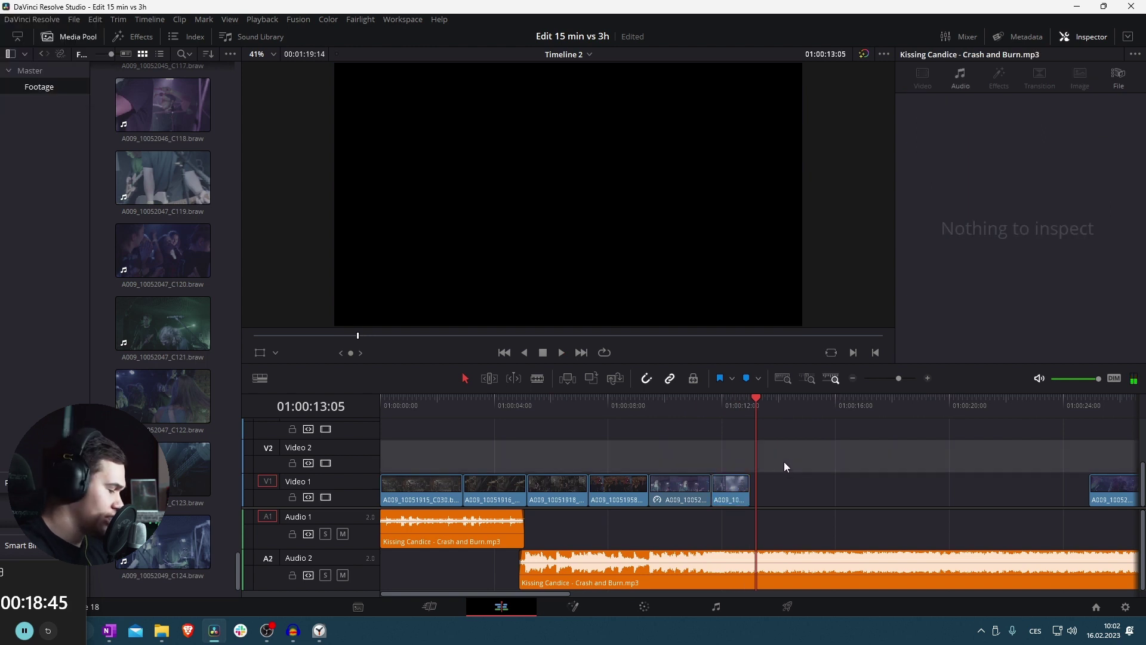
pyautogui.hotkey('ctrl', 'z')
pyautogui.scroll(-3, 776, 466)
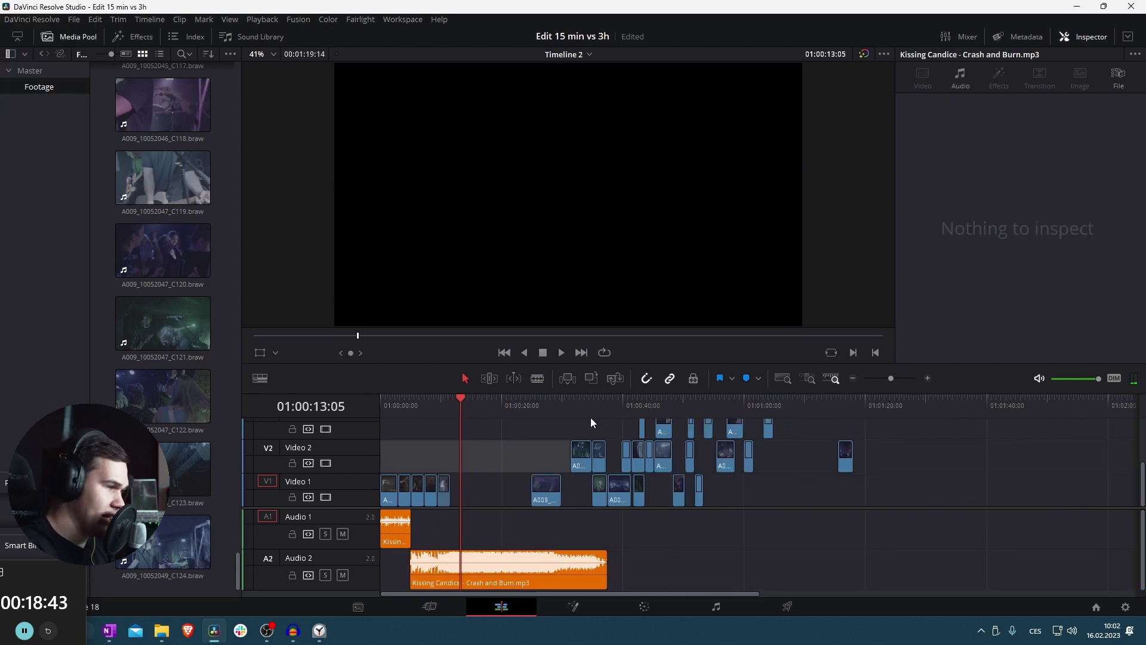
pyautogui.click(591, 403)
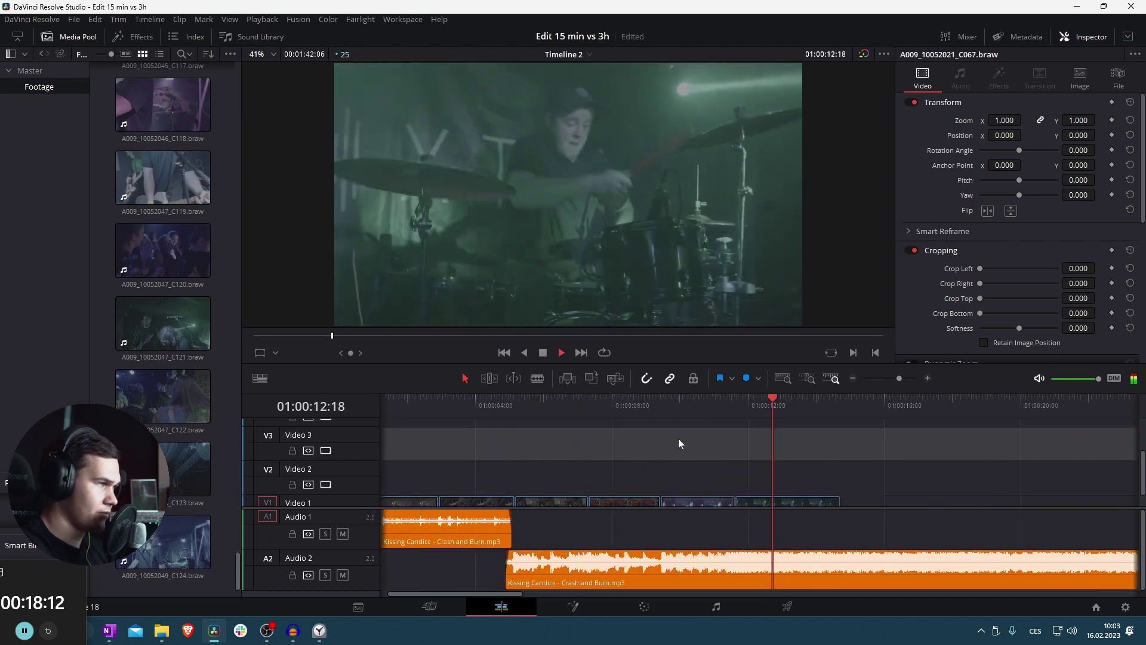
# Preview the unused clips beyond the song's end, including A009_10052039_C100.braw and A009_10052042_C107.braw, for the next shot
pyautogui.scroll(-5, 740, 478)
pyautogui.click(736, 478)
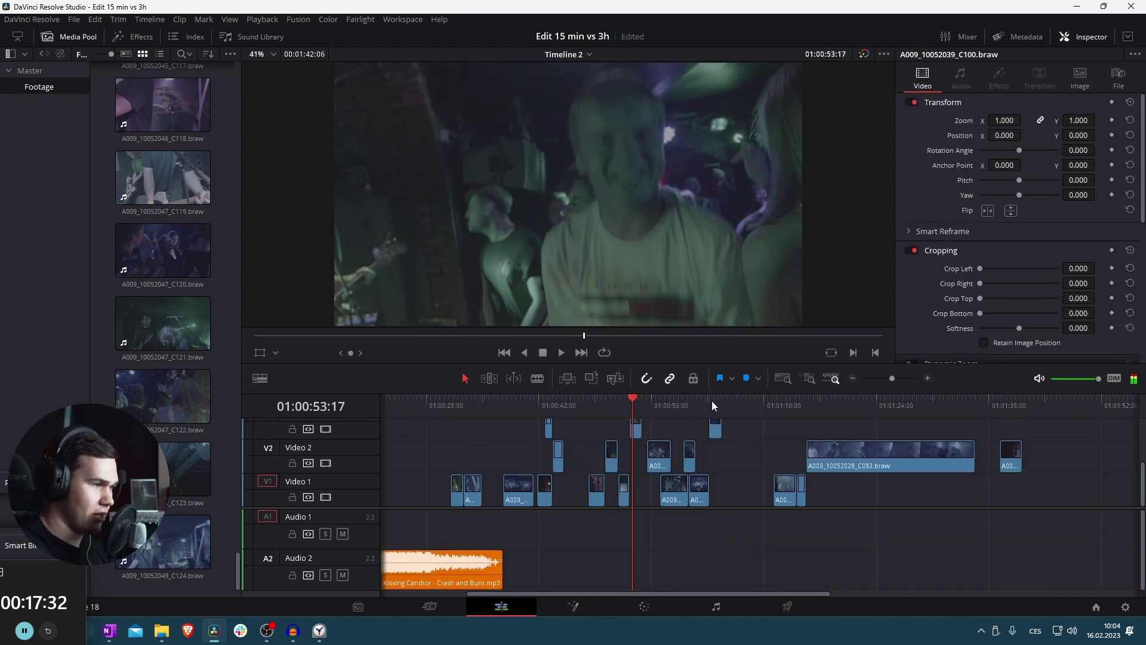
pyautogui.click(710, 398)
pyautogui.press('space')
pyautogui.moveTo(690, 407); pyautogui.dragTo(646, 403)
pyautogui.scroll(2, 645, 402)
pyautogui.press('space')
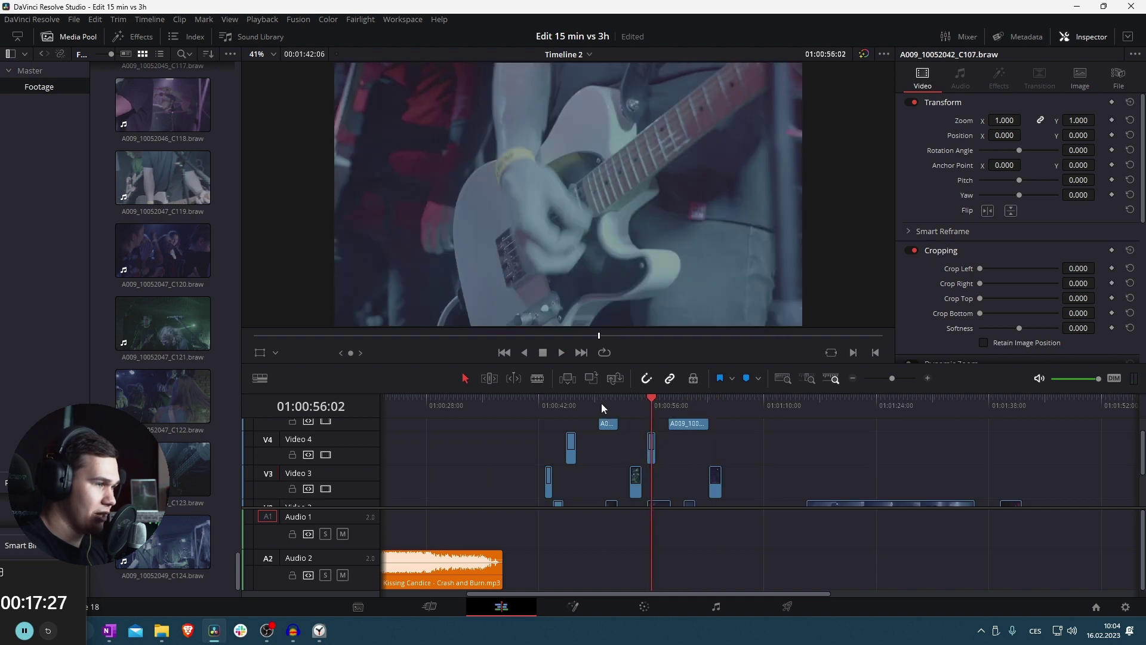
pyautogui.click(598, 403)
pyautogui.press('space')
pyautogui.press('space')
# Move the drummer clip A009_10052045_C114.braw from Video 4 to the end of the Video 1 sequence and play it back
pyautogui.click(564, 400)
pyautogui.press('space')
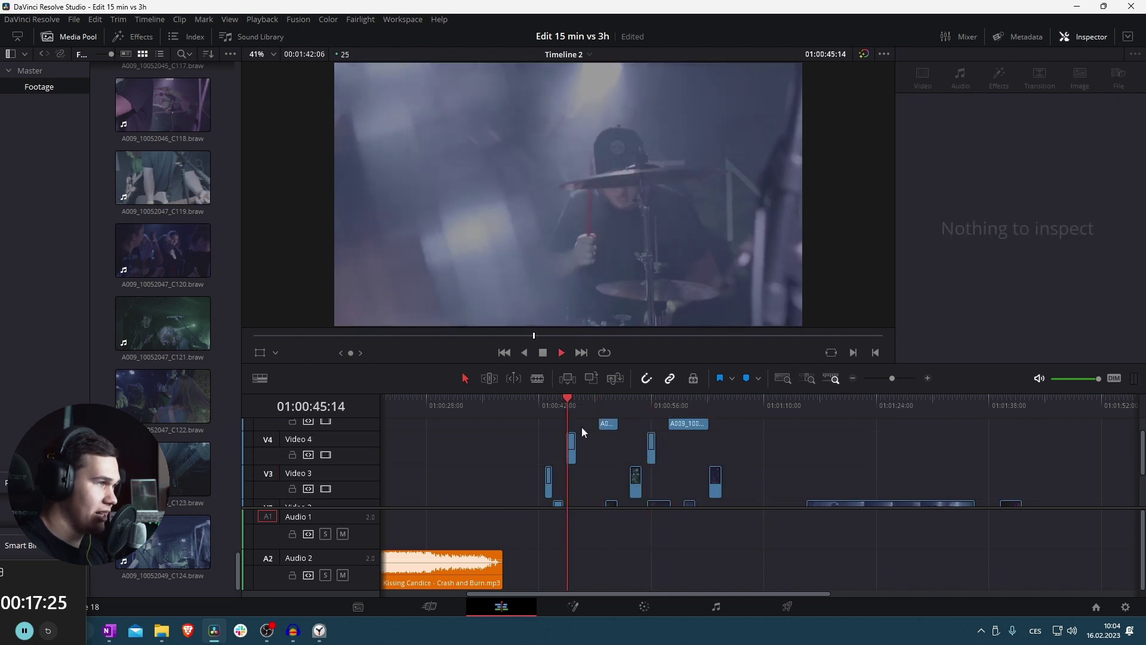
pyautogui.press('space')
pyautogui.scroll(-1, 577, 425)
pyautogui.moveTo(574, 424); pyautogui.dragTo(468, 484)
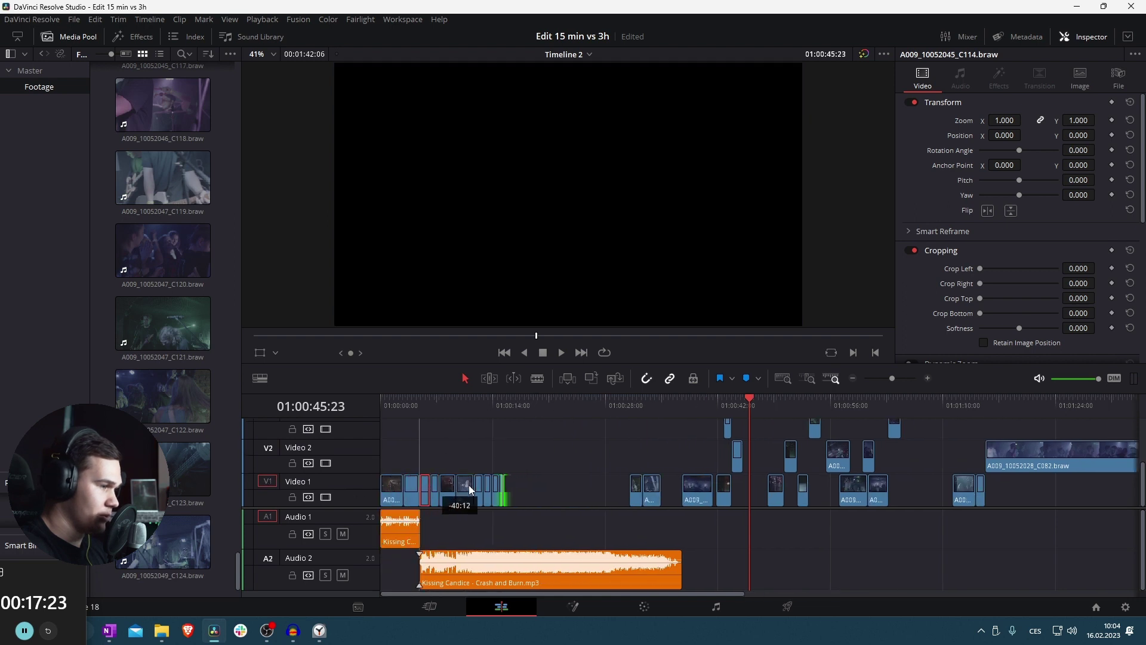
pyautogui.moveTo(492, 394); pyautogui.dragTo(502, 399)
pyautogui.press('space')
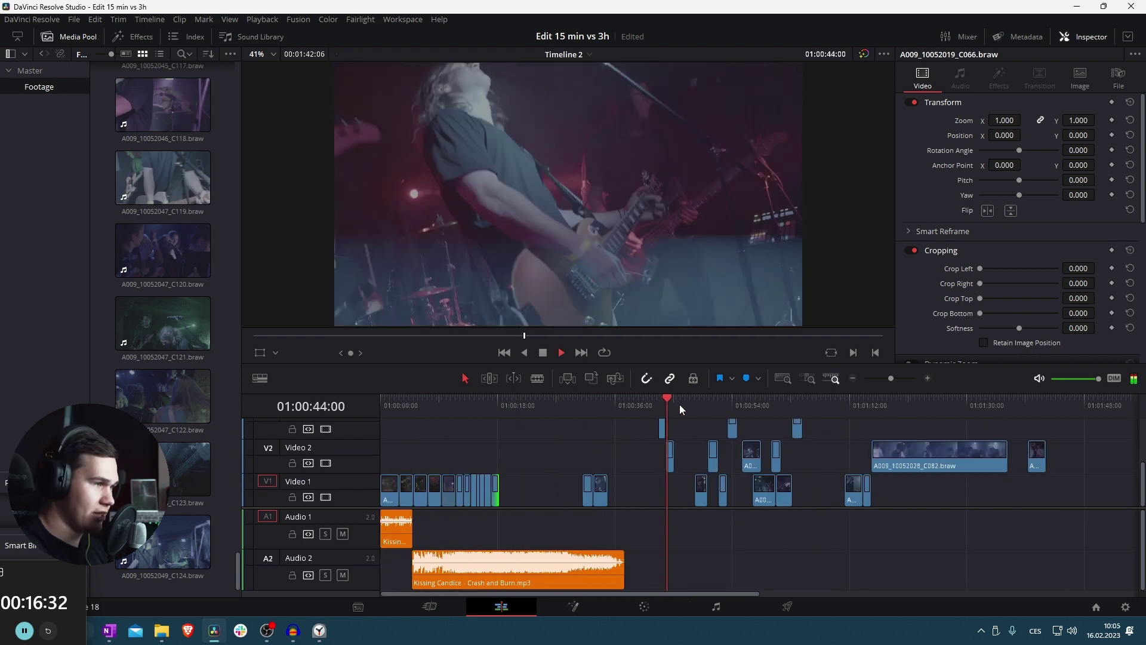
# Try the vocalist clip A009_10052024_C074.braw at the end of the Video 1 sequence and play the transition
pyautogui.moveTo(679, 403); pyautogui.dragTo(710, 403)
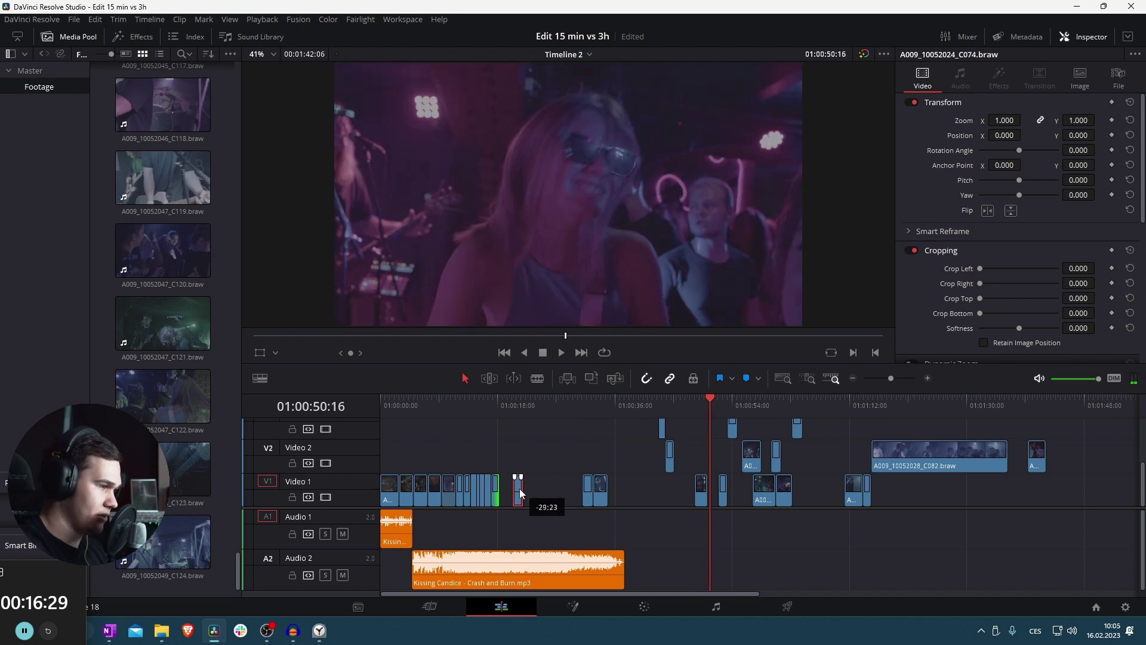
pyautogui.press('space')
pyautogui.hotkey('ctrl', '=')
pyautogui.hotkey('ctrl', '=')
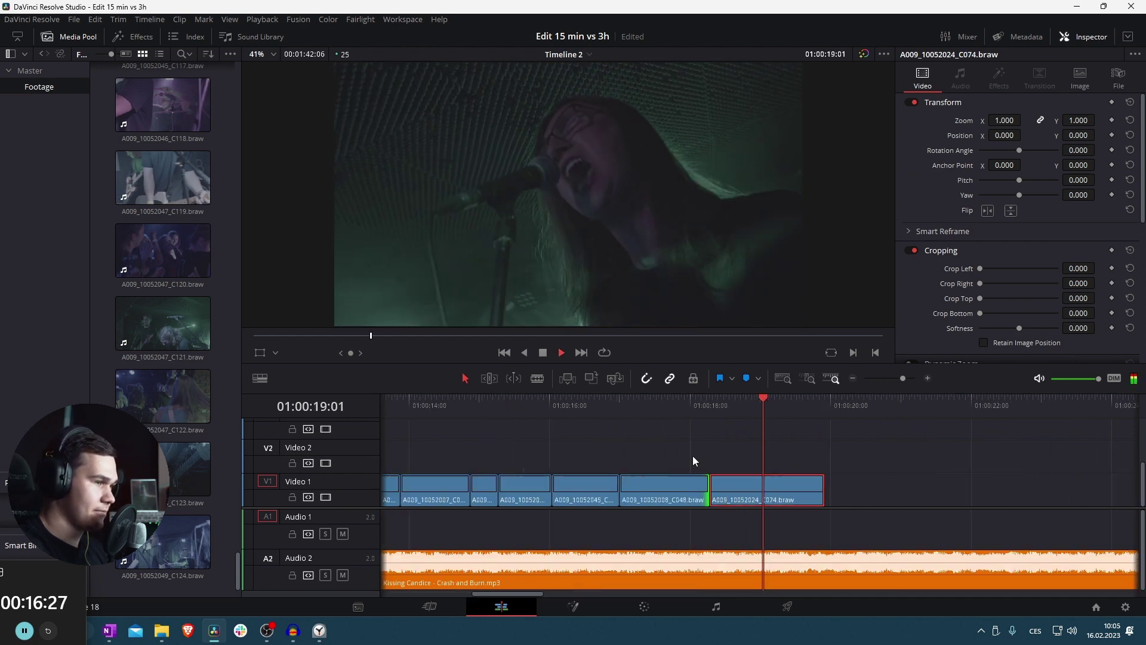
pyautogui.click(701, 398)
# Move the crowd clip A009_10052041_C104.braw to 01:00:18:07 at the end of the Video 1 sequence and play it back
pyautogui.scroll(-8, 803, 460)
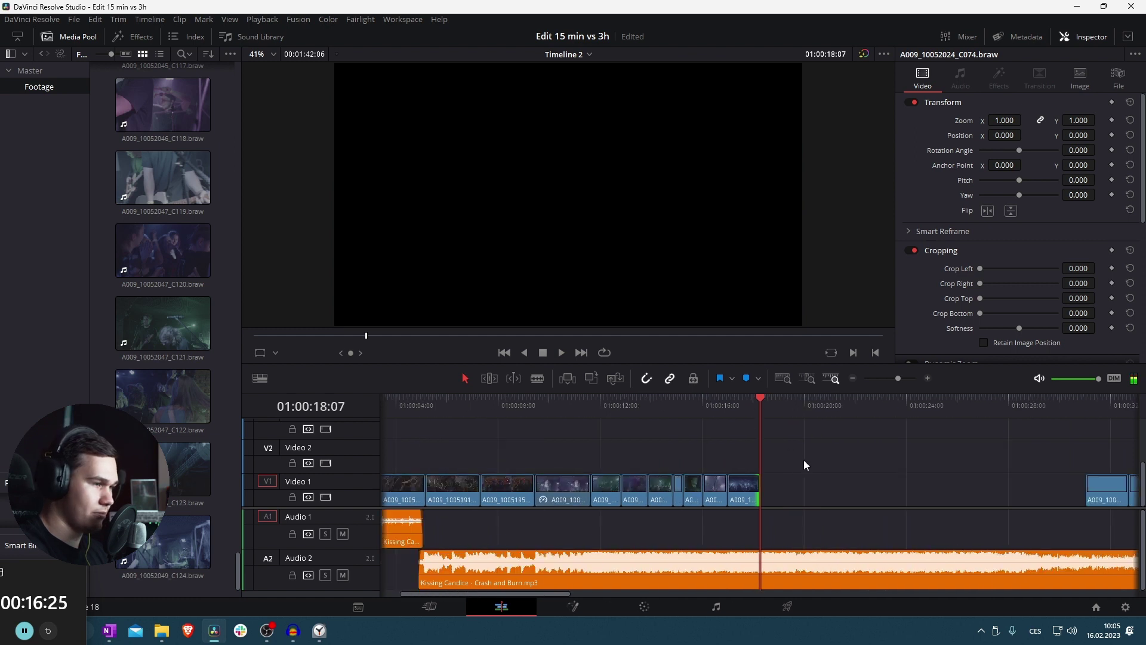
pyautogui.click(690, 397)
pyautogui.scroll(2, 697, 446)
pyautogui.moveTo(694, 446); pyautogui.dragTo(507, 498)
pyautogui.scroll(-3, 561, 487)
pyautogui.click(497, 415)
pyautogui.scroll(3, 595, 461)
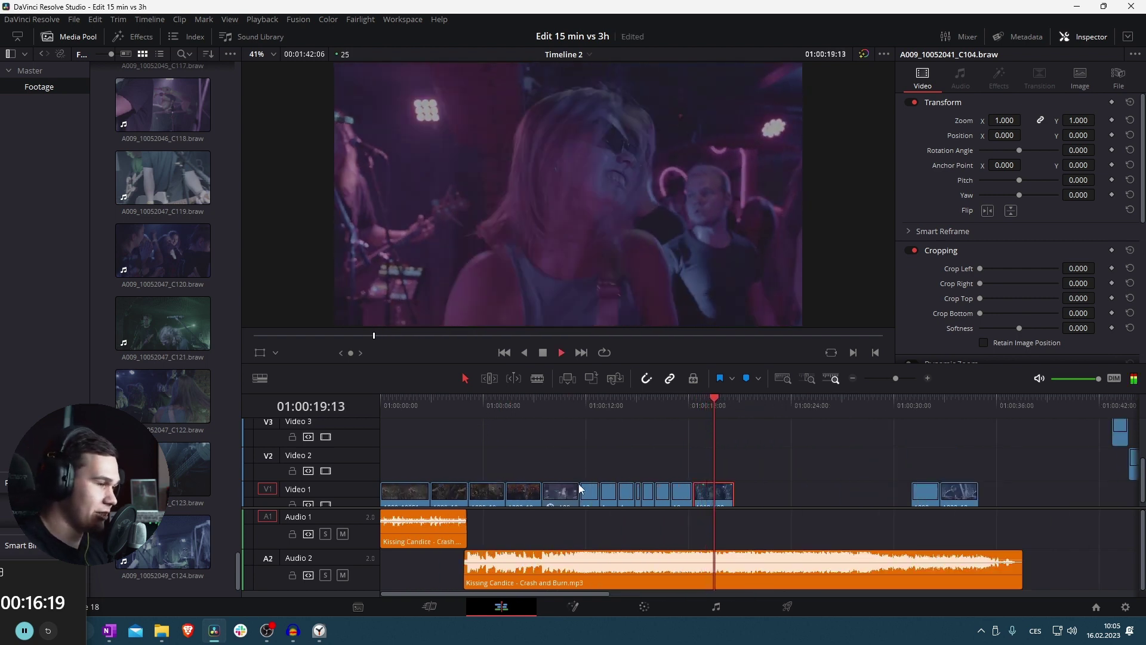
pyautogui.scroll(4, 783, 462)
pyautogui.press('space')
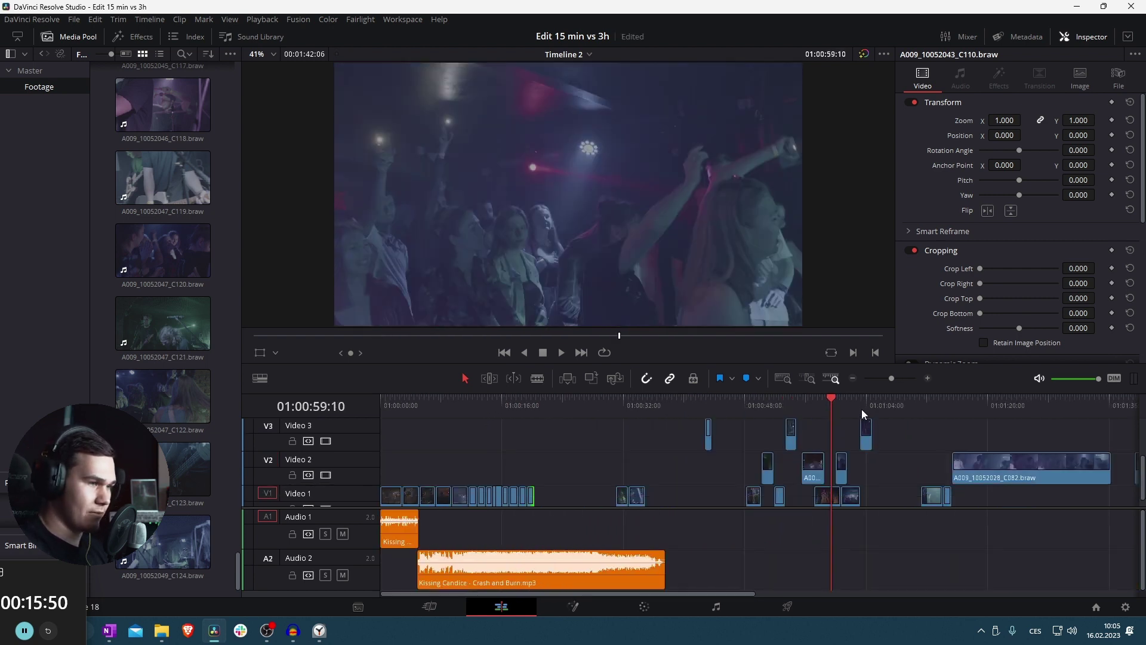
# Preview further spare clips, move the guitar clip A009_10052041_C103.braw to the end of the Video 1 sequence, and play it back
pyautogui.click(862, 400)
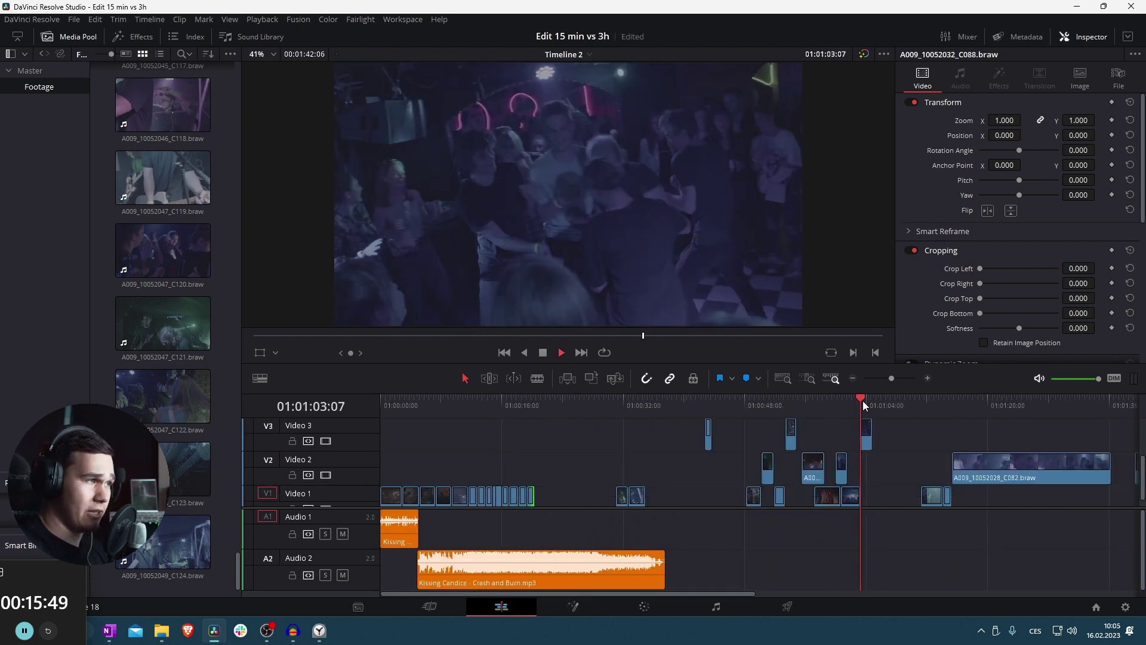
pyautogui.press('space')
pyautogui.click(921, 410)
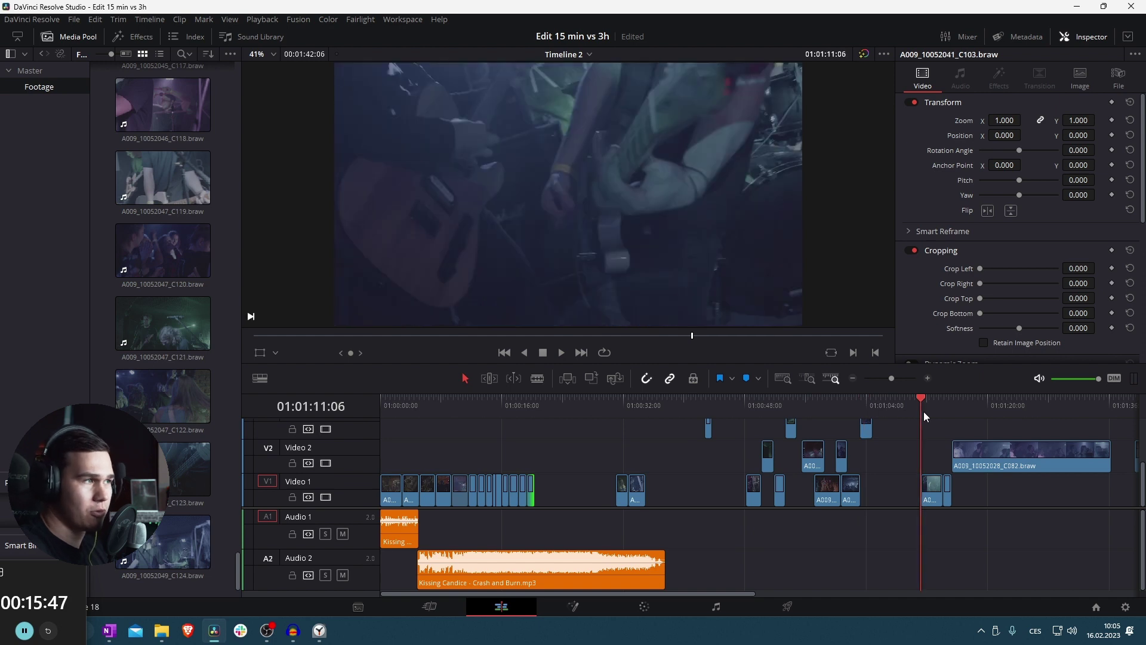
pyautogui.press('space')
pyautogui.press('space')
pyautogui.moveTo(931, 486); pyautogui.dragTo(758, 484)
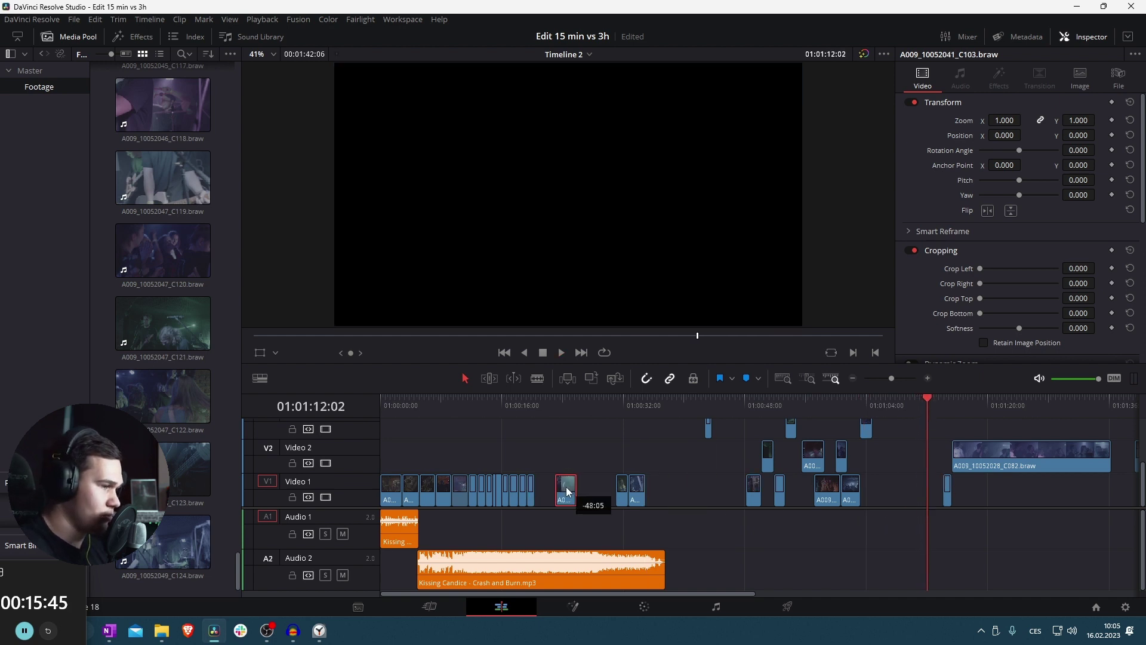
pyautogui.click(535, 406)
pyautogui.press('space')
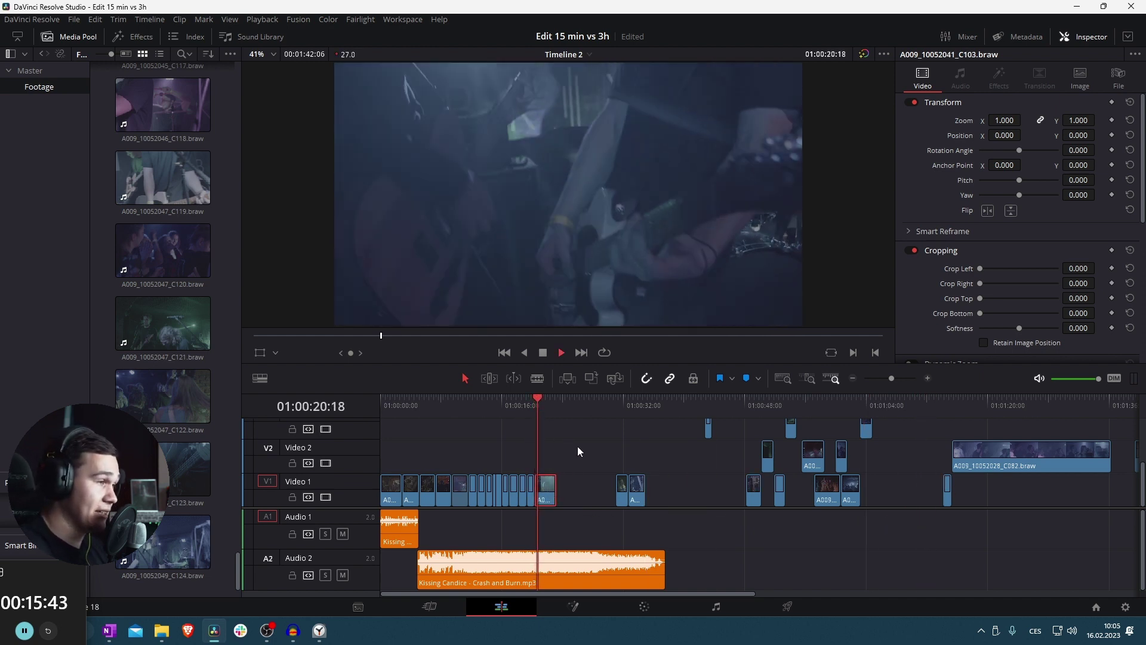
pyautogui.scroll(4, 755, 454)
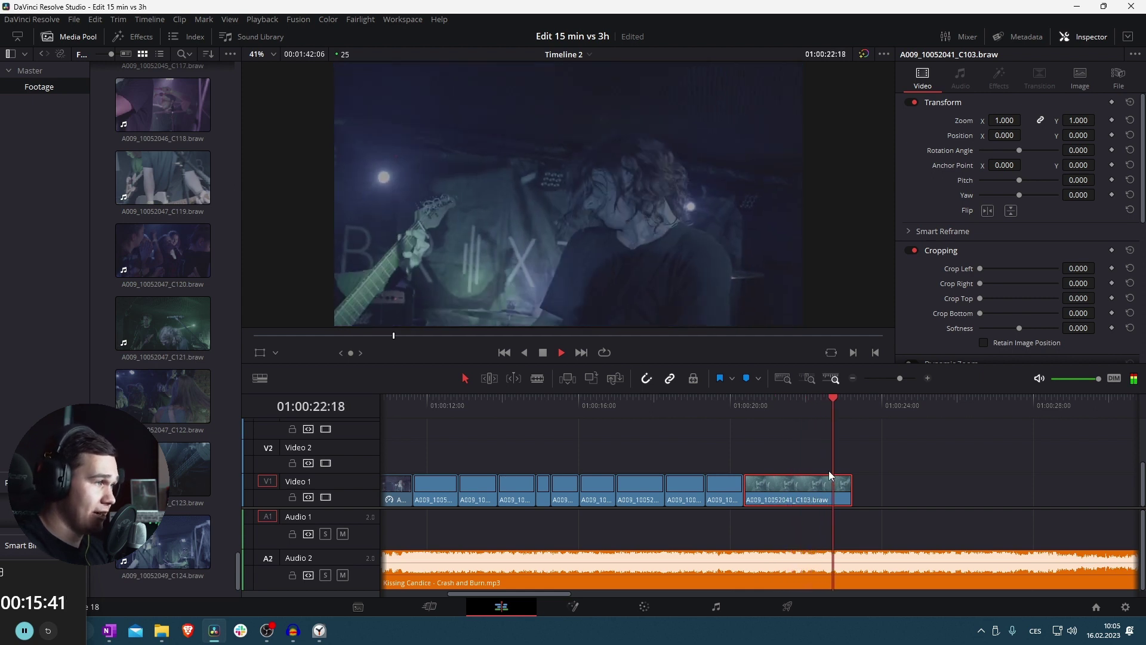
pyautogui.click(717, 403)
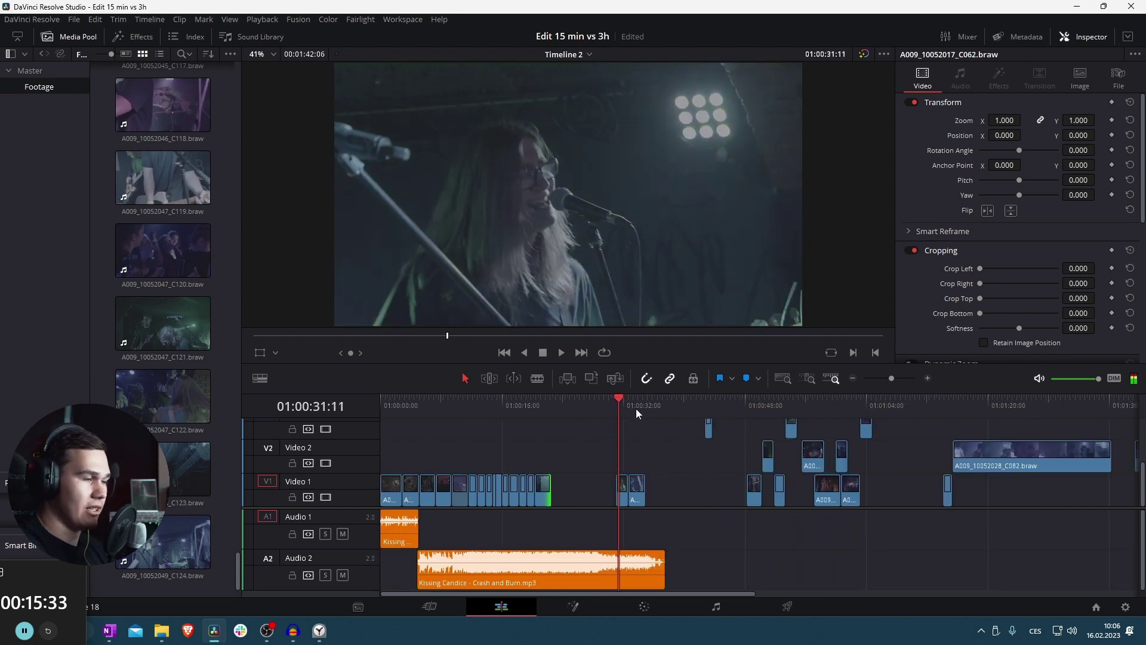
# Move the bass guitar clip A009_10052024_C073.braw directly behind the C103 clip on Video 1 and play the transition
pyautogui.hotkey('ctrl', '=')
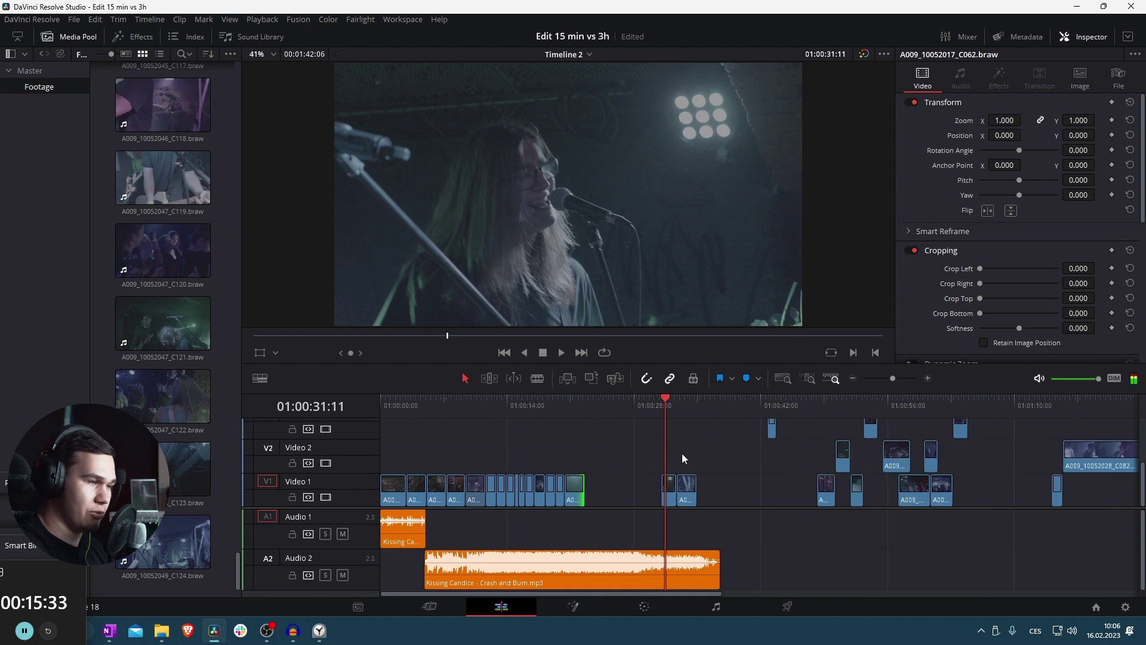
pyautogui.click(677, 405)
pyautogui.click(815, 404)
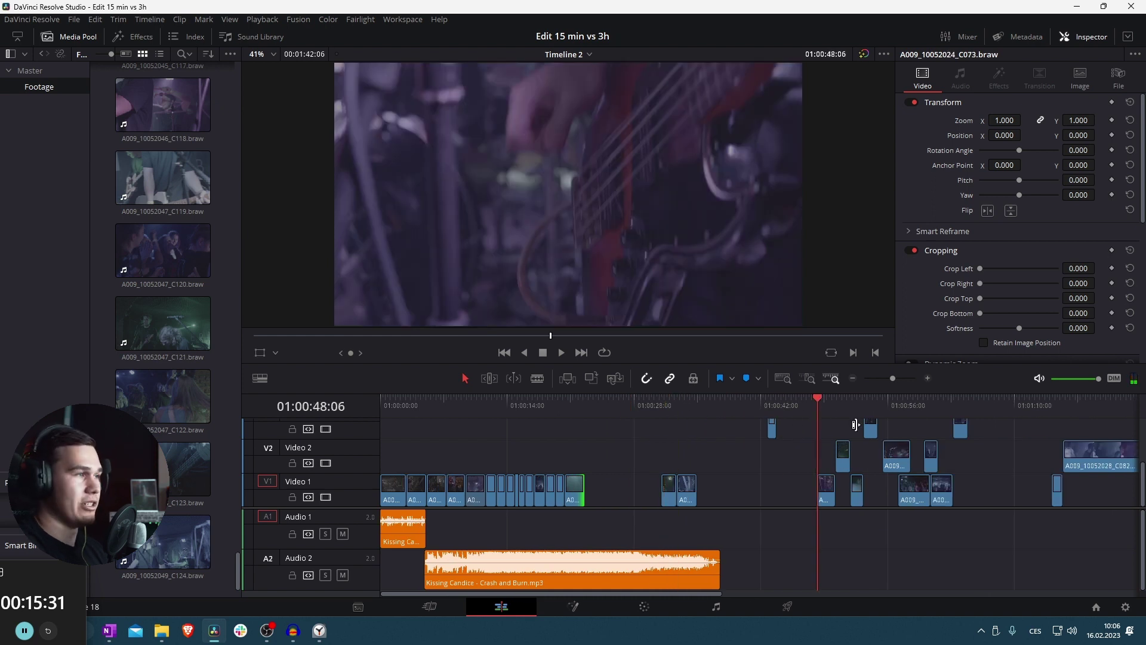
pyautogui.hotkey('ctrl', '=')
pyautogui.hotkey('ctrl', '=')
pyautogui.hotkey('ctrl', '-')
pyautogui.click(738, 407)
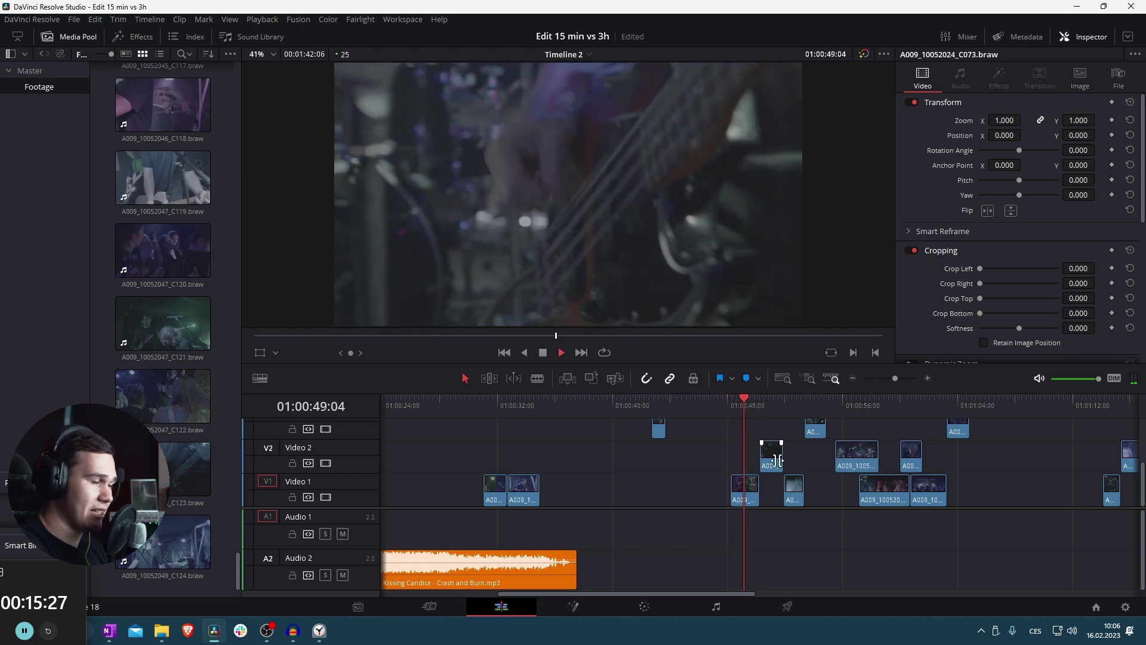
pyautogui.scroll(-2, 746, 471)
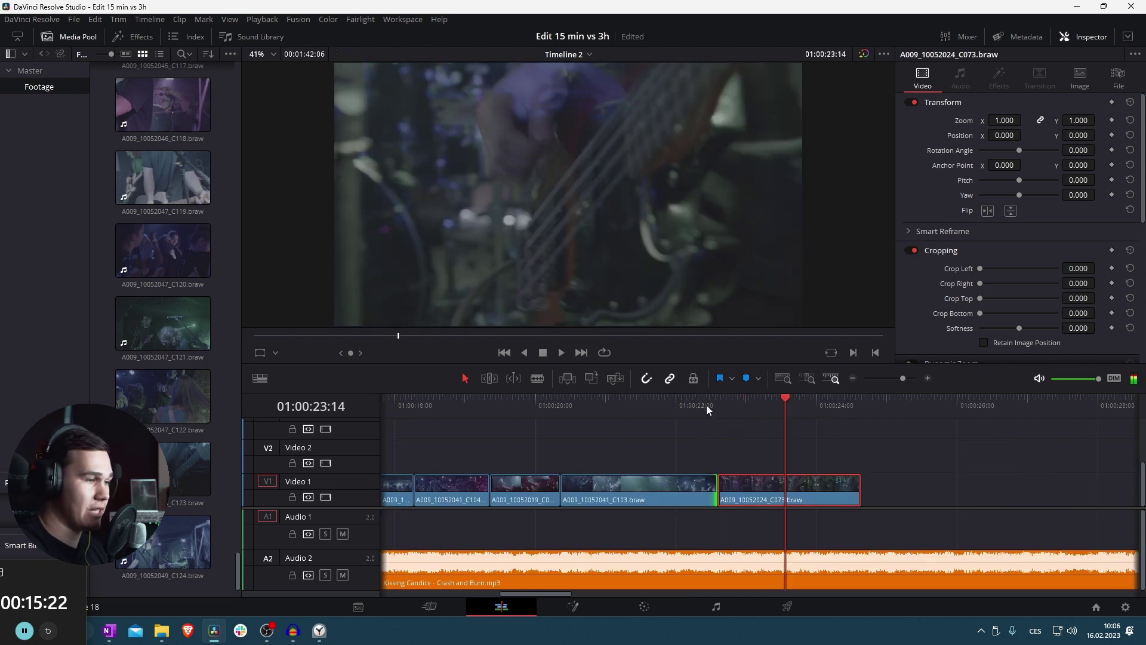
pyautogui.click(706, 402)
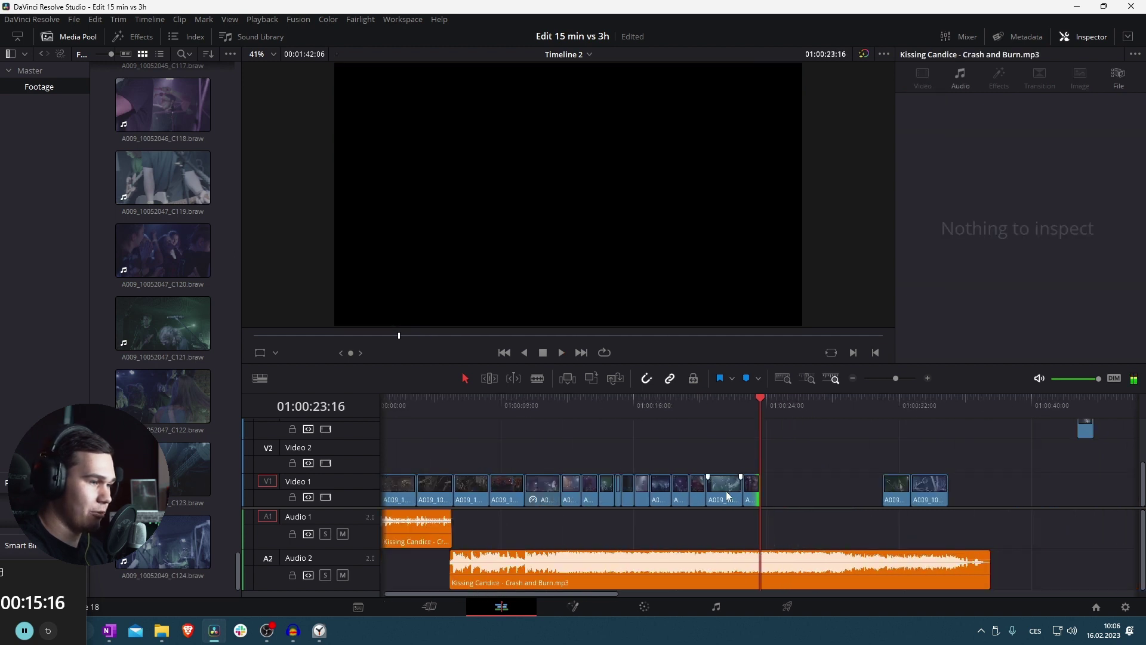
# Move the phone-light crowd clip A009_10052043_C110.braw on Video 1 so it ends with the song, and play it back
pyautogui.scroll(-2, 727, 495)
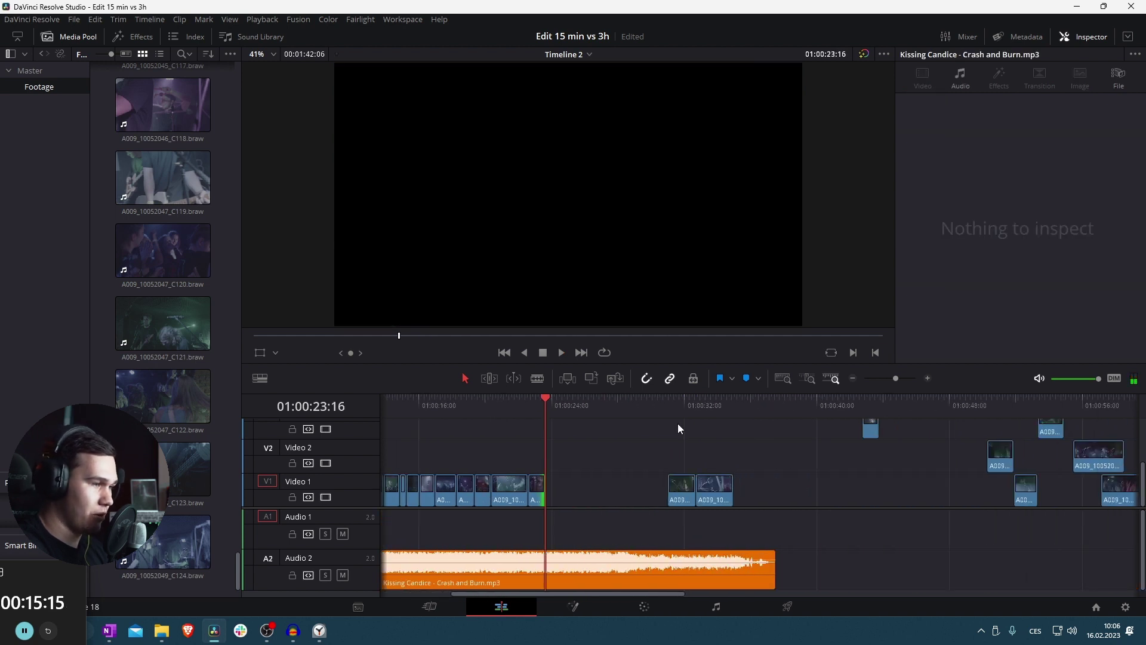
pyautogui.click(678, 406)
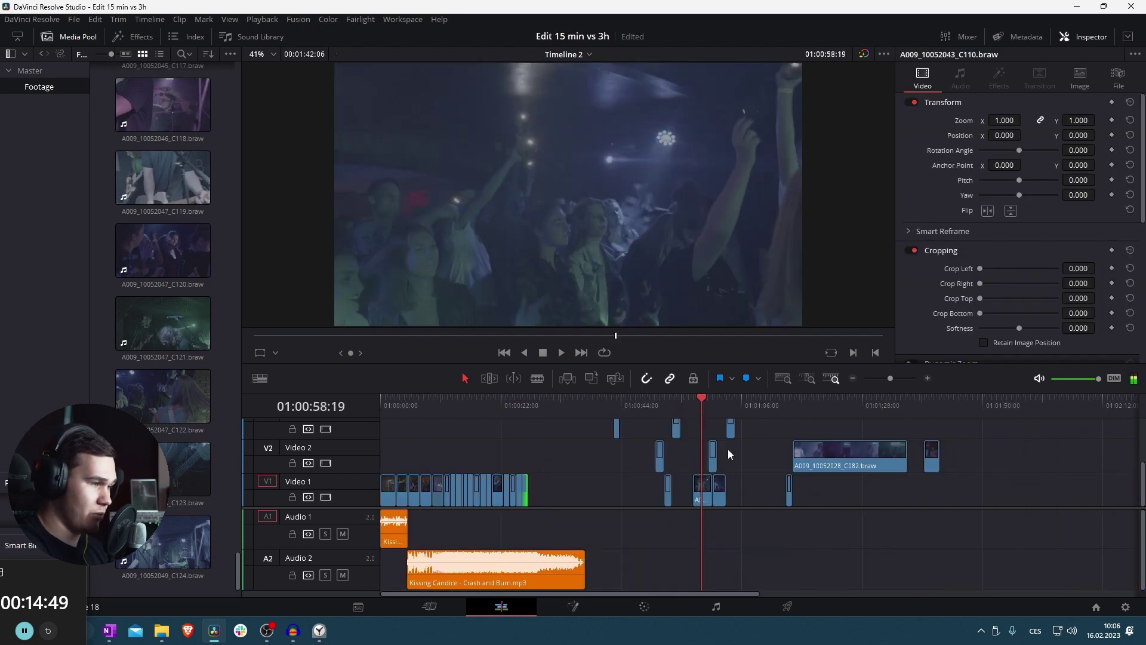
pyautogui.scroll(3, 727, 456)
pyautogui.press('space')
pyautogui.moveTo(707, 433); pyautogui.dragTo(570, 492)
pyautogui.click(555, 410)
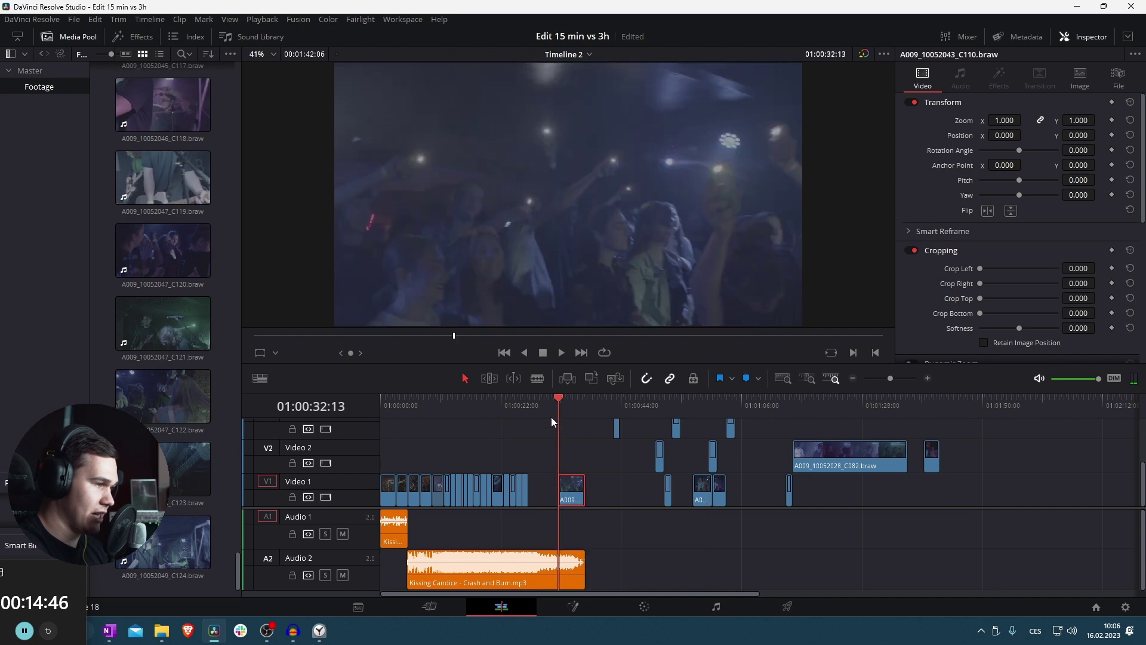
pyautogui.press('space')
pyautogui.scroll(6, 601, 492)
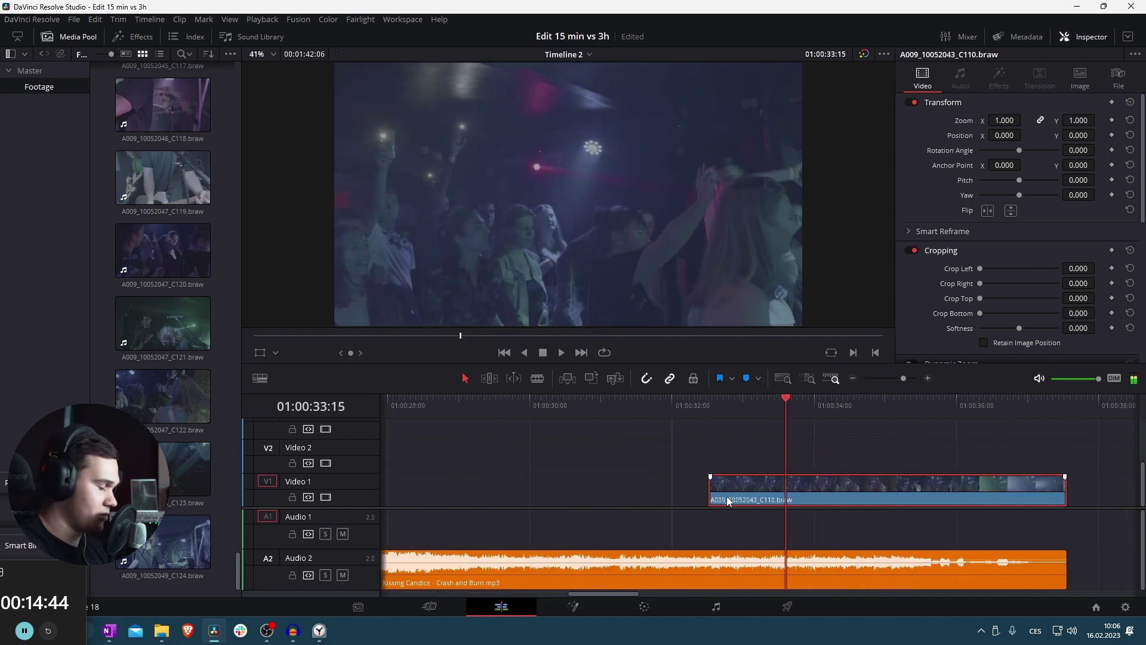
# Show the retime controls on the A009_10052043_C110.braw crowd clip and slow it to 50% speed
pyautogui.hotkey('ctrl', 'r')
pyautogui.click(894, 500)
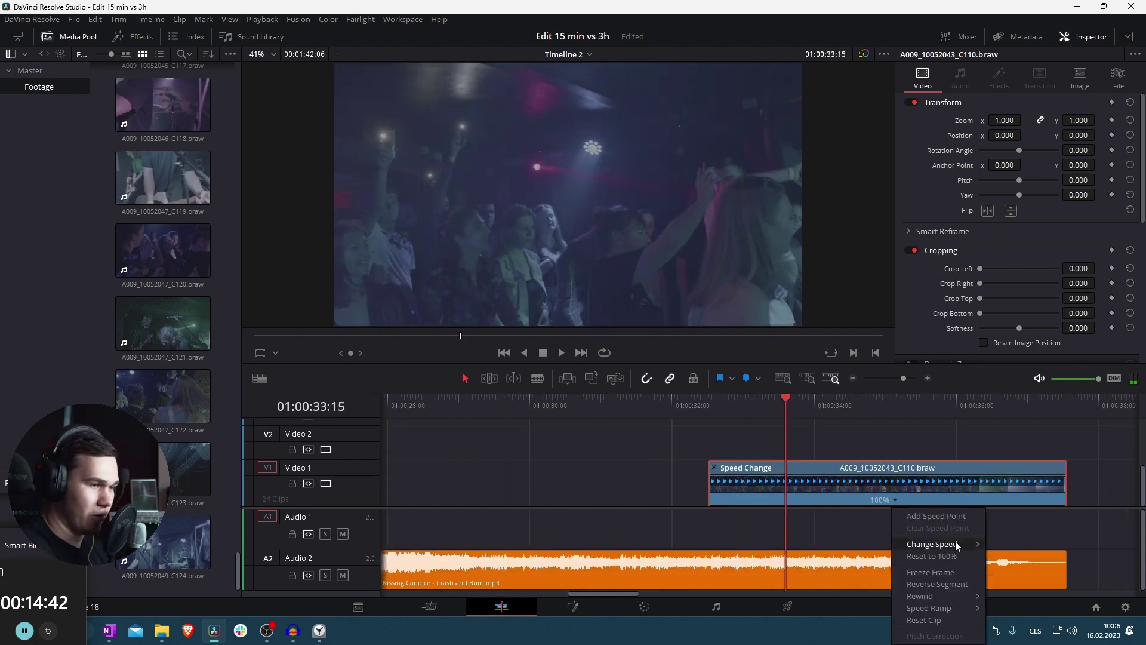
pyautogui.moveTo(964, 546)
pyautogui.click(1011, 543)
pyautogui.scroll(-5, 941, 527)
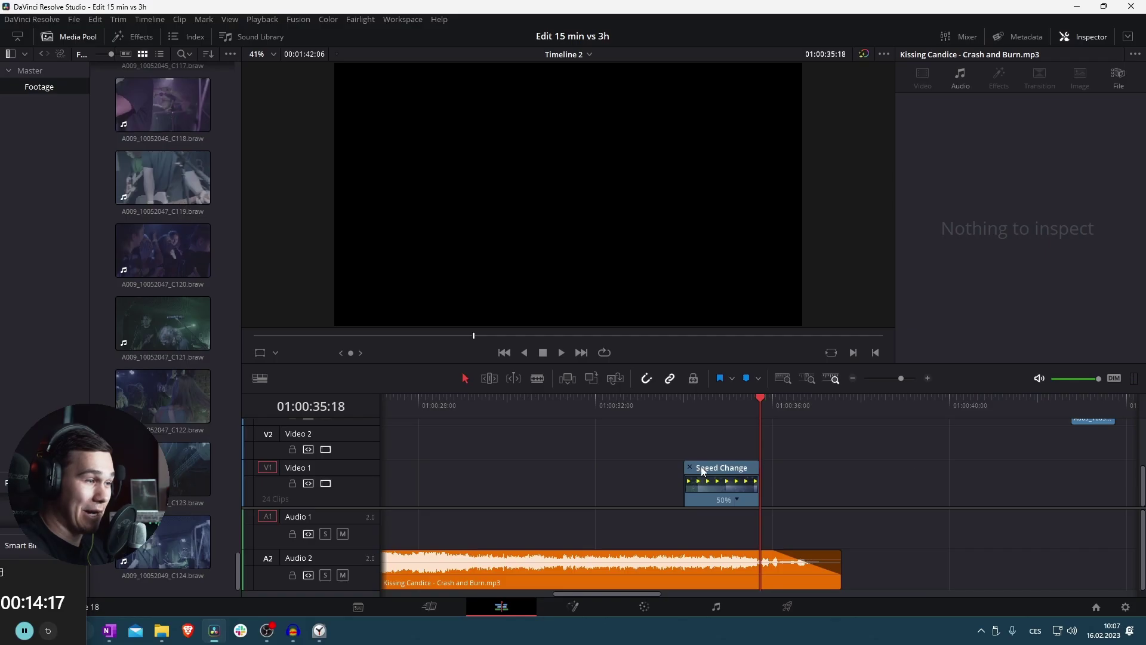
# Place the dancing crowd clip A009_10052032_C088.braw on Video 2 at 01:00:27:00, above the gap in Video 1
pyautogui.scroll(-3, 770, 491)
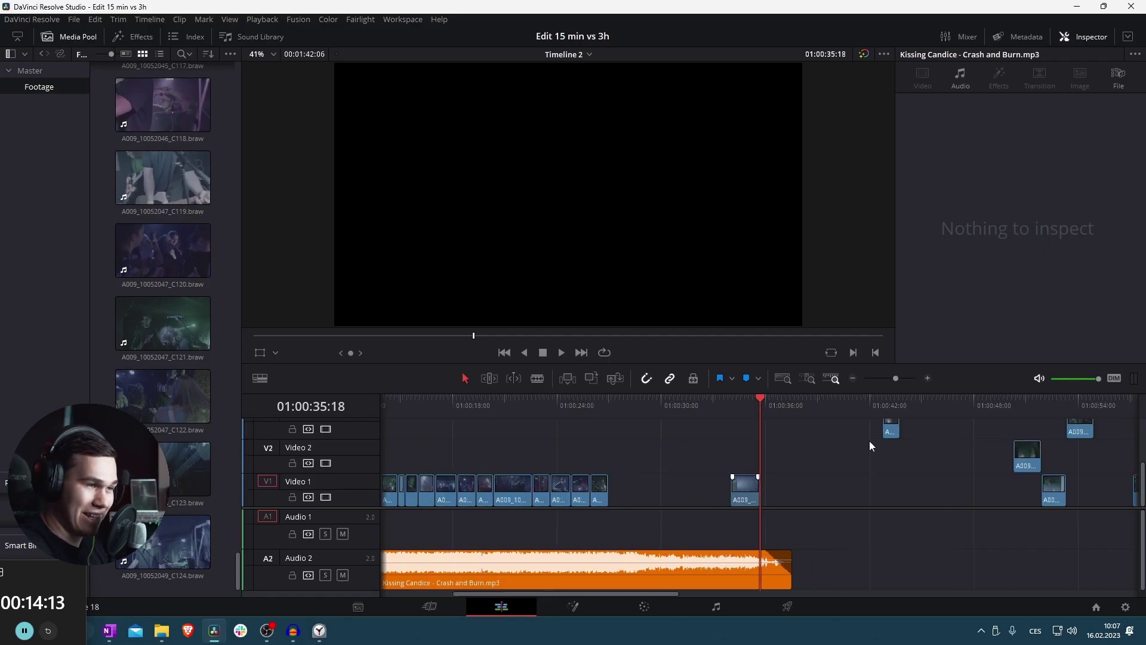
pyautogui.click(887, 406)
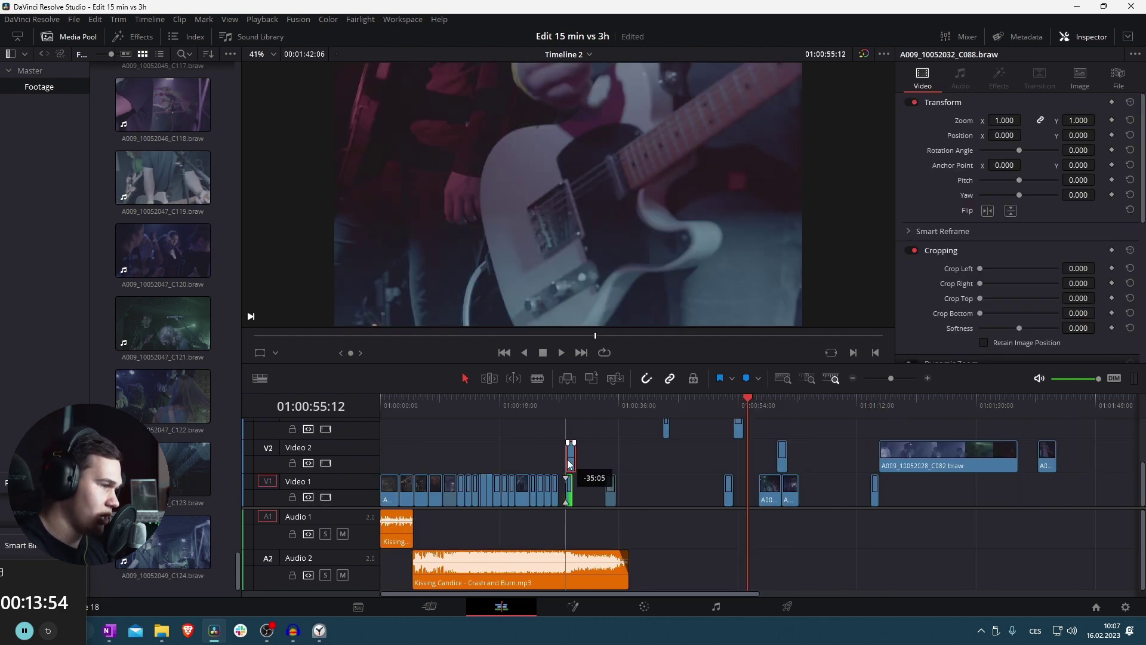
pyautogui.rightClick(561, 423)
pyautogui.click(558, 398)
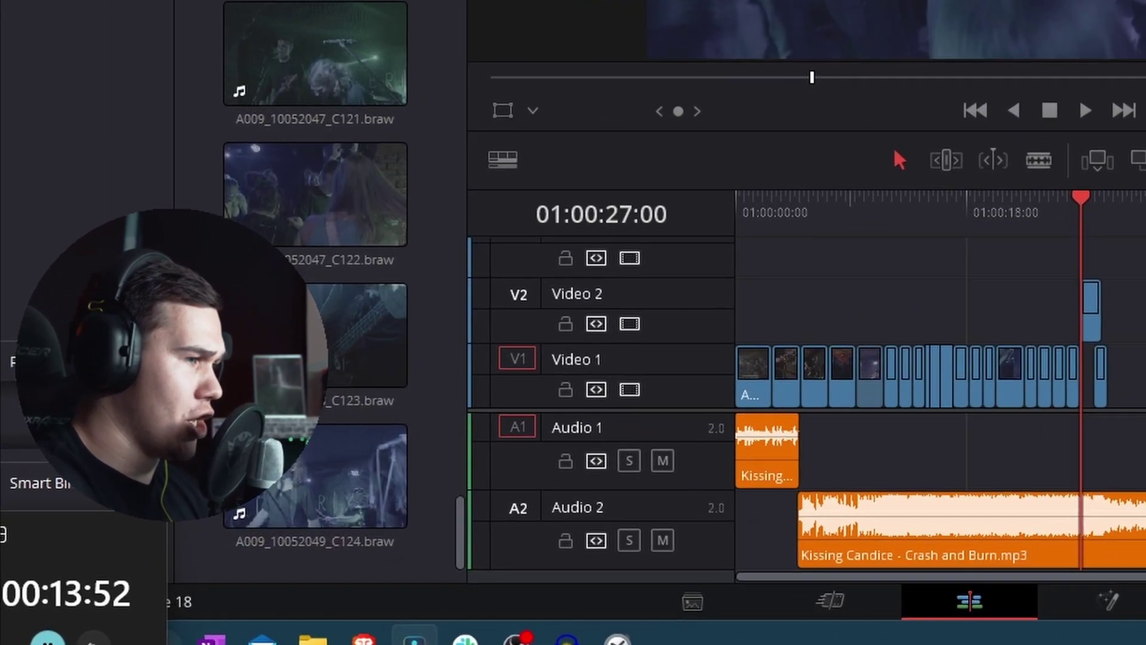
# Trim the end of the C088 crowd clip to fit the gap, drop it onto Video 1, and play the transition
pyautogui.scroll(5, 876, 453)
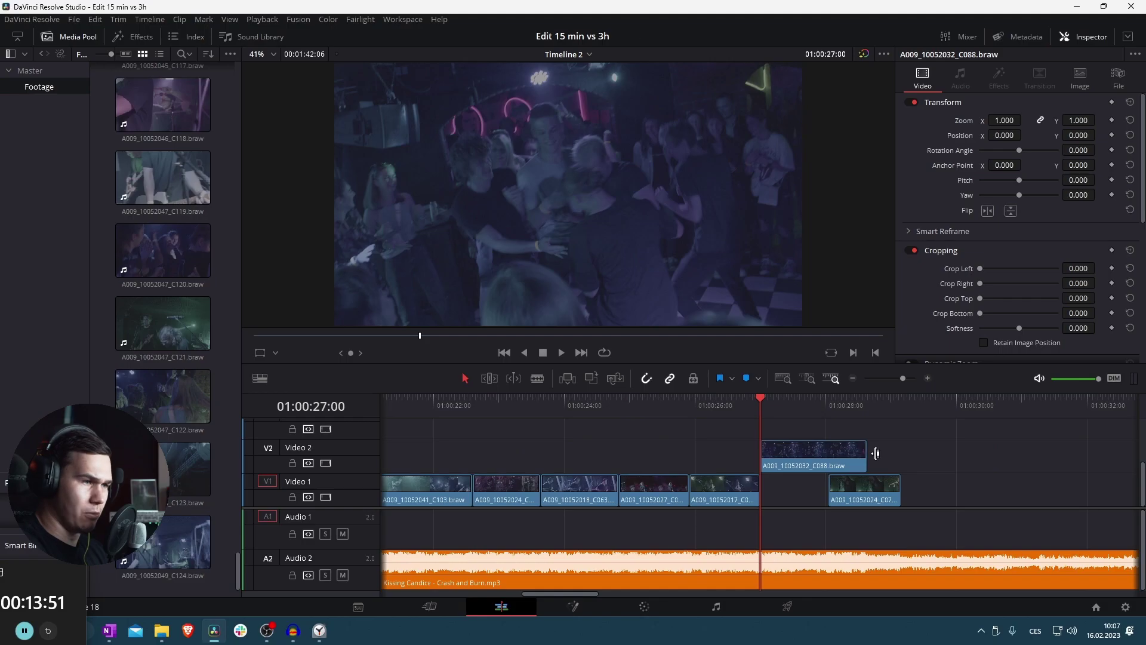
pyautogui.moveTo(875, 453); pyautogui.dragTo(837, 453)
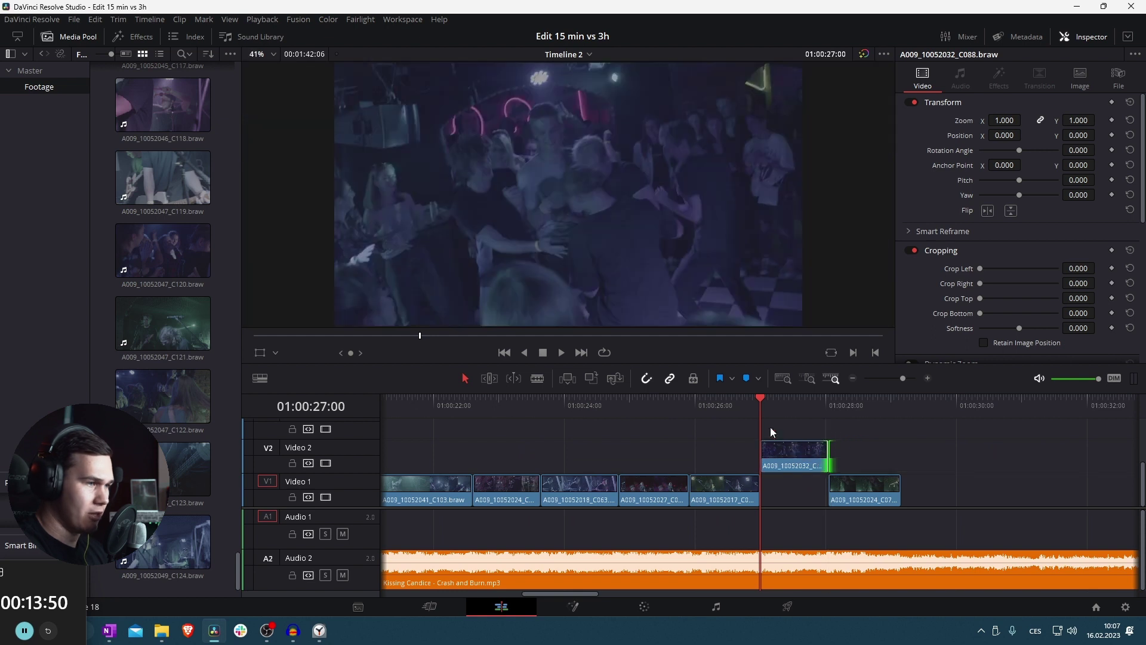
pyautogui.click(746, 405)
pyautogui.press('space')
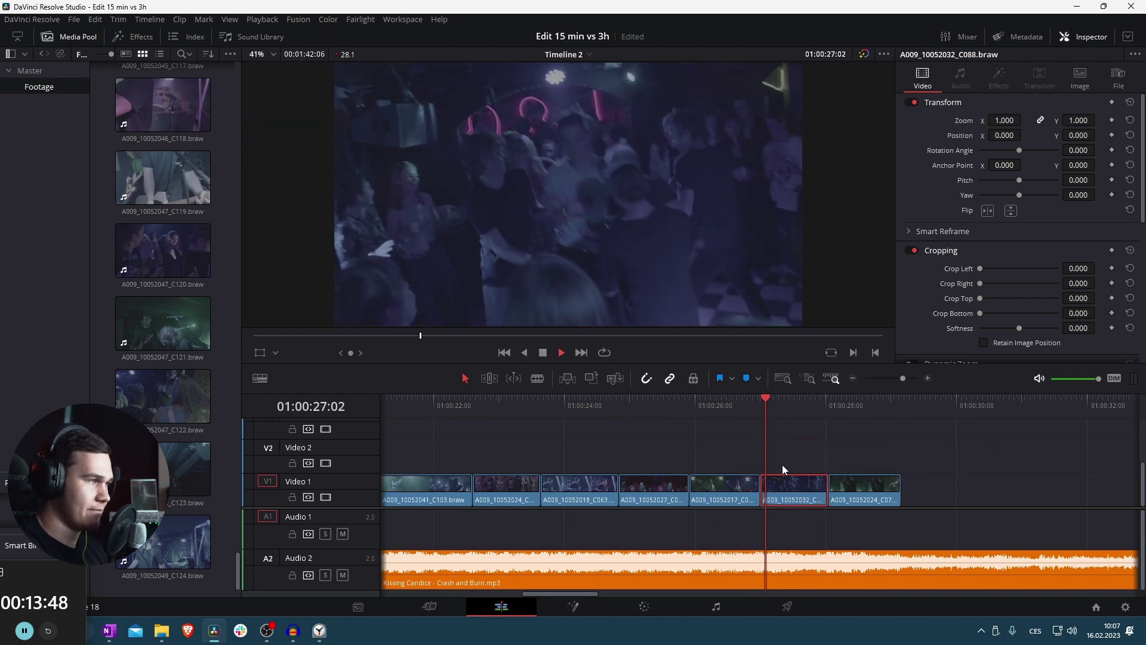
pyautogui.hscroll(2, 752, 474)
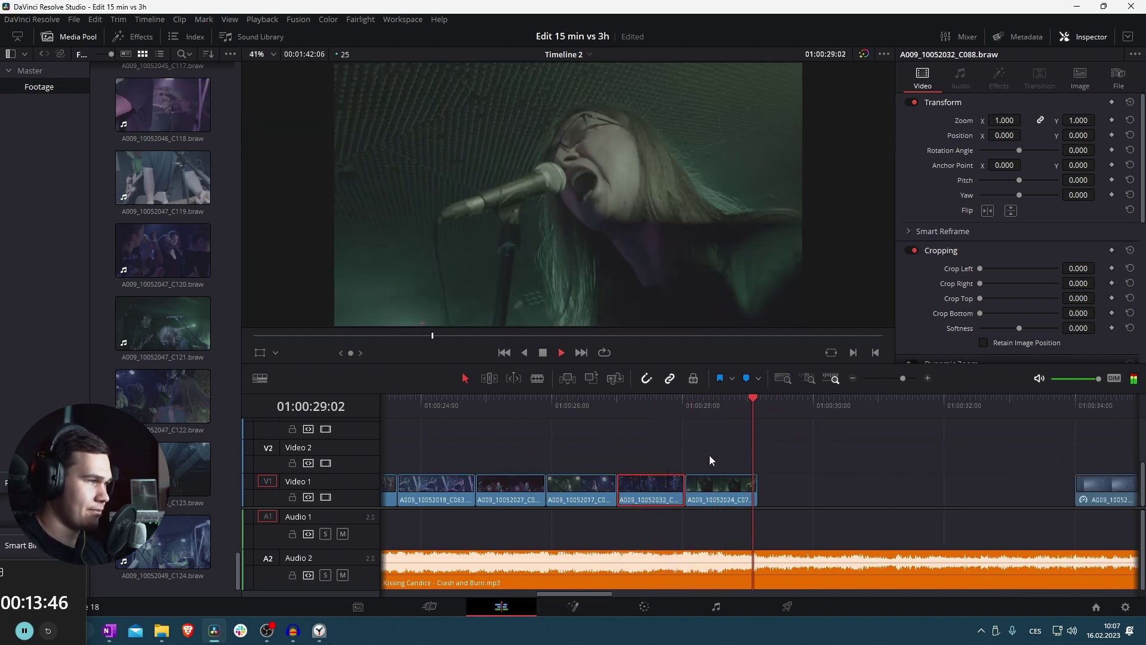
# Place the clapping crowd clip A009_10052018_C064.braw on Video 1 at 01:00:32:08, directly before the phone-light clip, and play it
pyautogui.scroll(-5, 719, 471)
pyautogui.click(817, 422)
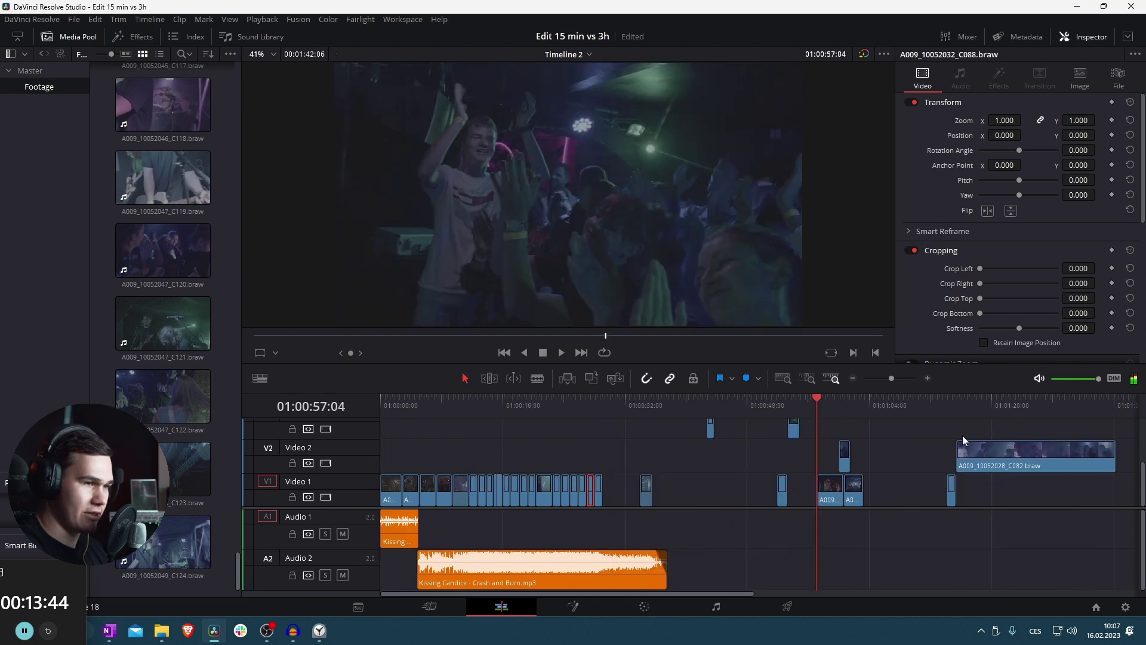
pyautogui.click(816, 407)
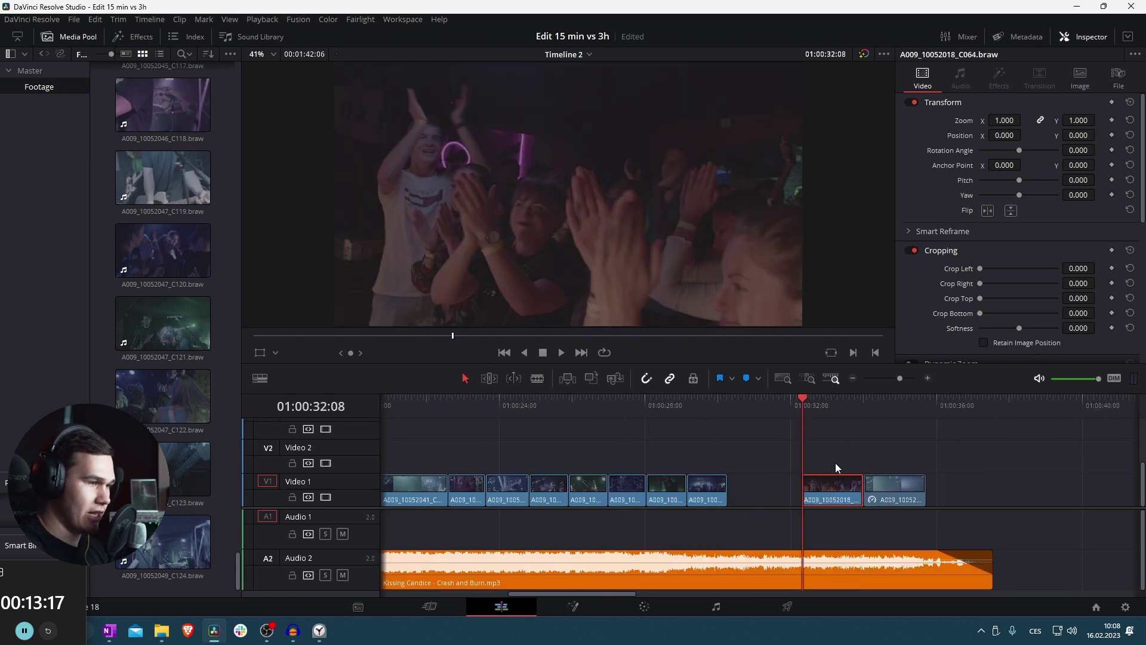
pyautogui.scroll(-2, 834, 463)
pyautogui.press('space')
pyautogui.scroll(-2, 813, 452)
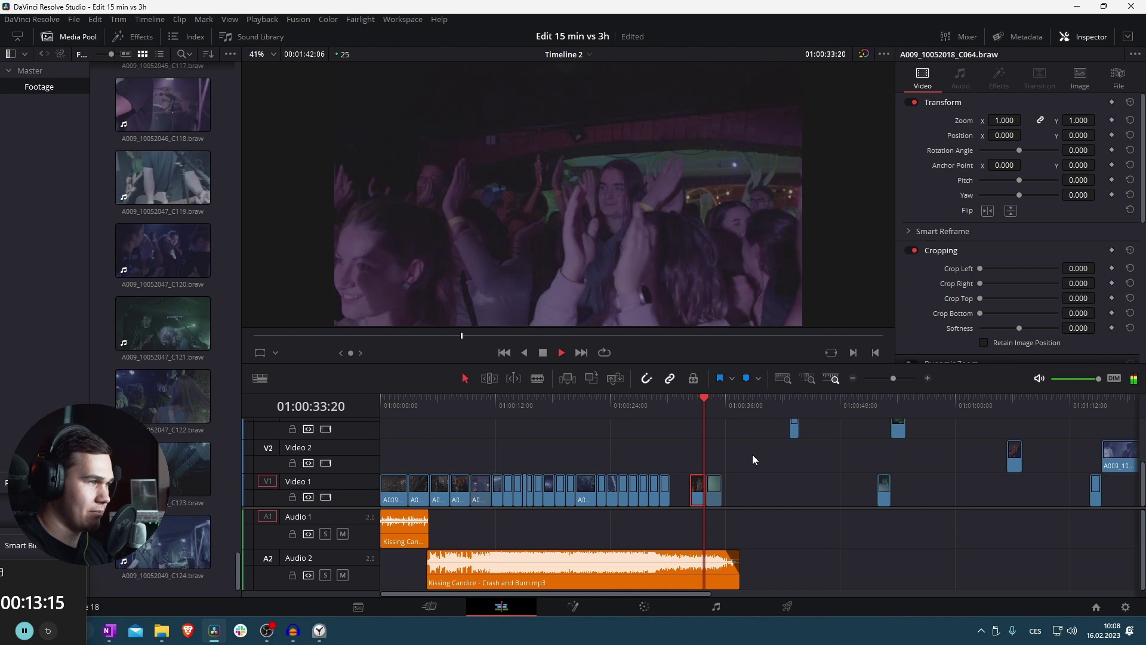
# Review the leftover shots parked beyond the end of the song for one that can fill the remaining gap
pyautogui.click(790, 406)
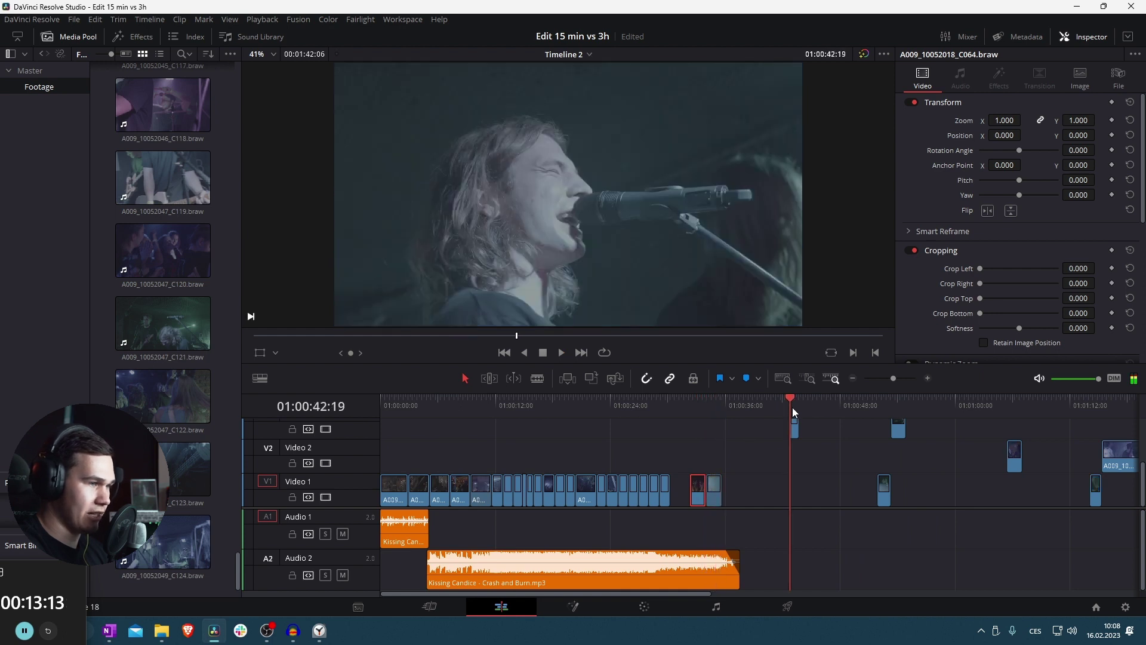
pyautogui.scroll(2, 798, 427)
pyautogui.moveTo(892, 408); pyautogui.dragTo(913, 410)
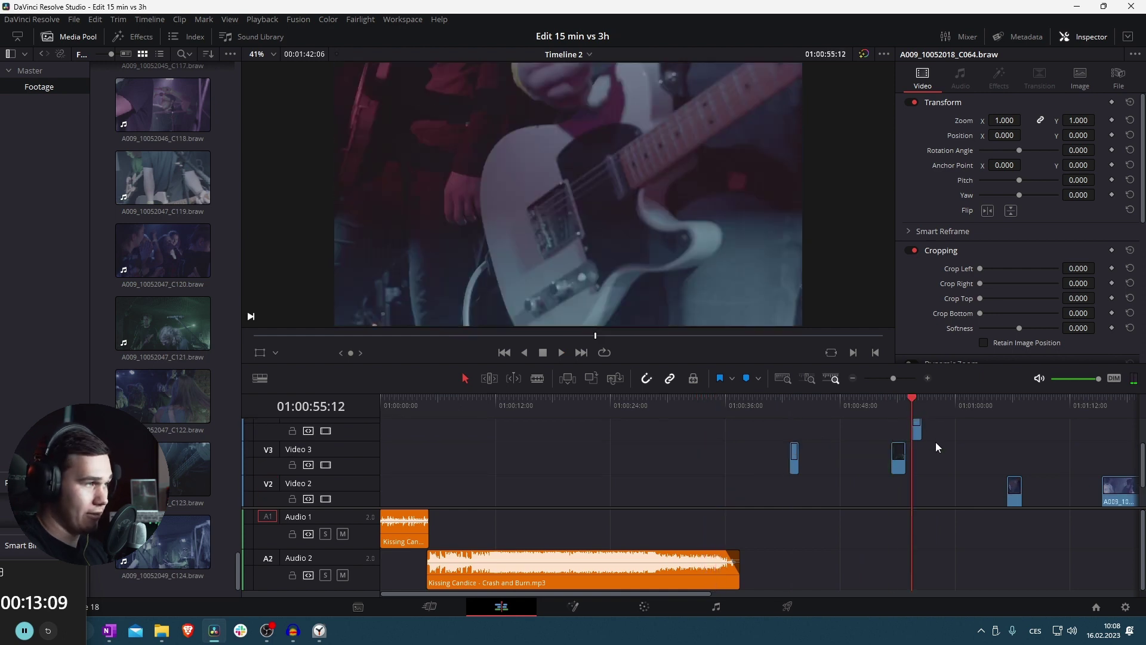
pyautogui.scroll(-2, 923, 444)
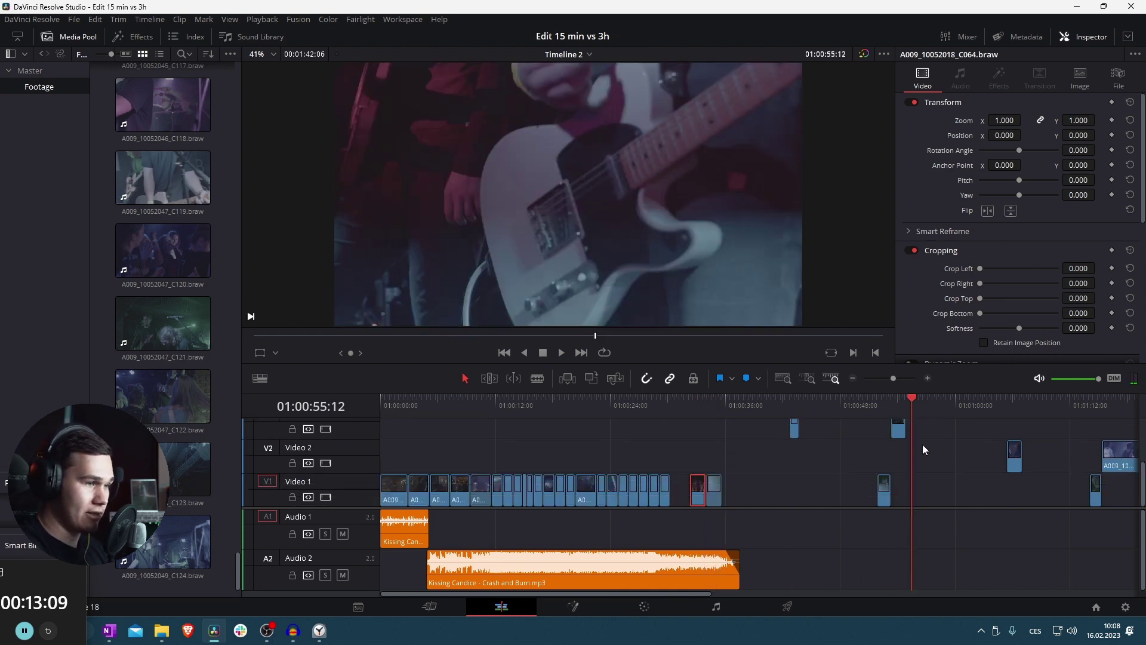
pyautogui.click(876, 409)
pyautogui.press('space')
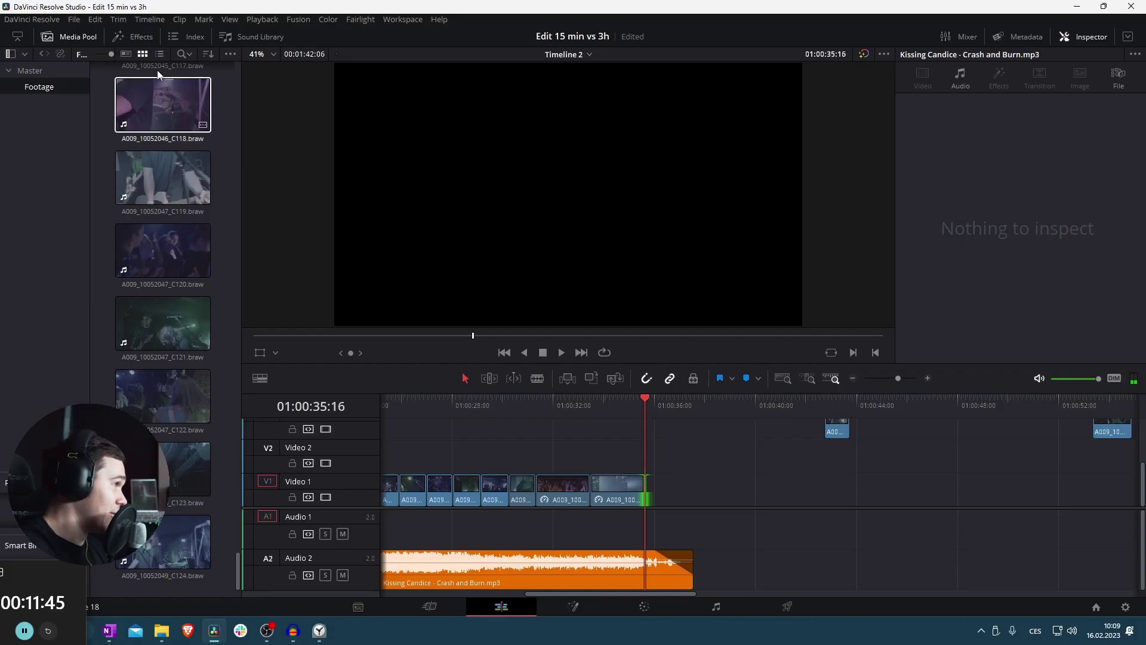
# Add a basic Text title on Video 2 at 01:00:35:16, where the last crowd clip ends, and play it
pyautogui.click(138, 40)
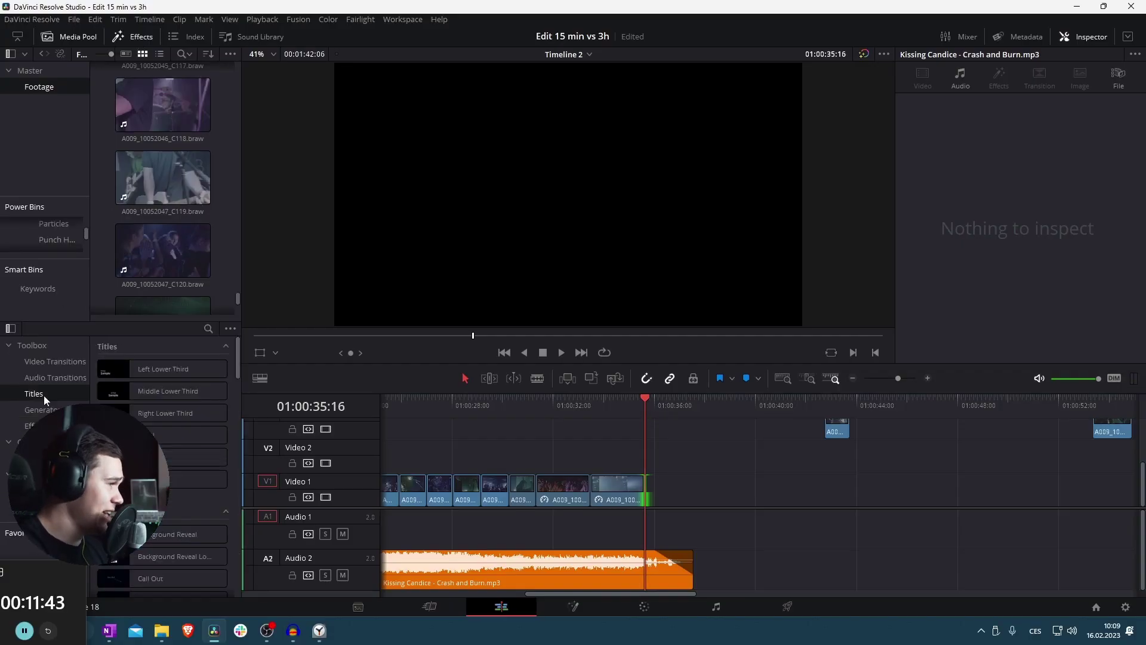
pyautogui.moveTo(194, 456); pyautogui.dragTo(713, 452)
pyautogui.press('space')
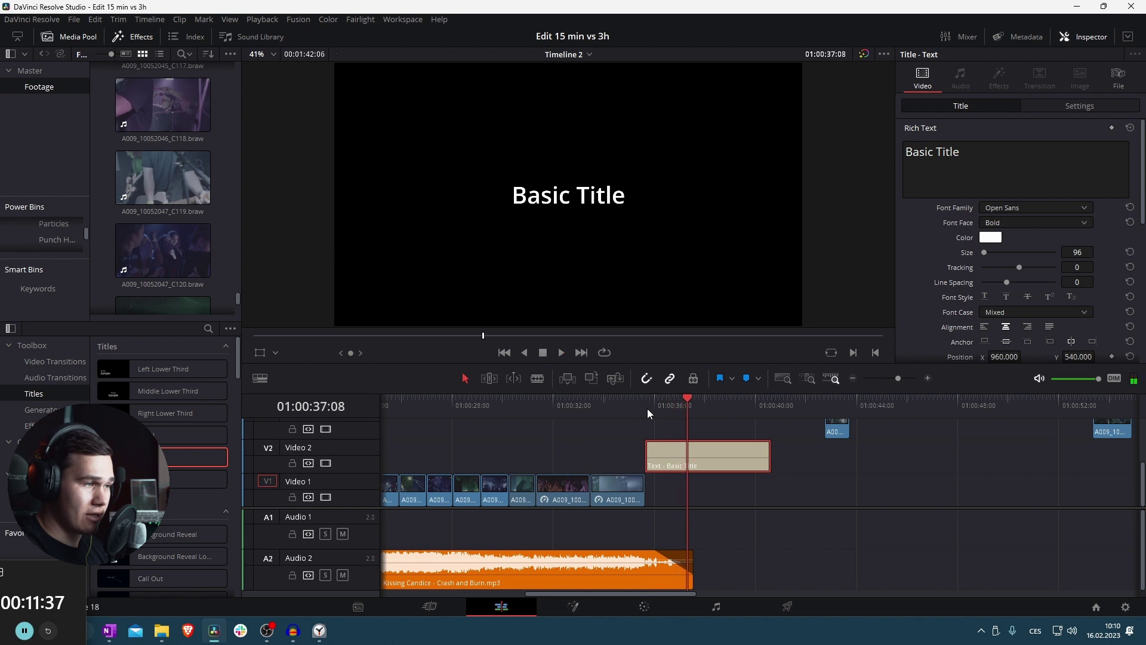
pyautogui.press('space')
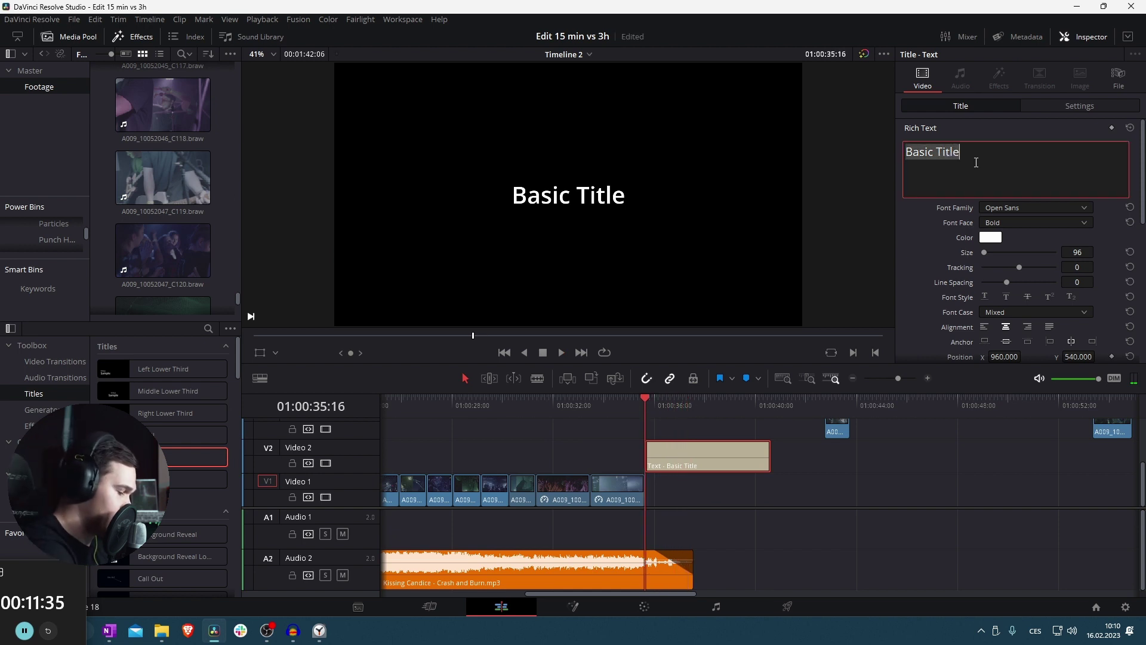
# Replace the title's text with "This" and set its font family to Onyx
pyautogui.click(1022, 207)
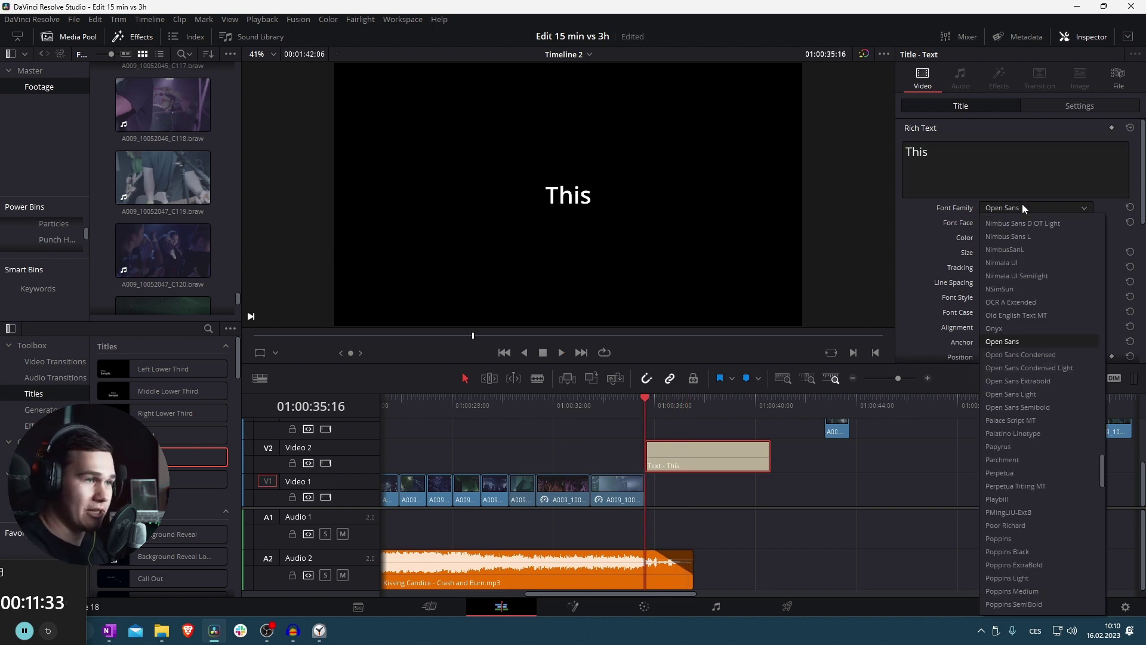
pyautogui.press('Up')
pyautogui.press('Return')
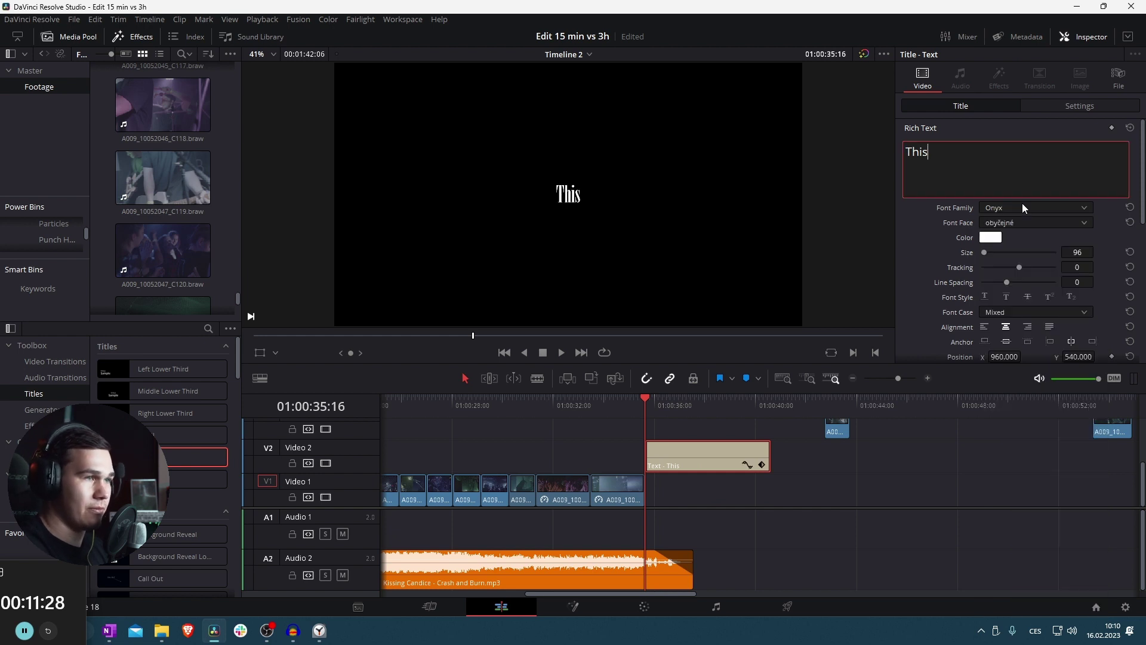
pyautogui.scroll(3, 648, 399)
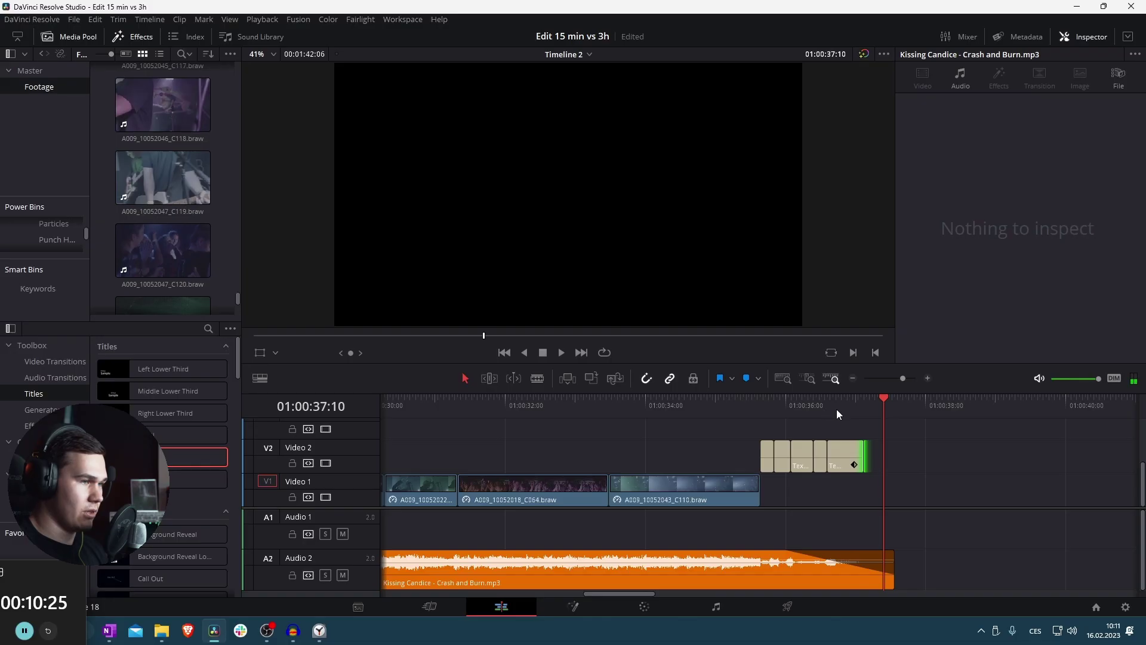
# Move all the short word titles from Video 2 down to Video 1, directly after the last crowd clip
pyautogui.click(882, 400)
pyautogui.hotkey('ctrl', '-')
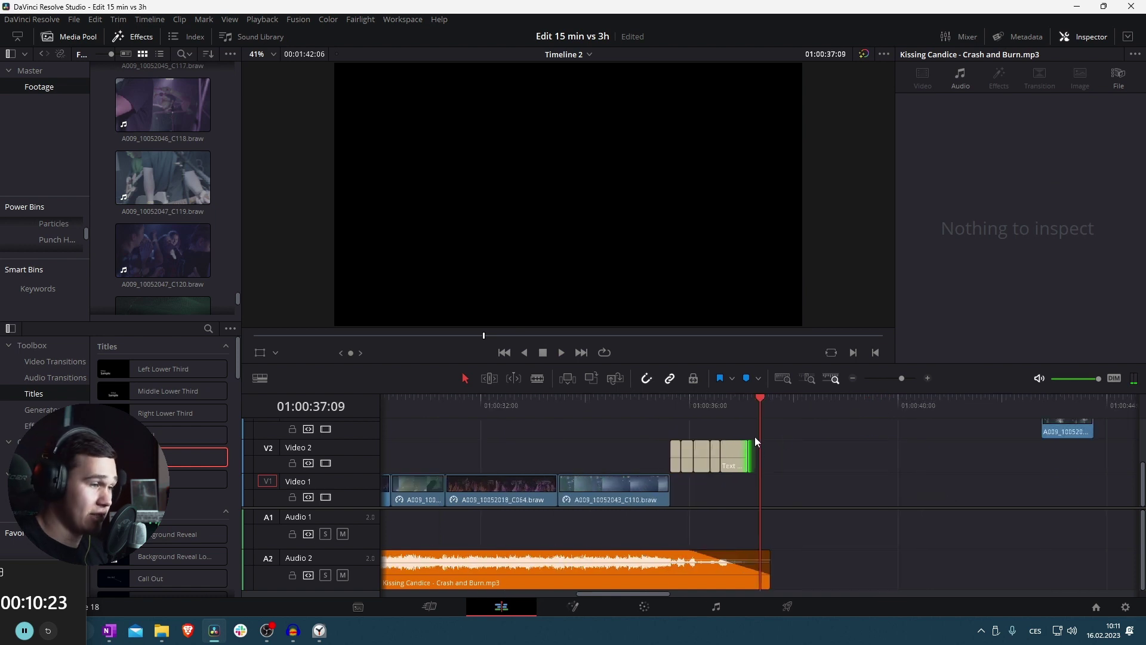
pyautogui.moveTo(658, 464); pyautogui.dragTo(677, 485)
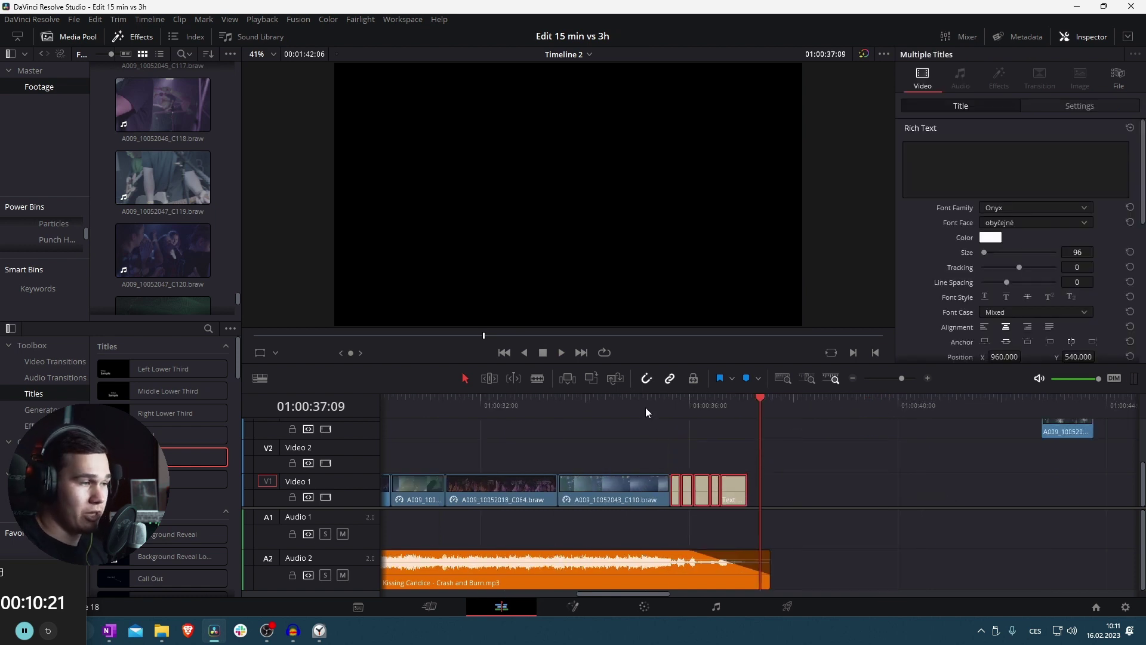
# Play the closing title sequence from 01:00:35:16 against the end of the song
pyautogui.click(528, 401)
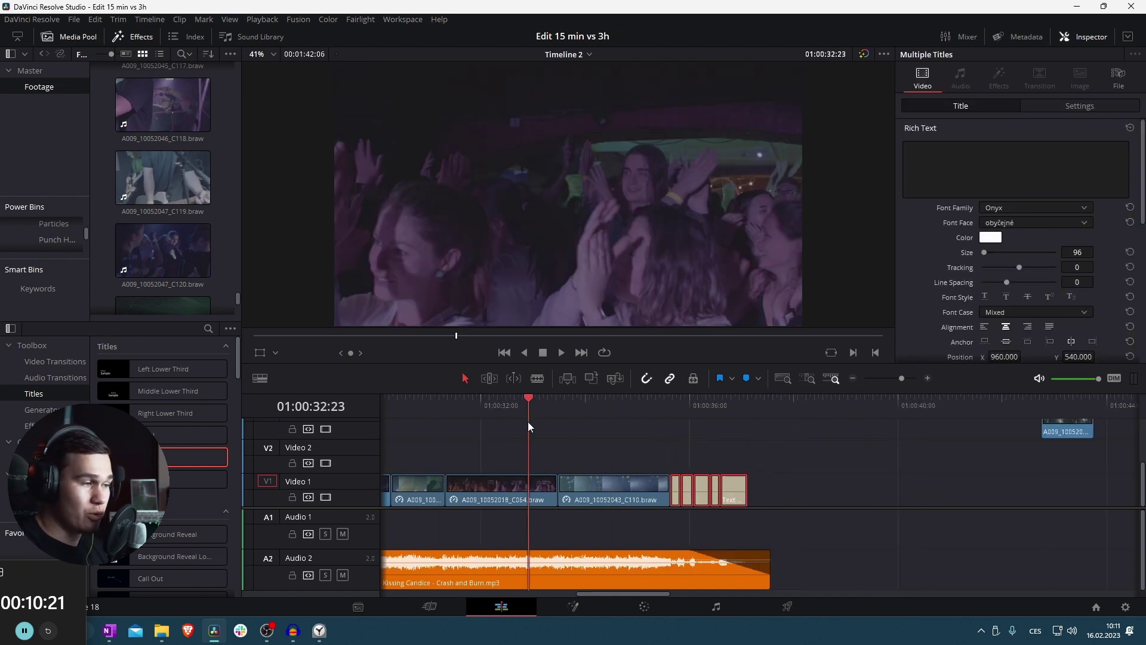
pyautogui.click(566, 561)
pyautogui.moveTo(560, 400); pyautogui.dragTo(671, 427)
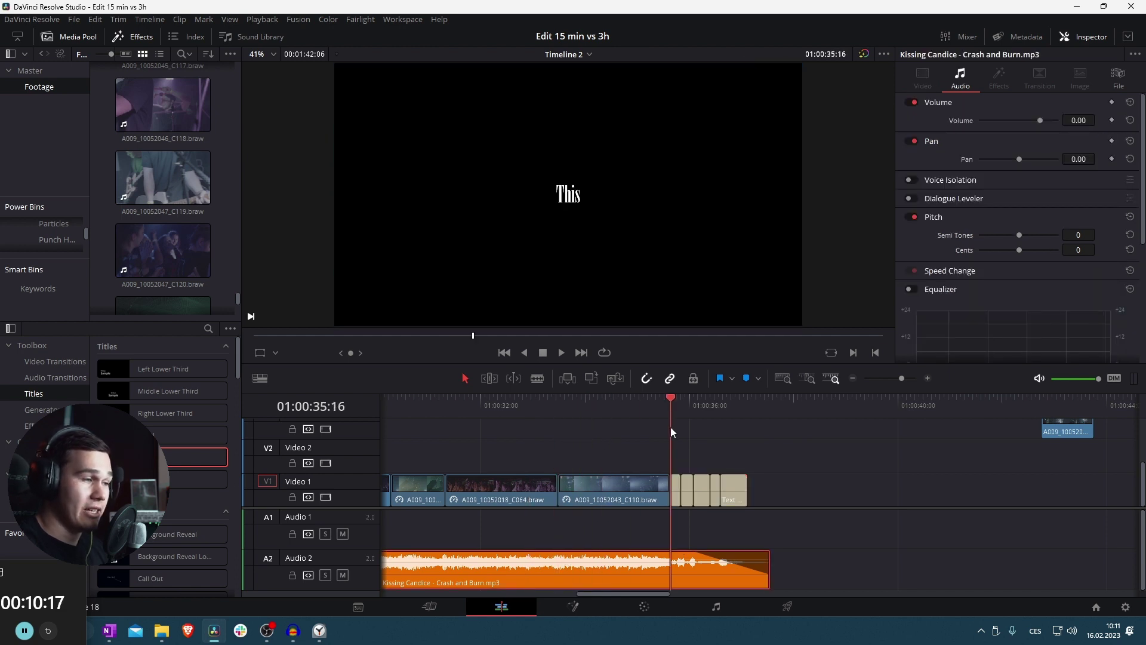
pyautogui.press('space')
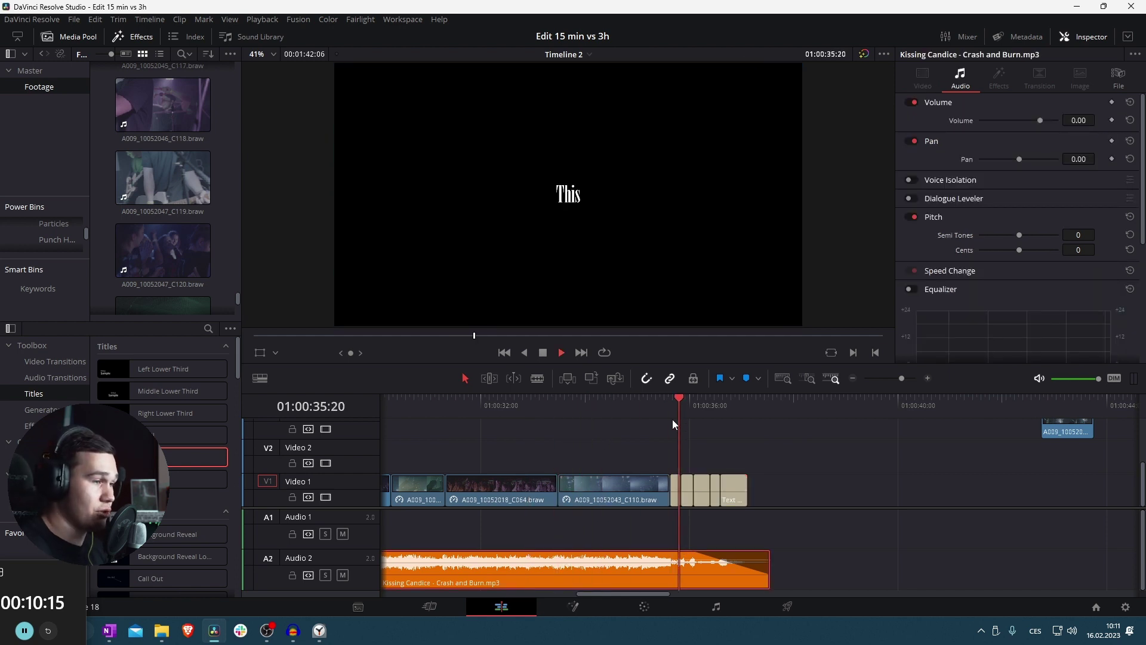
pyautogui.hotkey('ctrl', '-')
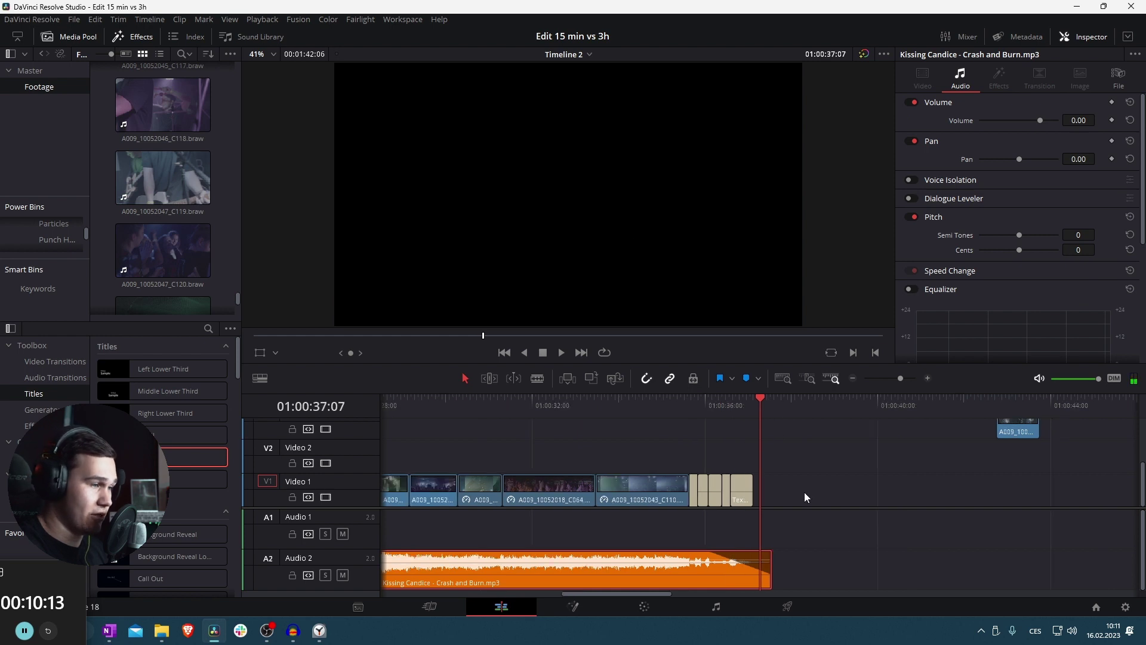
pyautogui.hscroll(-3, 739, 465)
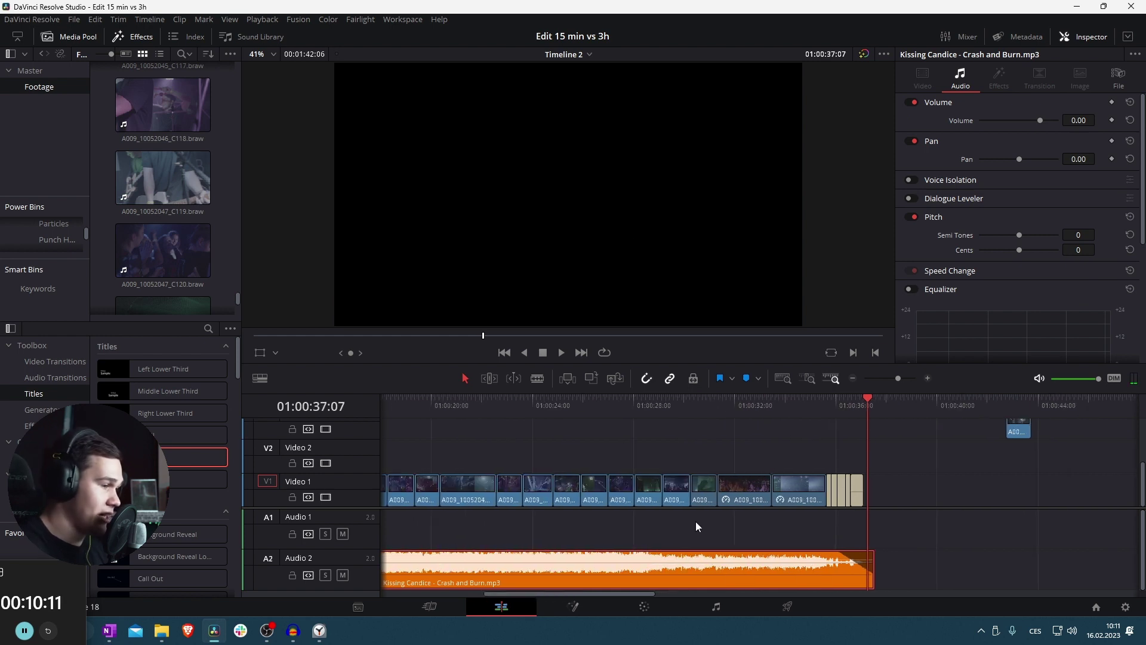
# Switch to color grading and pull in the white and black points of clip 01's custom curve for more contrast
pyautogui.click(646, 614)
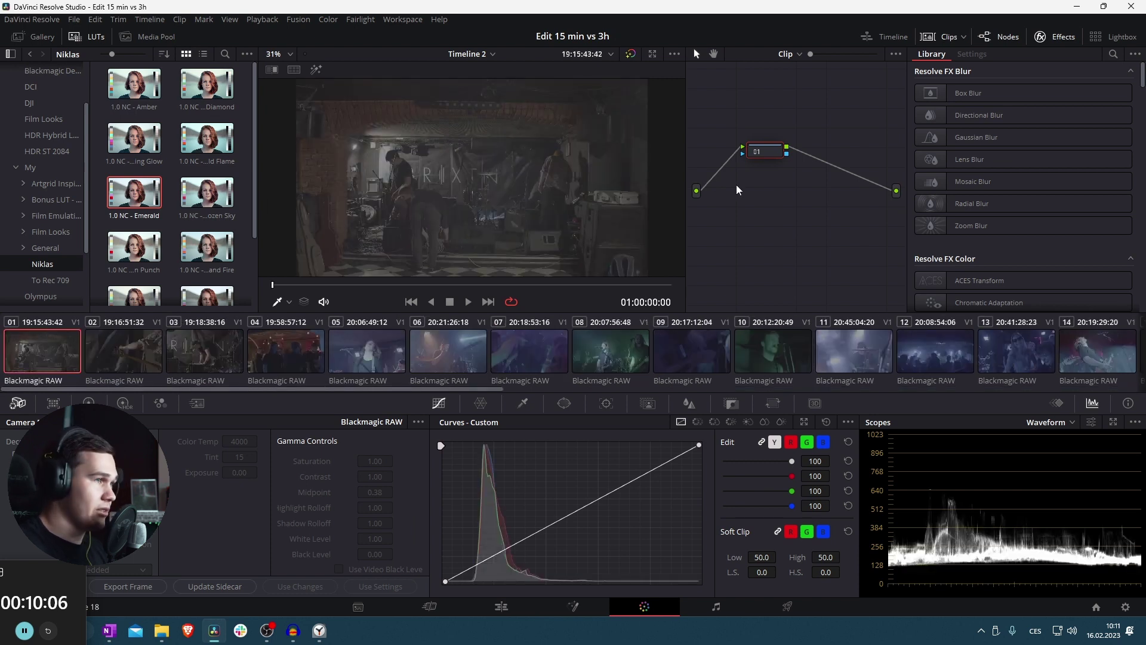
pyautogui.moveTo(697, 445); pyautogui.dragTo(610, 447)
pyautogui.moveTo(446, 581); pyautogui.dragTo(484, 573)
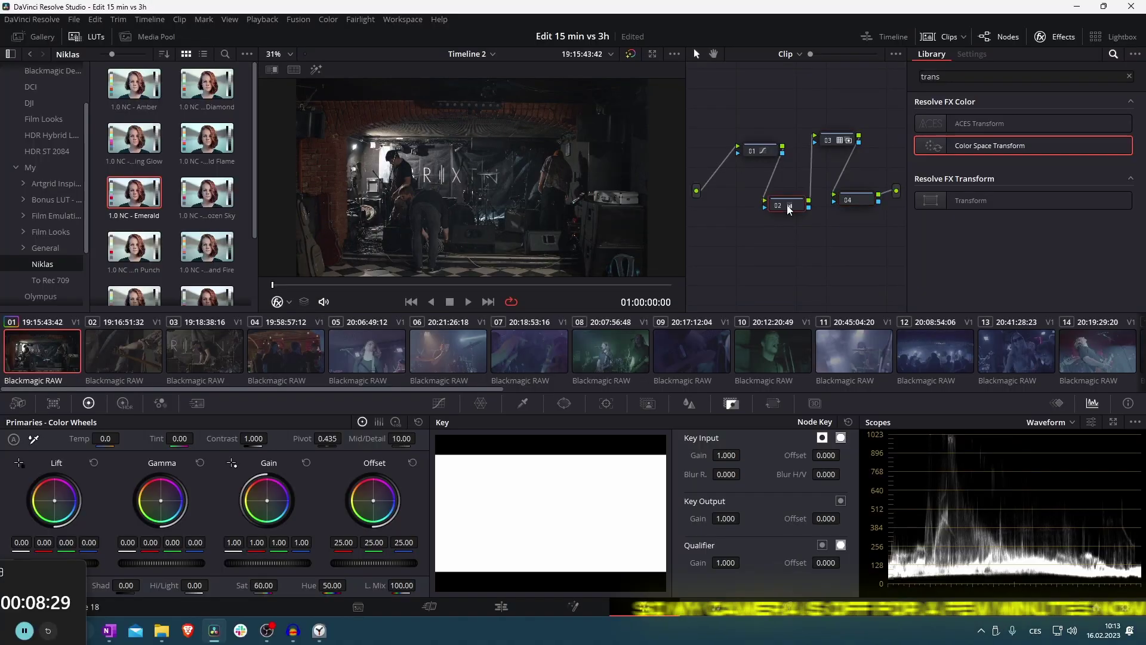
# Set the saturation of clip 01's last node to 0 and apply the black-and-white grade to clips 02 and 03
pyautogui.moveTo(859, 179); pyautogui.dragTo(869, 212)
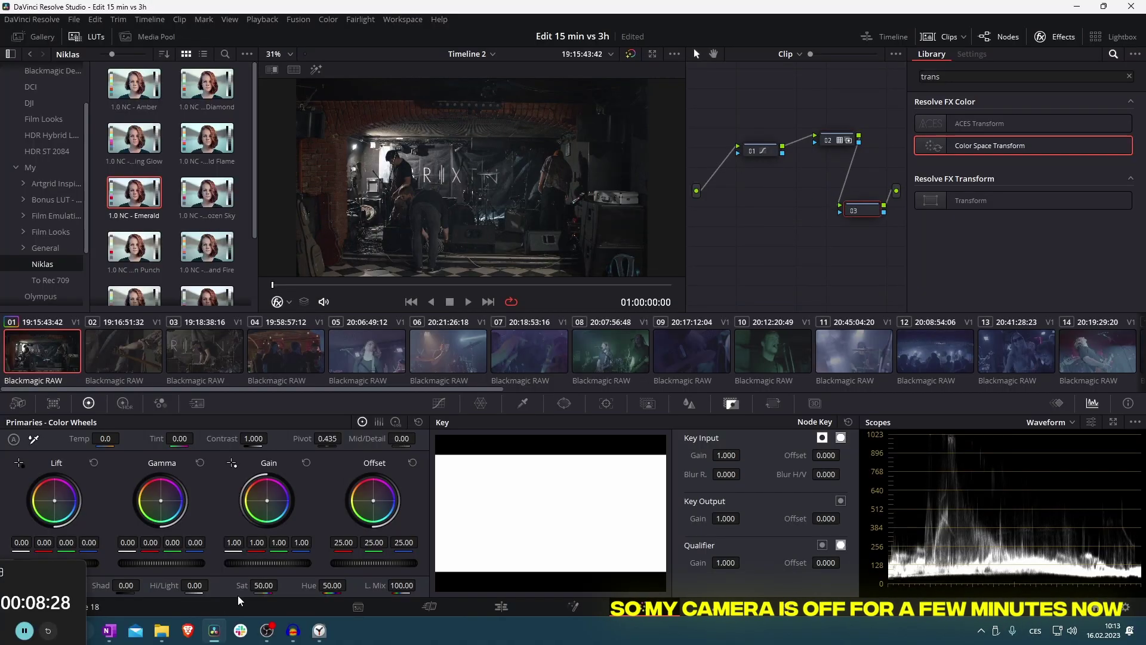
pyautogui.moveTo(281, 585); pyautogui.dragTo(222, 585)
pyautogui.press('space')
pyautogui.press('space')
pyautogui.click(137, 358)
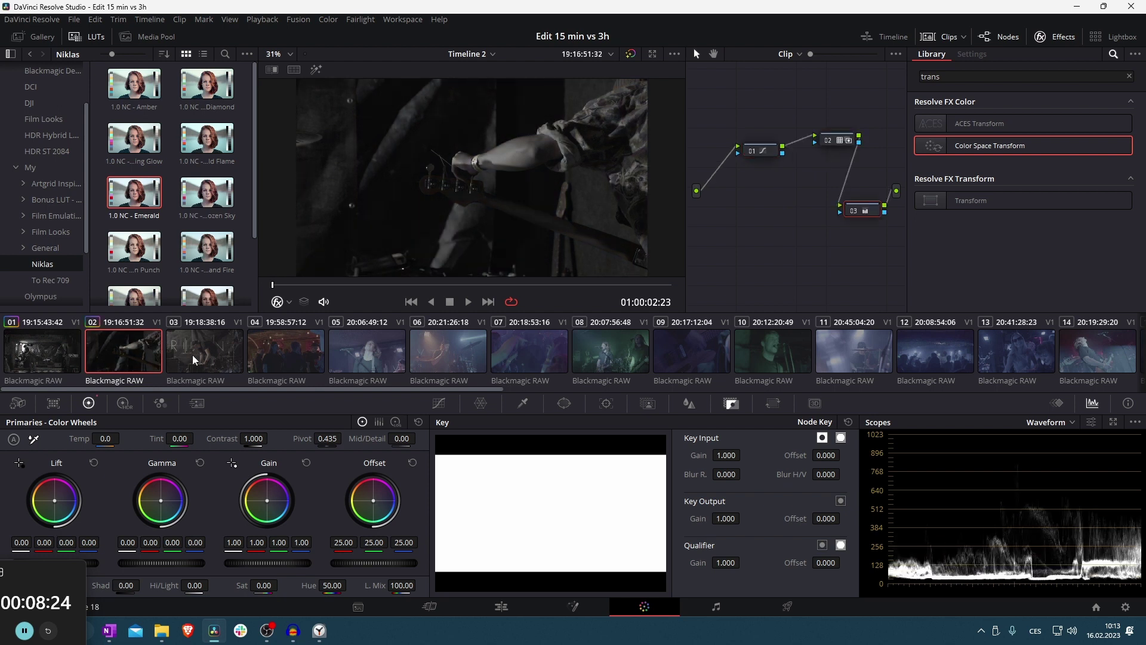
pyautogui.click(179, 360)
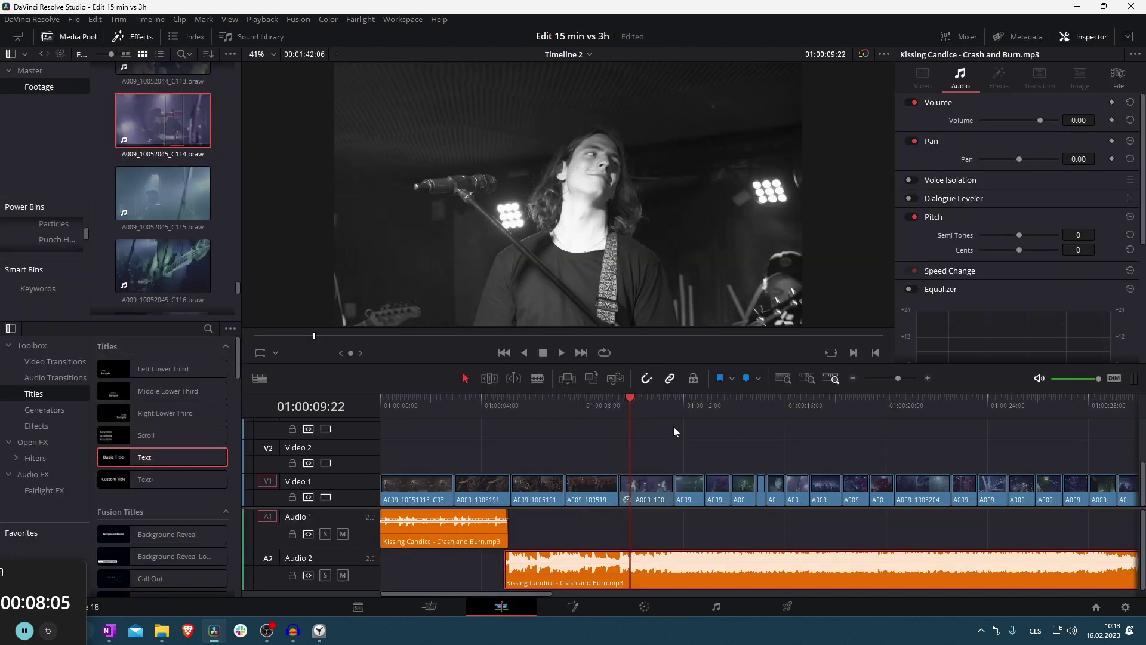
# Play the cut to the drummer around 01:00:11:16 and open the clip A009_10052021_C067.braw for color grading
pyautogui.click(675, 403)
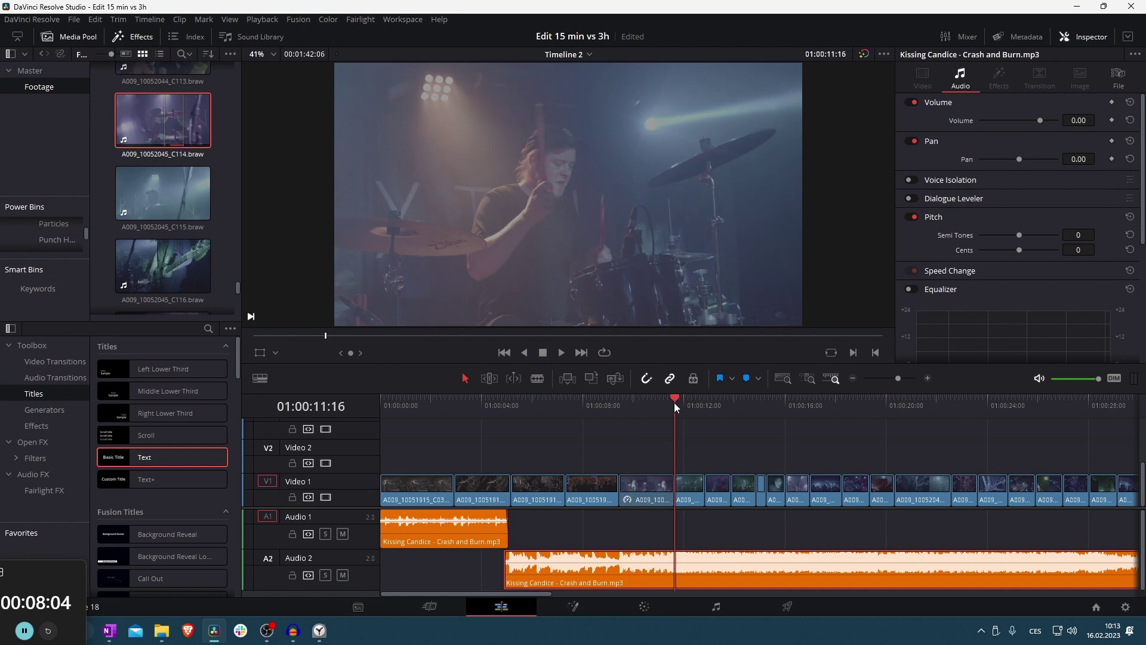
pyautogui.press('space')
pyautogui.click(661, 405)
pyautogui.press('space')
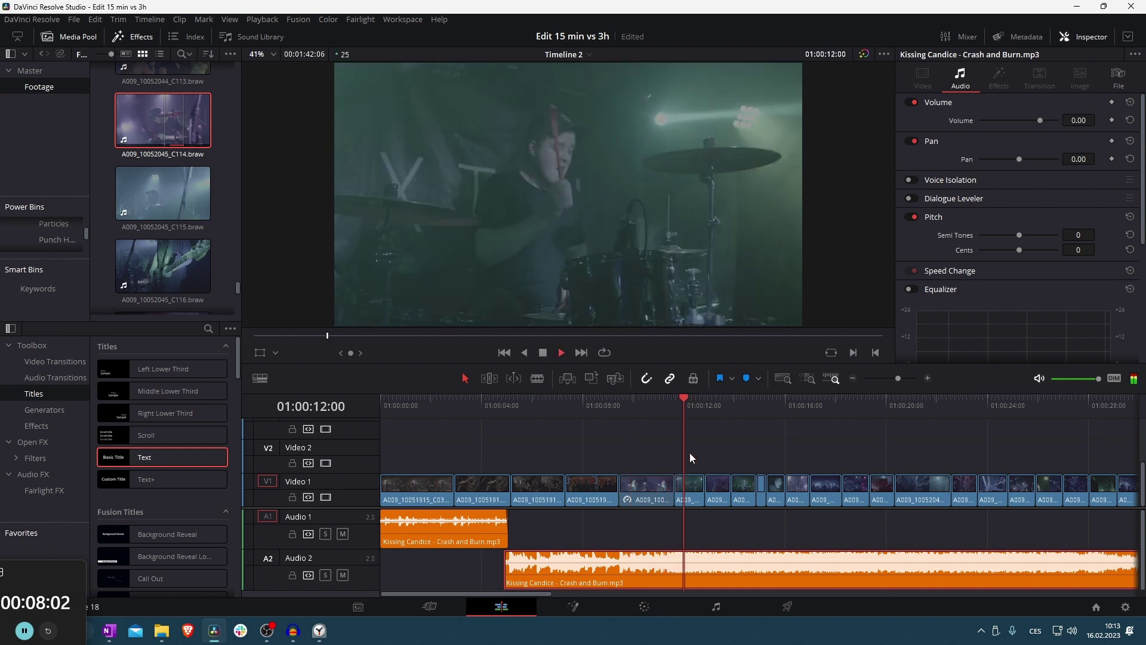
pyautogui.click(692, 486)
pyautogui.click(644, 607)
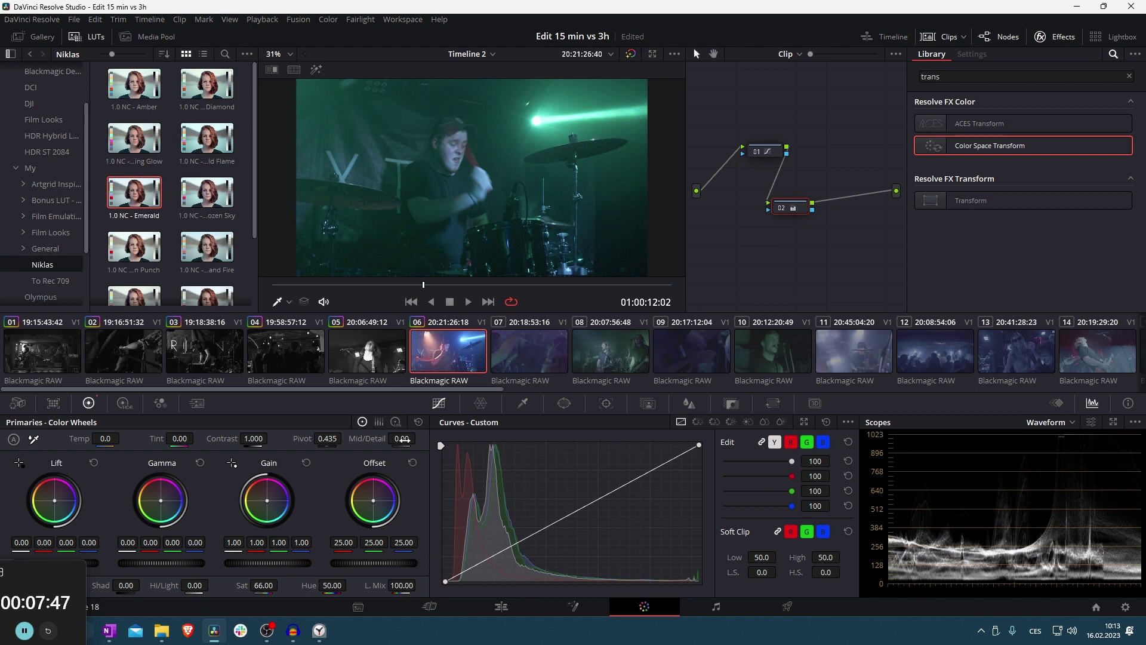
# Add a third serial node to the drummer clip, apply the 1.0 NC - Emerald LUT to it, and show its key settings
pyautogui.hotkey('alt', 's')
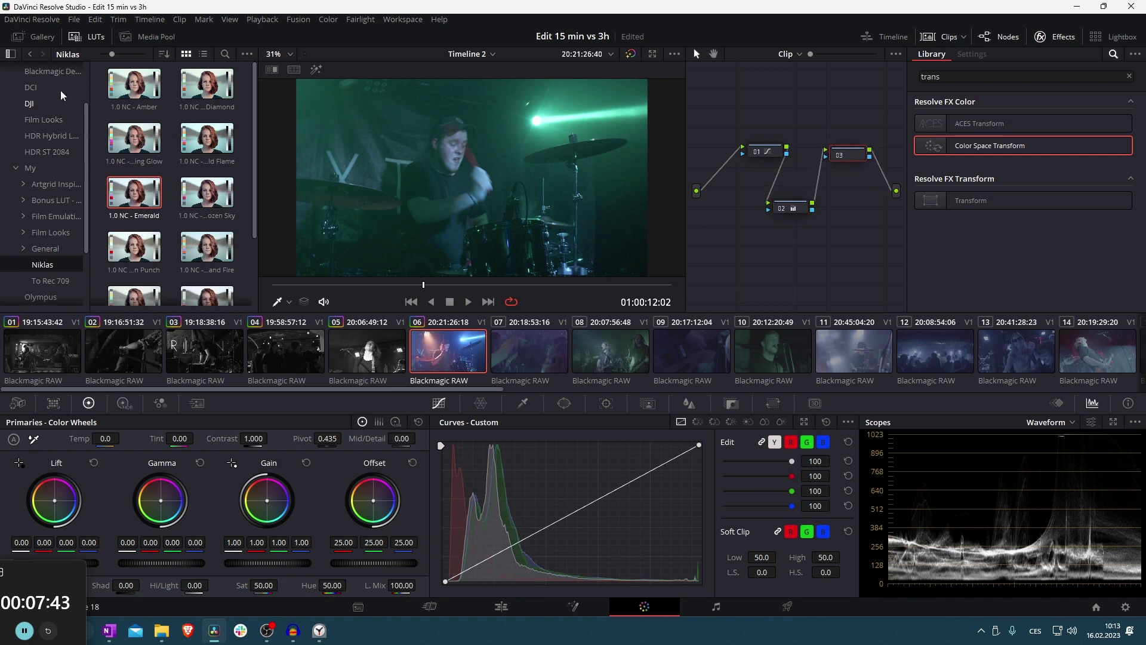
pyautogui.doubleClick(148, 180)
pyautogui.click(734, 404)
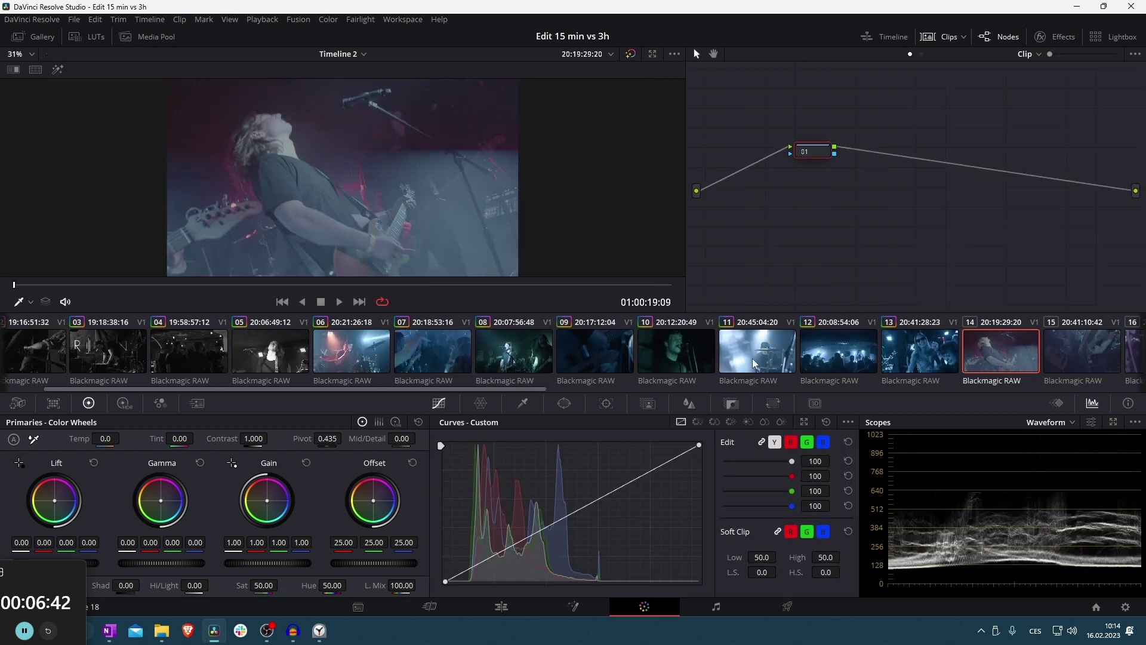
# Copy the grade of clip 06 to guitarist clip 14, play it, toggle its LUT node, and select its curve node
pyautogui.click(733, 360)
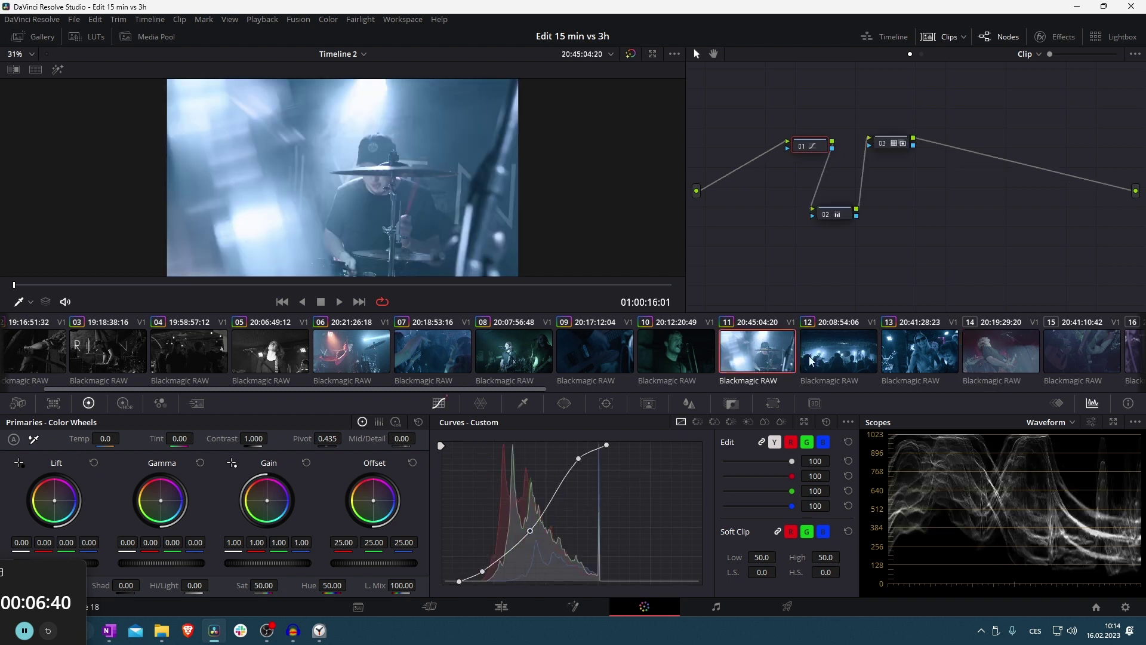
pyautogui.click(966, 360)
pyautogui.middleClick(369, 358)
pyautogui.press('space')
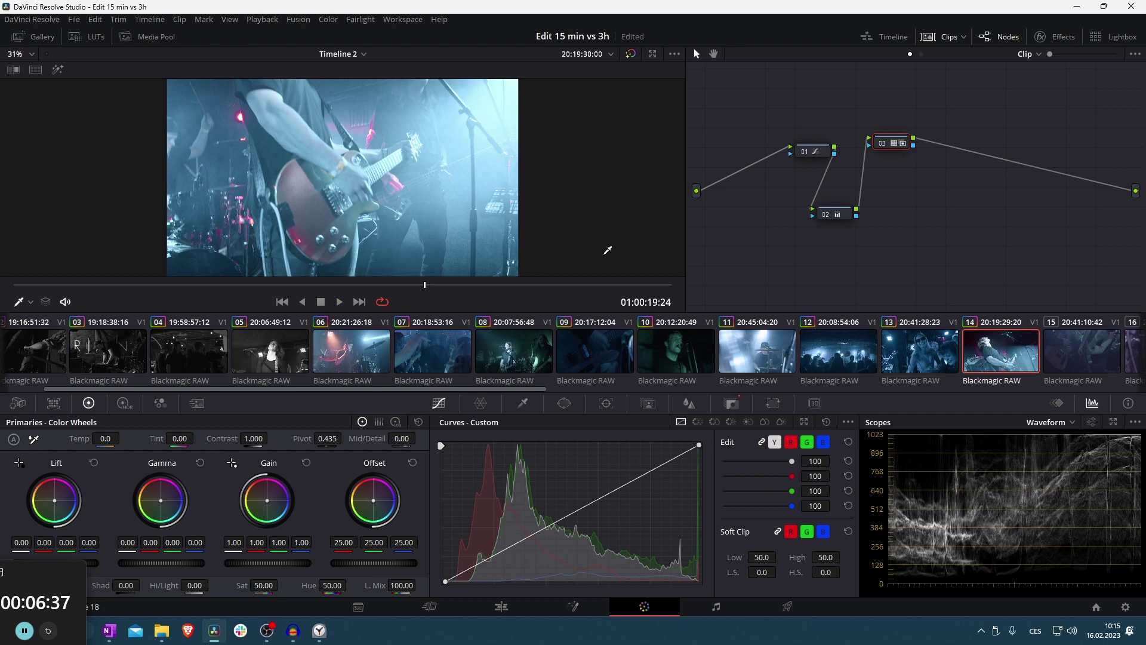
pyautogui.hotkey('ctrl', 'd')
pyautogui.click(819, 150)
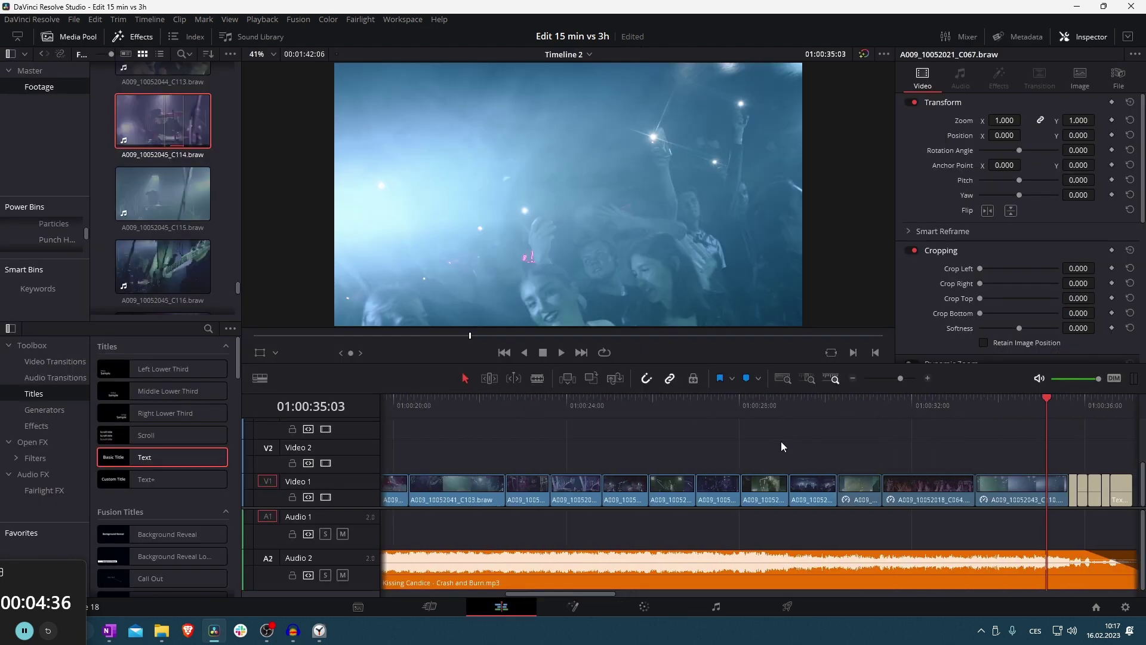
# Browse the stock media in the EDIT power bin and preview the wipe clip BRIGHT_15.mov
pyautogui.hscroll(-3, 779, 442)
pyautogui.hscroll(-3, 778, 449)
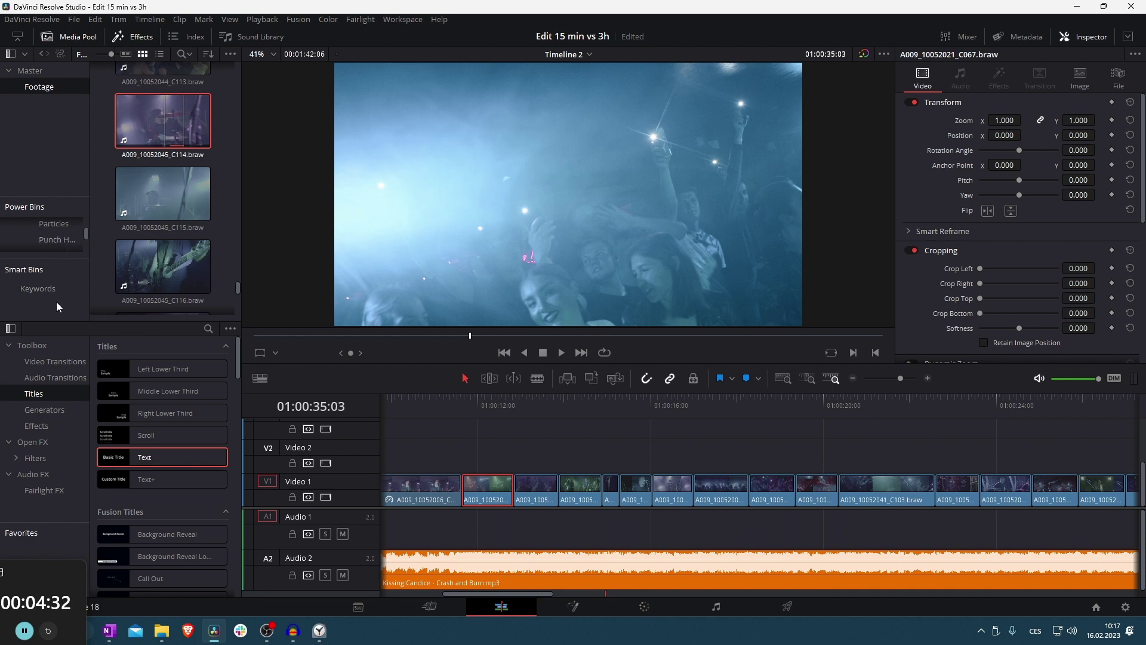
pyautogui.click(162, 37)
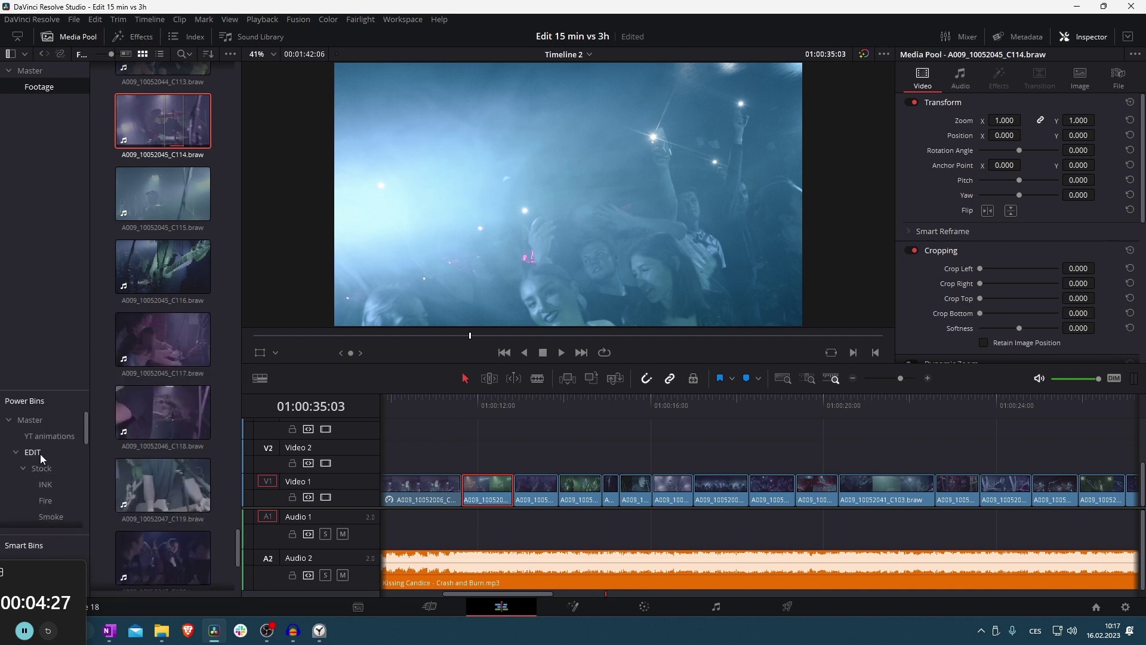
pyautogui.click(40, 453)
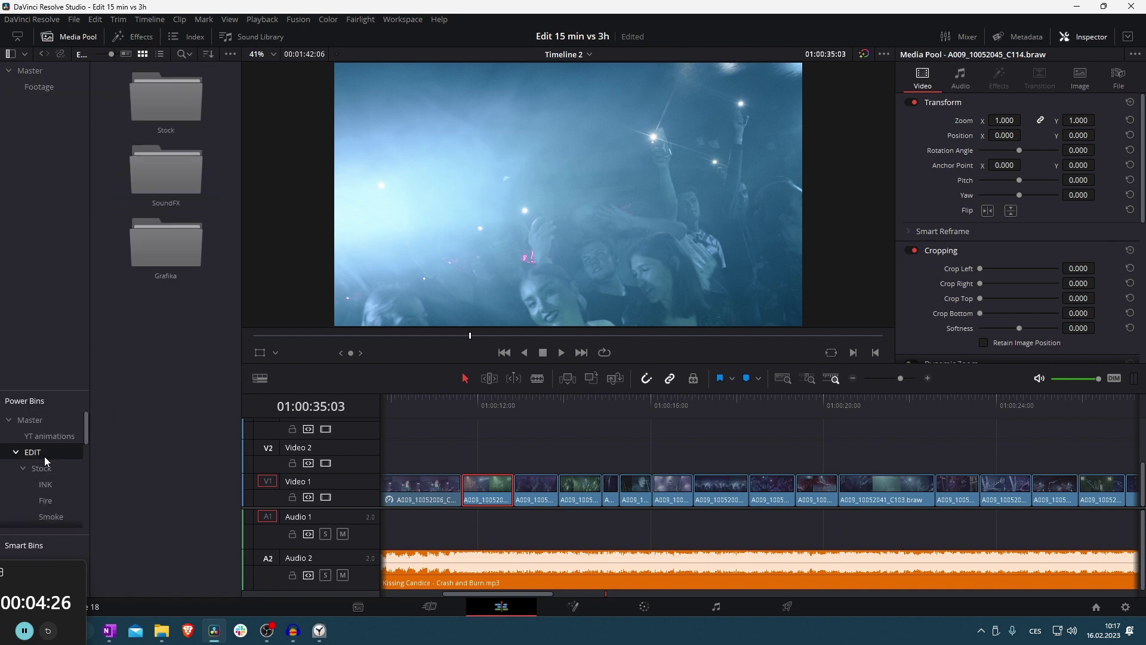
pyautogui.doubleClick(166, 102)
pyautogui.scroll(-5, 179, 305)
pyautogui.scroll(-2, 176, 291)
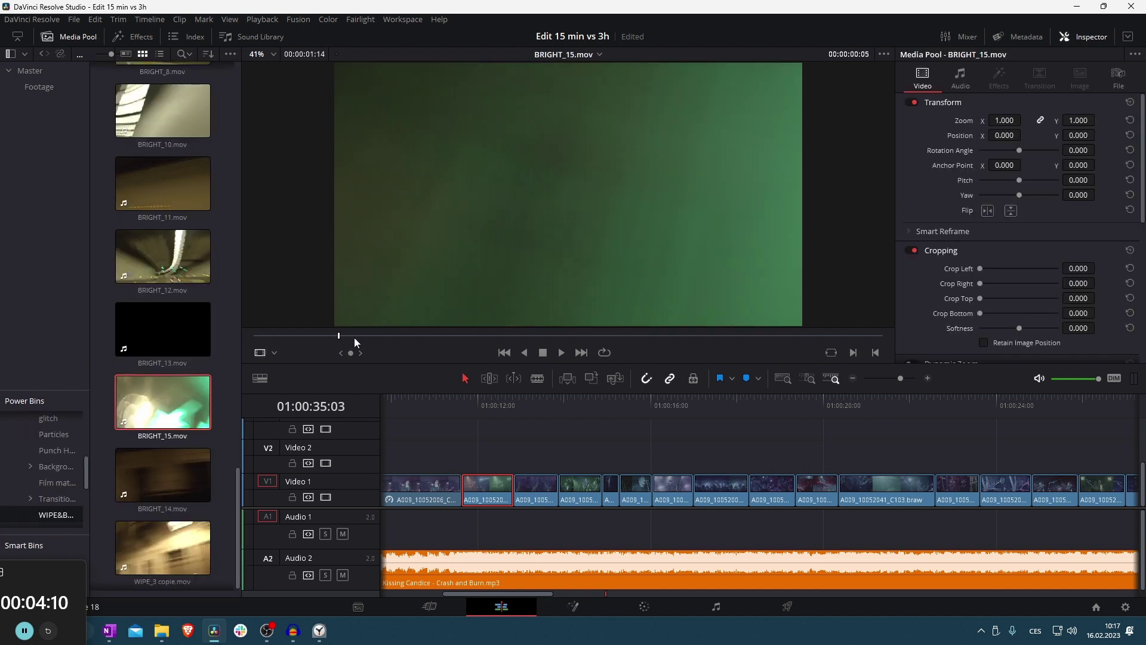
pyautogui.moveTo(354, 338); pyautogui.dragTo(661, 335)
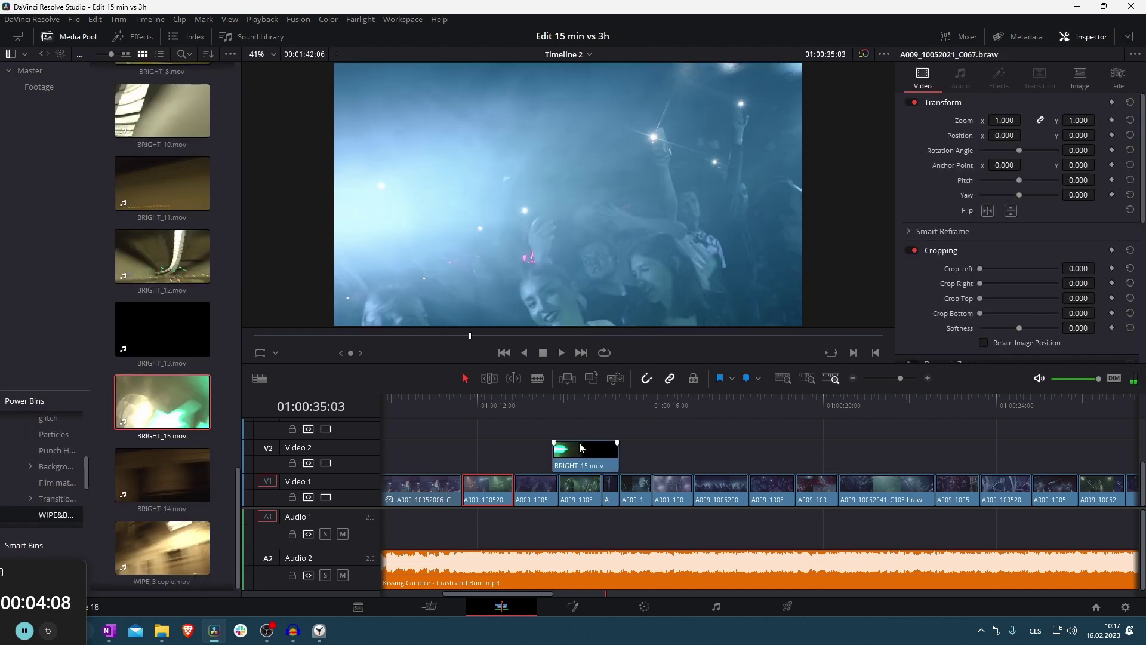
# Place BRIGHT_15.mov on Video 2 over the cut to the drummer, set its composite mode to Screen, and play it
pyautogui.hscroll(-4, 576, 451)
pyautogui.click(835, 451)
pyautogui.click(1013, 292)
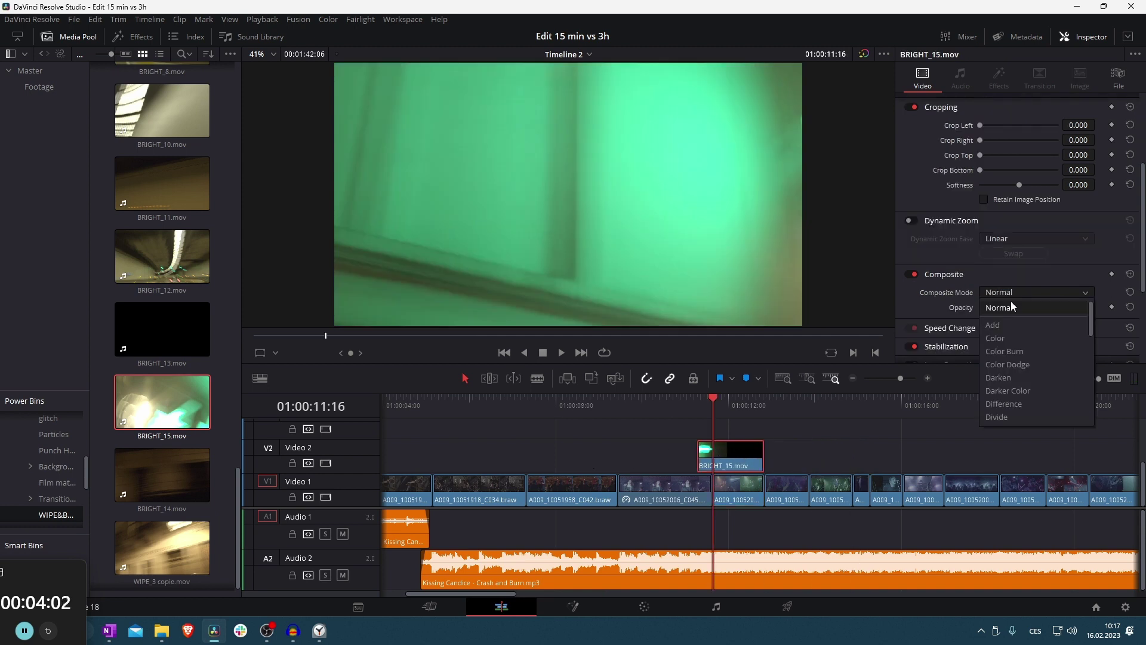
pyautogui.scroll(-6, 1018, 353)
pyautogui.click(1015, 349)
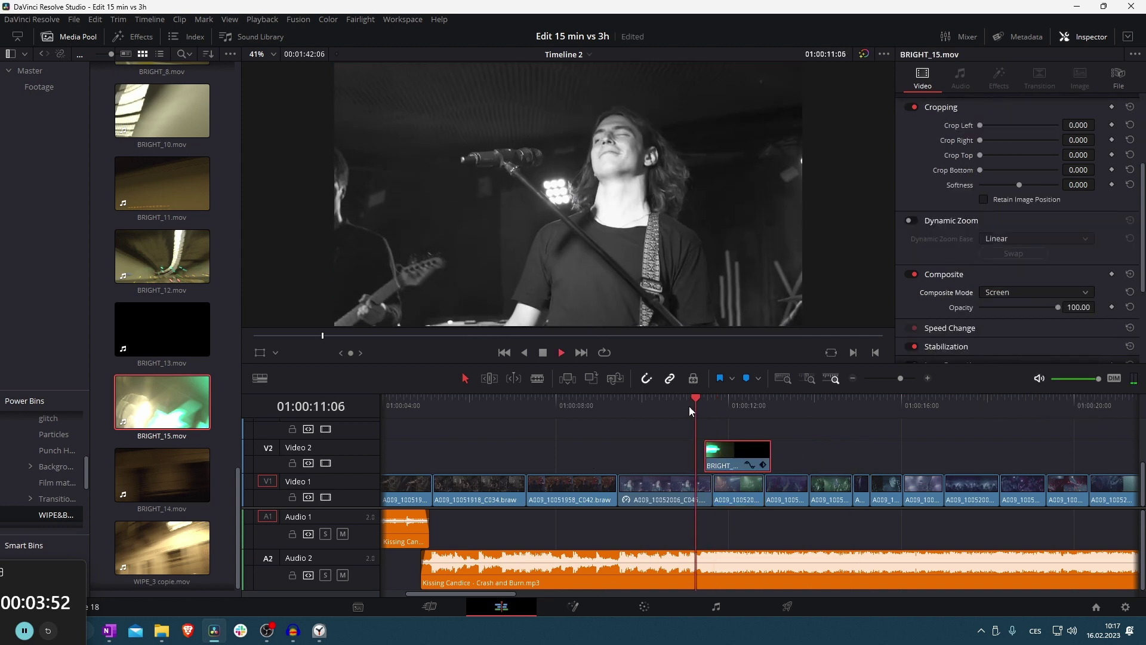
pyautogui.press('space')
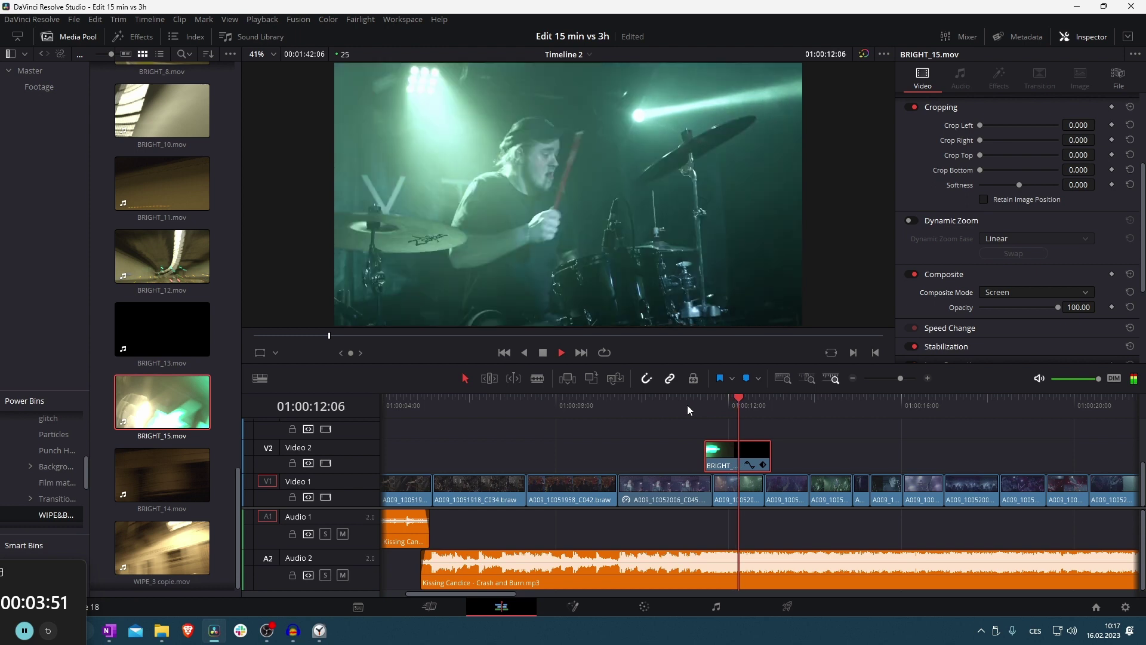
pyautogui.click(689, 399)
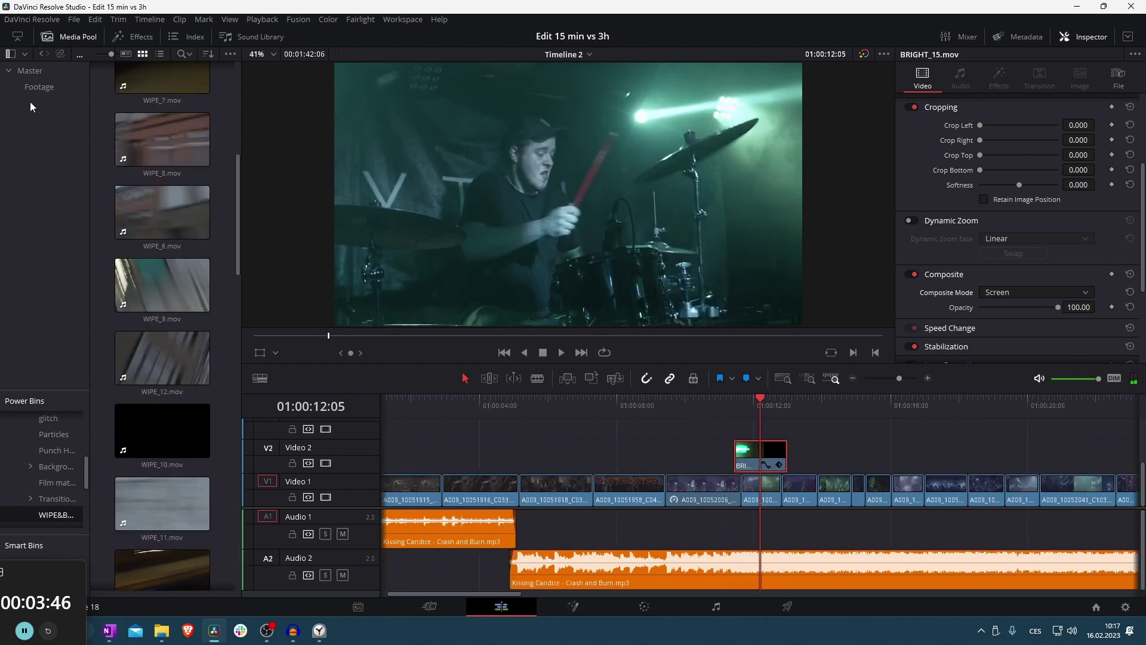
# Place the stock clip PUNCH HOLE_7.mov on Video 3 above BRIGHT_15.mov and play the drummer transition
pyautogui.click(39, 87)
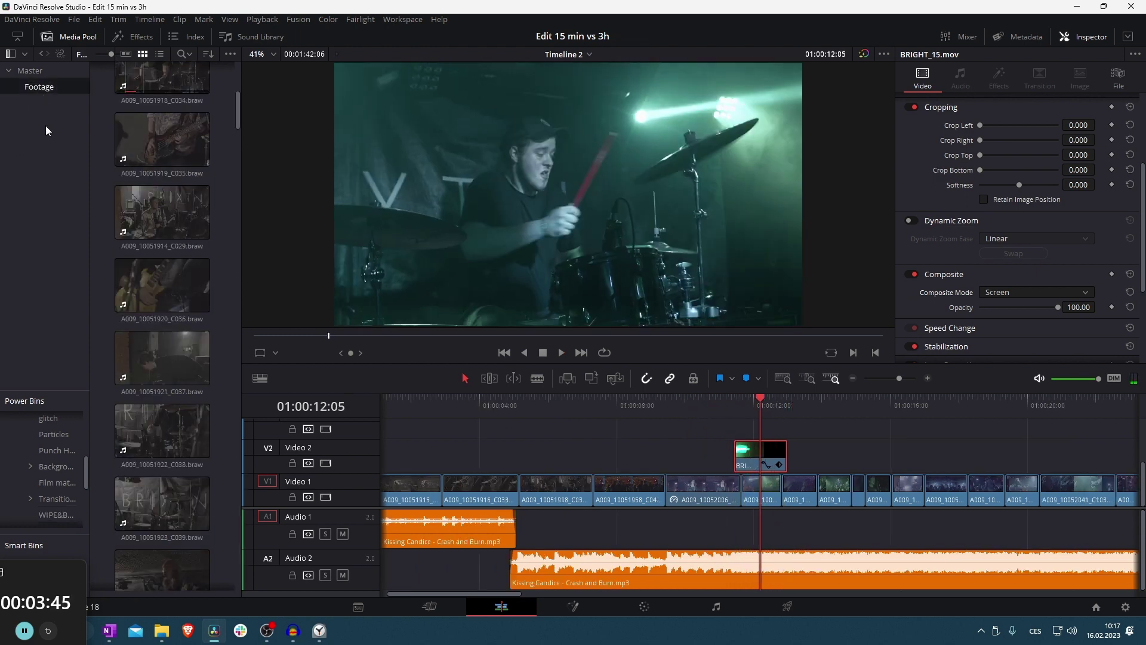
pyautogui.click(57, 451)
pyautogui.moveTo(168, 201); pyautogui.dragTo(729, 418)
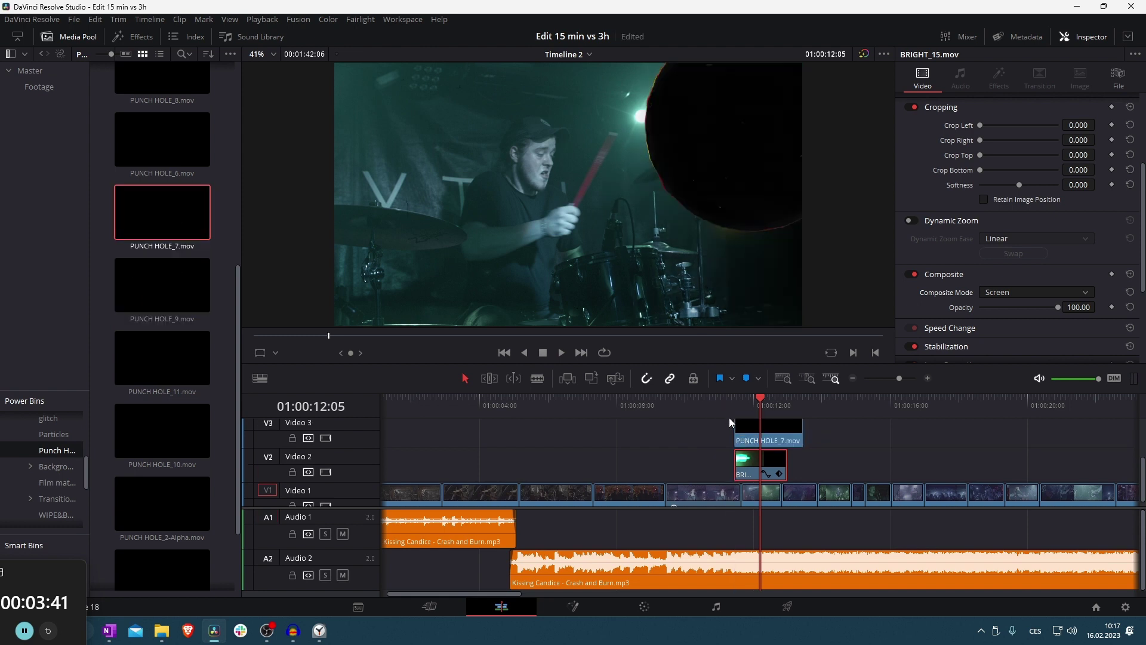
pyautogui.click(722, 401)
pyautogui.press('space')
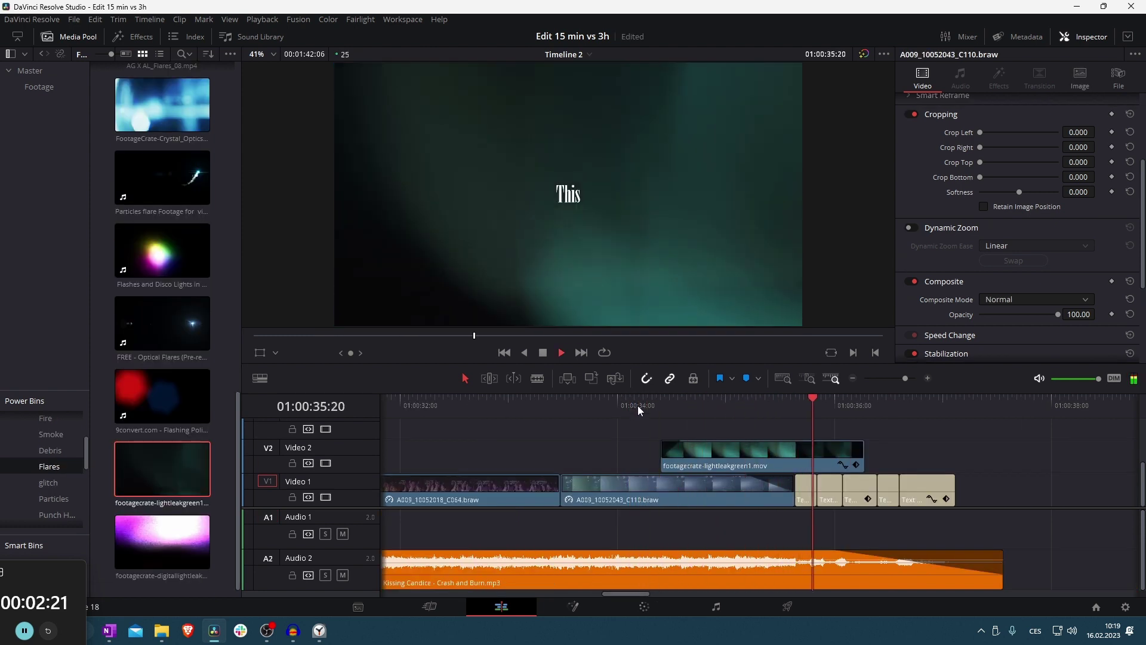
# Place a short adjustment clip on Video 2 across the singer-to-drummer cut near 01:00:16:00 and apply the Camera Shake effect to it
pyautogui.scroll(-2, 599, 455)
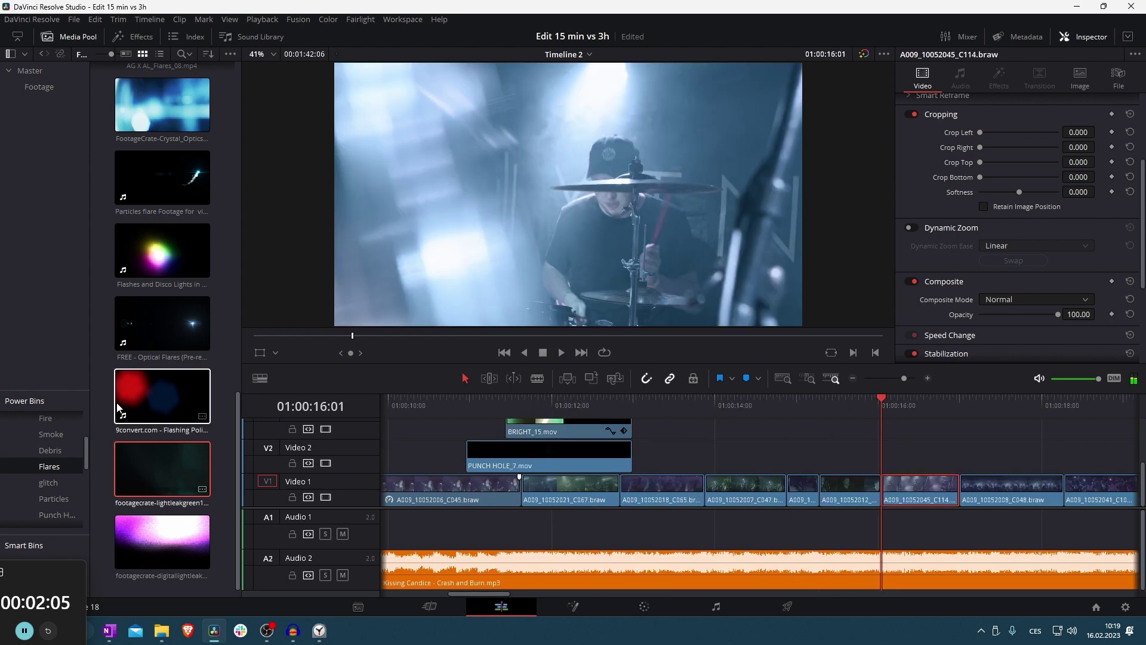
pyautogui.click(119, 36)
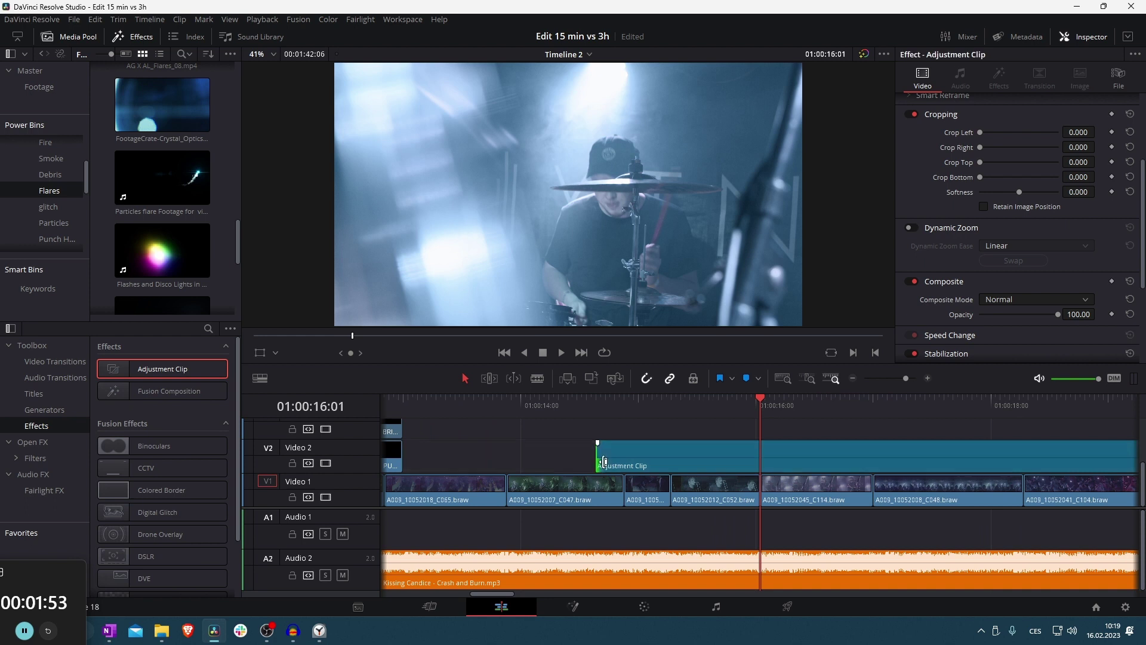
pyautogui.moveTo(160, 397); pyautogui.dragTo(510, 448)
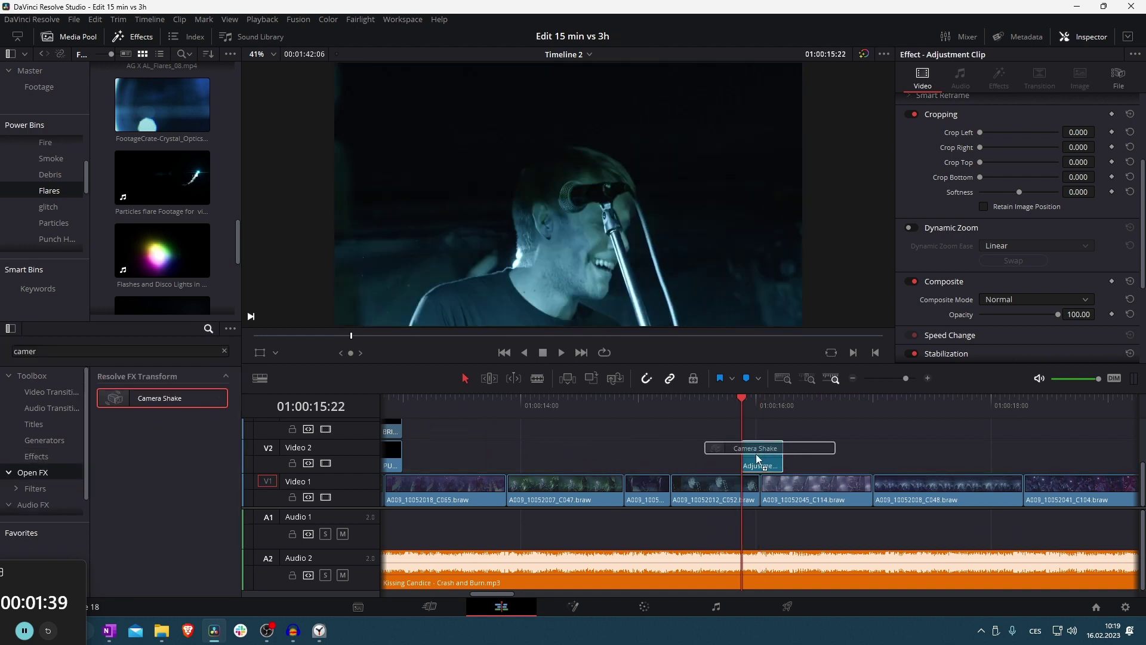
pyautogui.moveTo(757, 459); pyautogui.dragTo(758, 460)
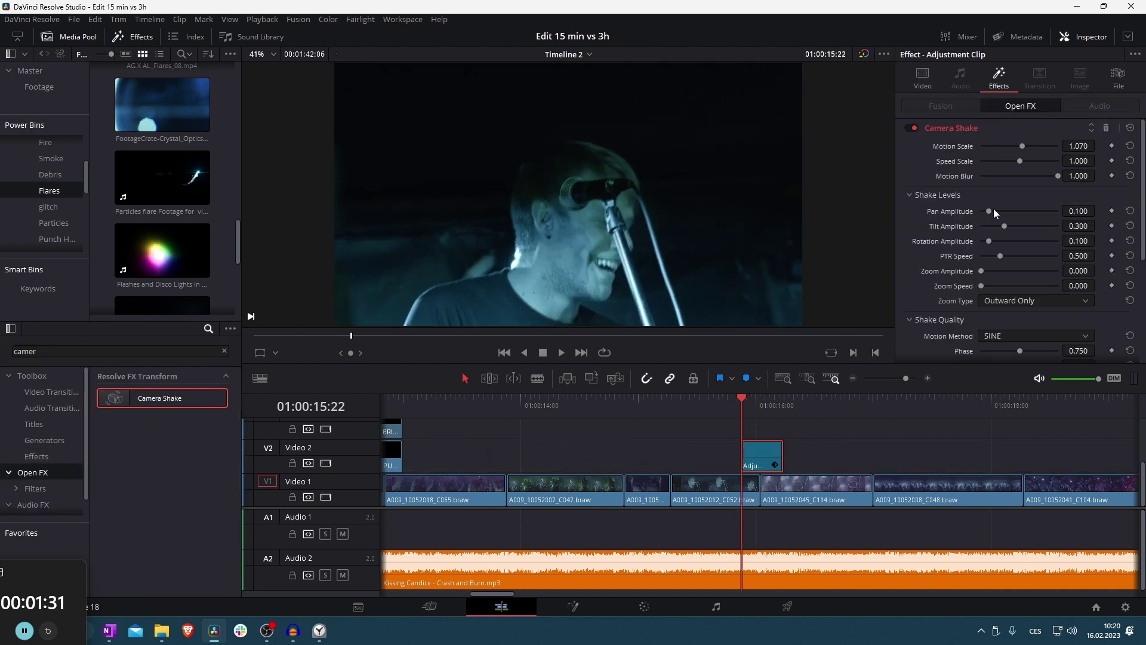
# Set the shake's pan amplitude to 0.217 and keyframe its motion scale and speed scale to 2.000 at 01:00:16:00
pyautogui.moveTo(993, 211); pyautogui.dragTo(997, 211)
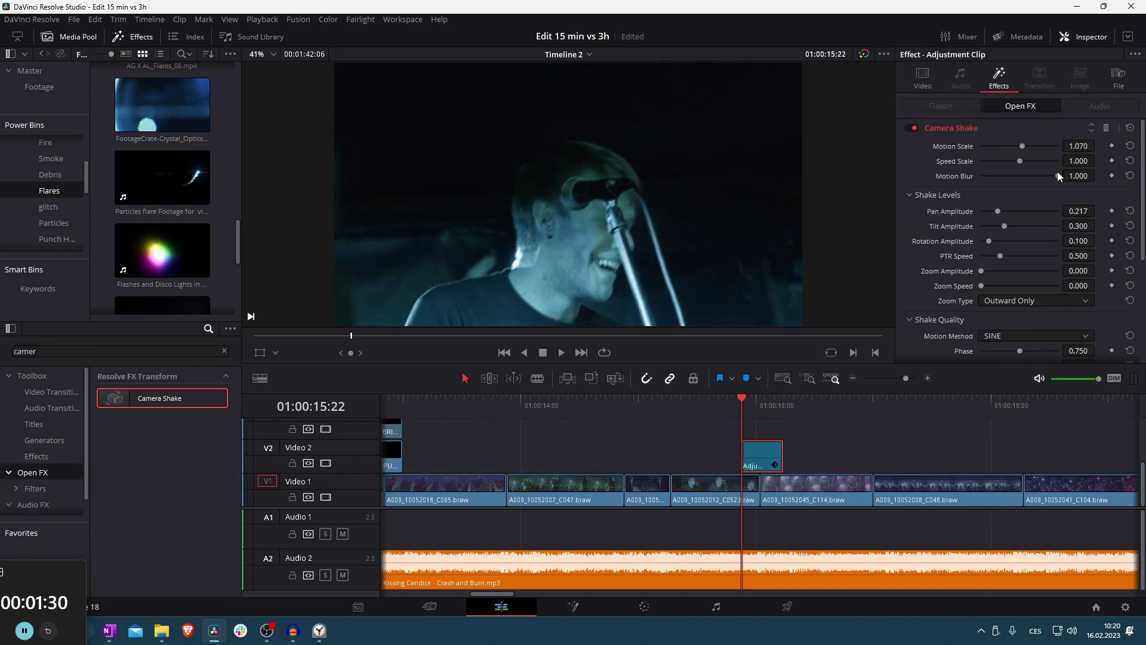
pyautogui.click(756, 400)
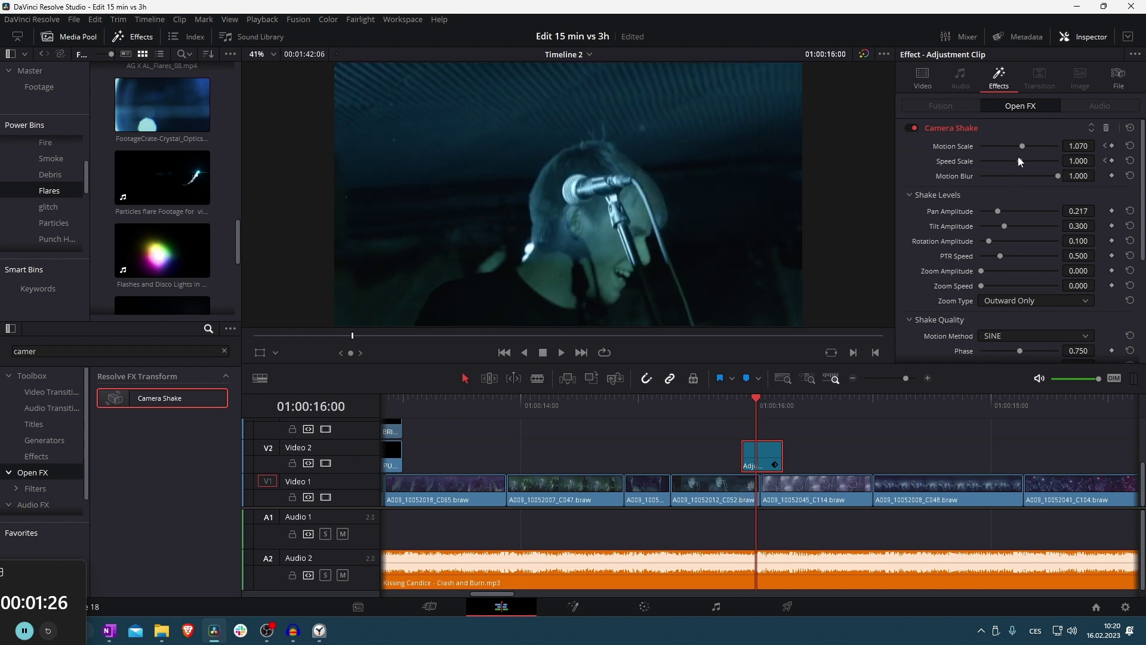
pyautogui.moveTo(1019, 161); pyautogui.dragTo(1062, 161)
# Keyframe the shake's motion scale to 0.413 and speed scale to 0.825 at 01:00:16:05
pyautogui.press('Right')
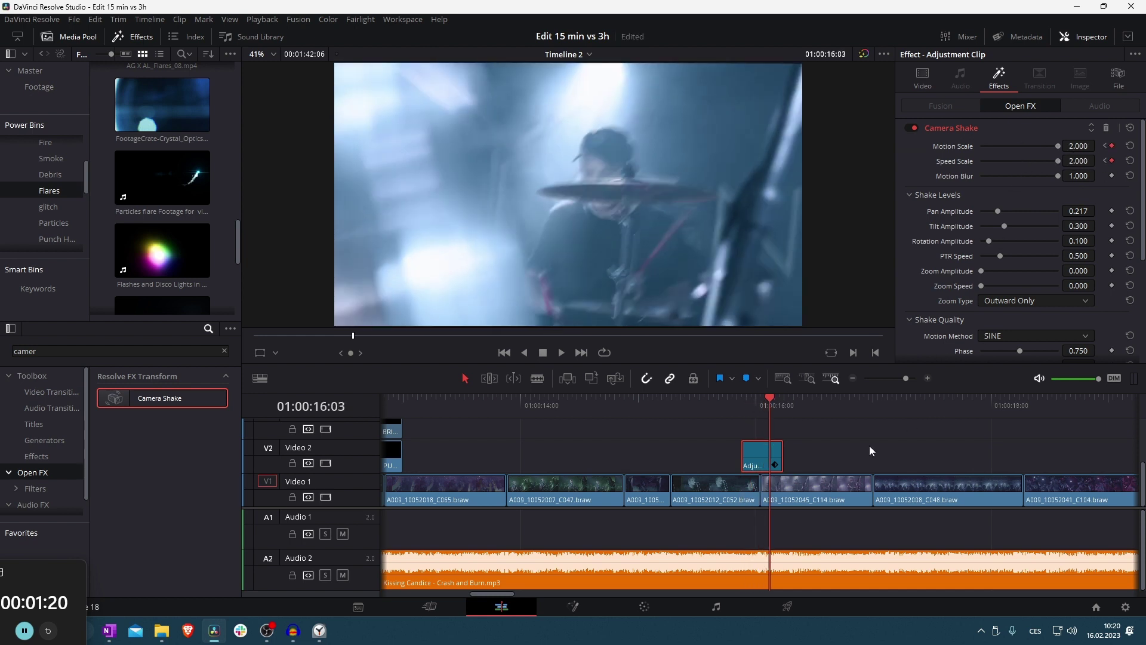
pyautogui.press('Right')
pyautogui.press('Right')
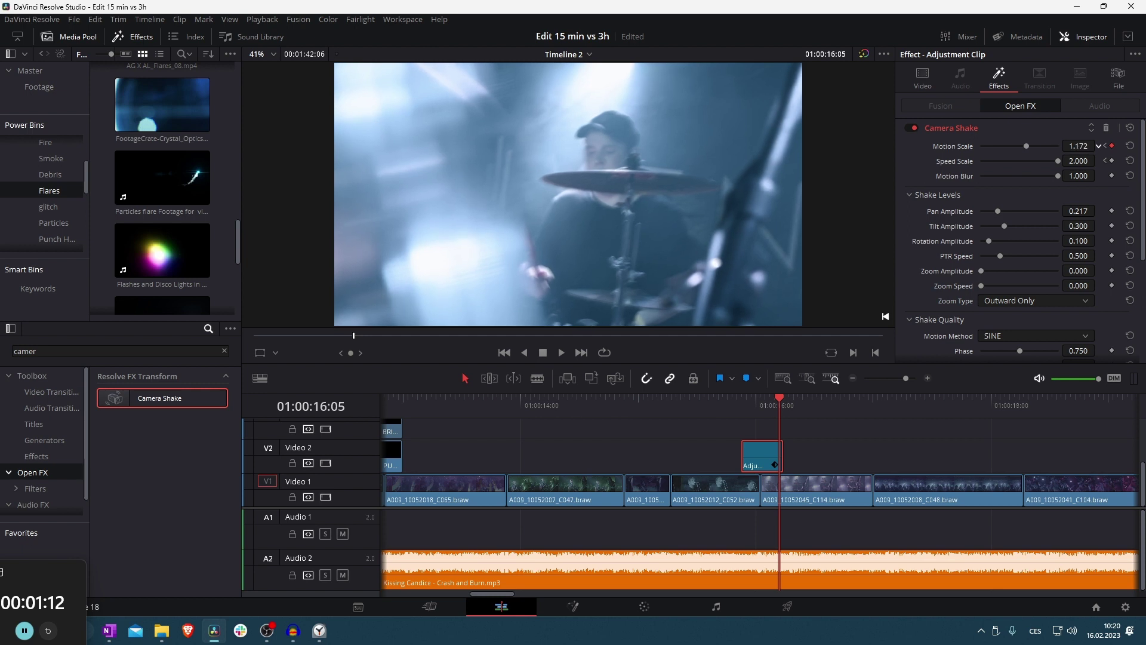
pyautogui.moveTo(1009, 146)
pyautogui.mouseDown()
pyautogui.moveTo(997, 146)
pyautogui.moveTo(1012, 161)
pyautogui.mouseUp()
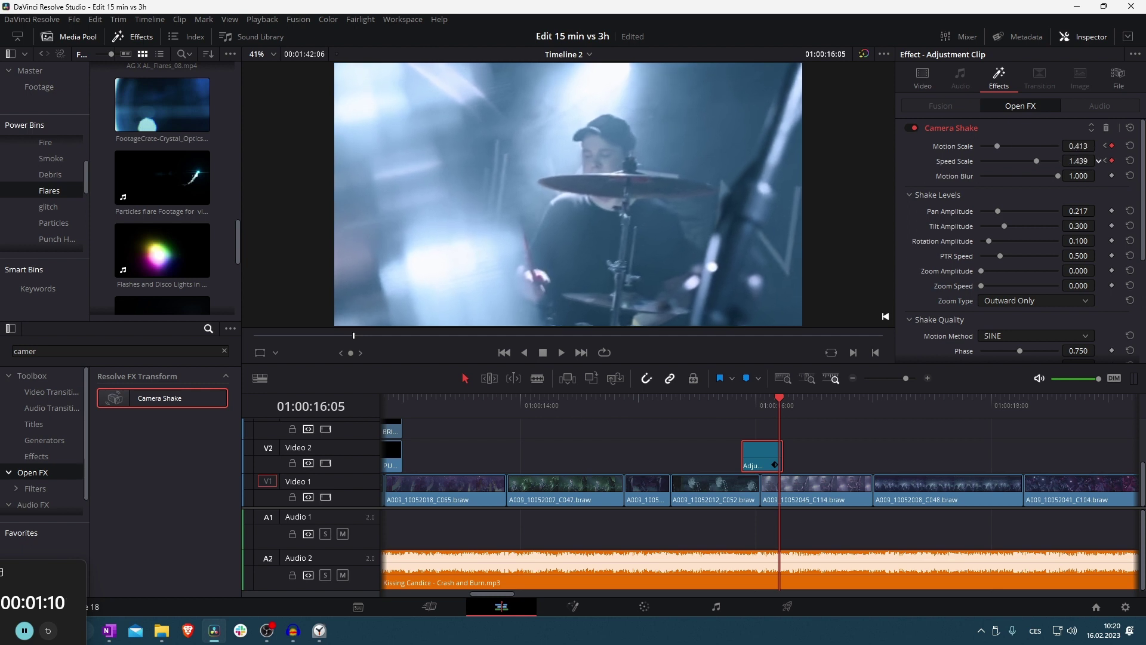
# Play the singer-to-drummer cut several times to check the camera shake
pyautogui.click(715, 406)
pyautogui.press('space')
pyautogui.click(693, 403)
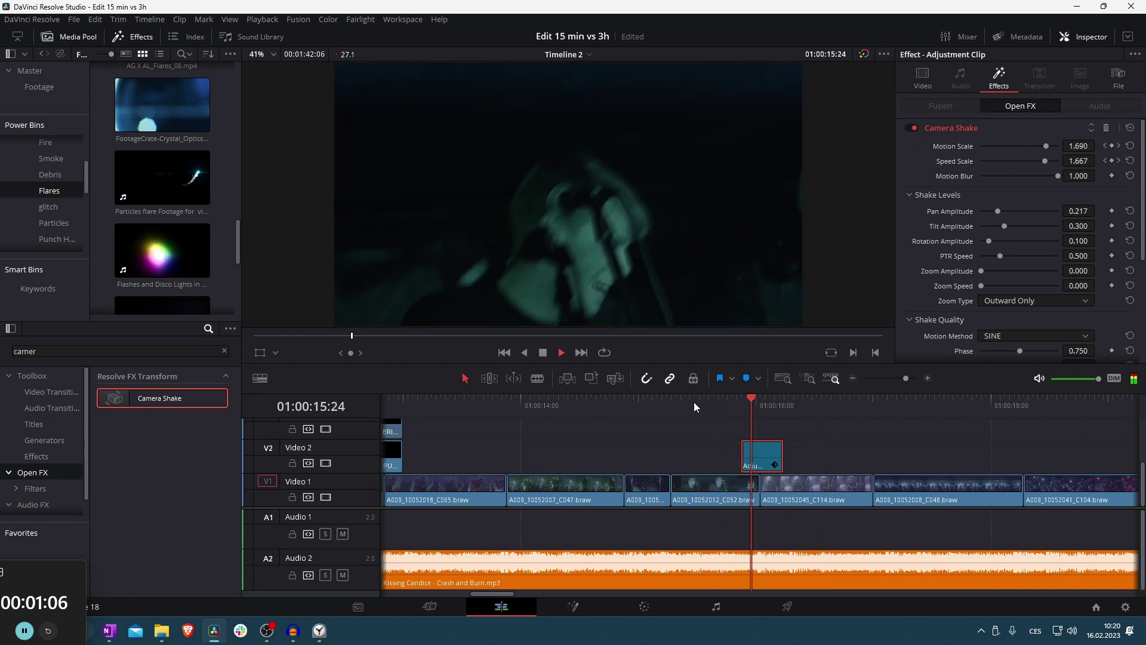
pyautogui.click(651, 410)
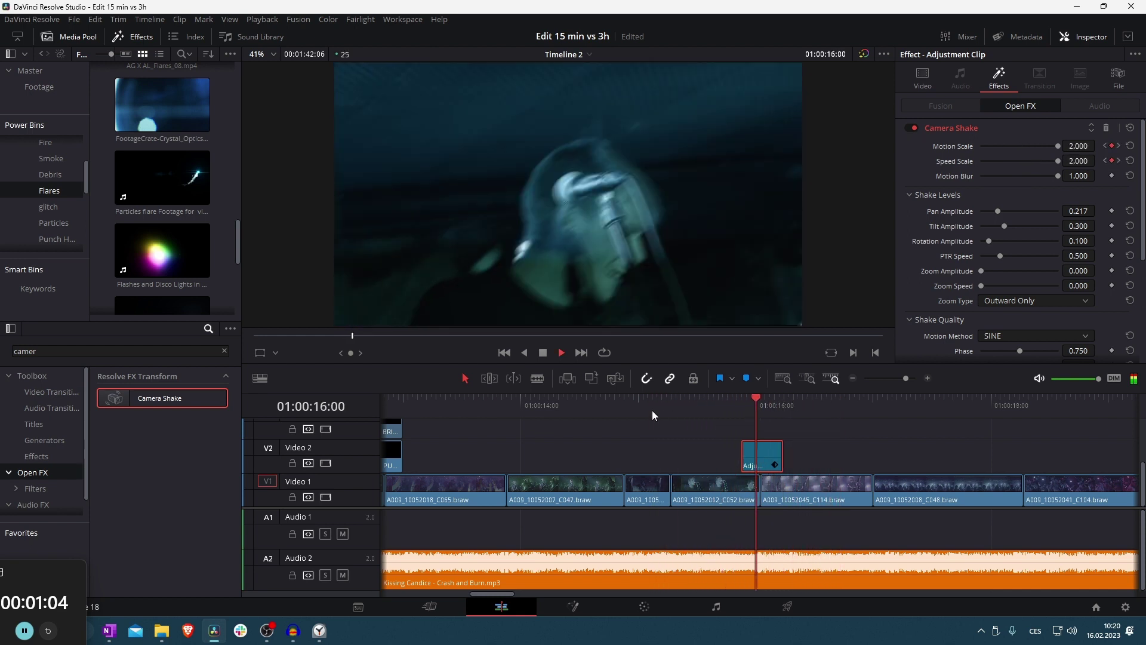
pyautogui.click(690, 410)
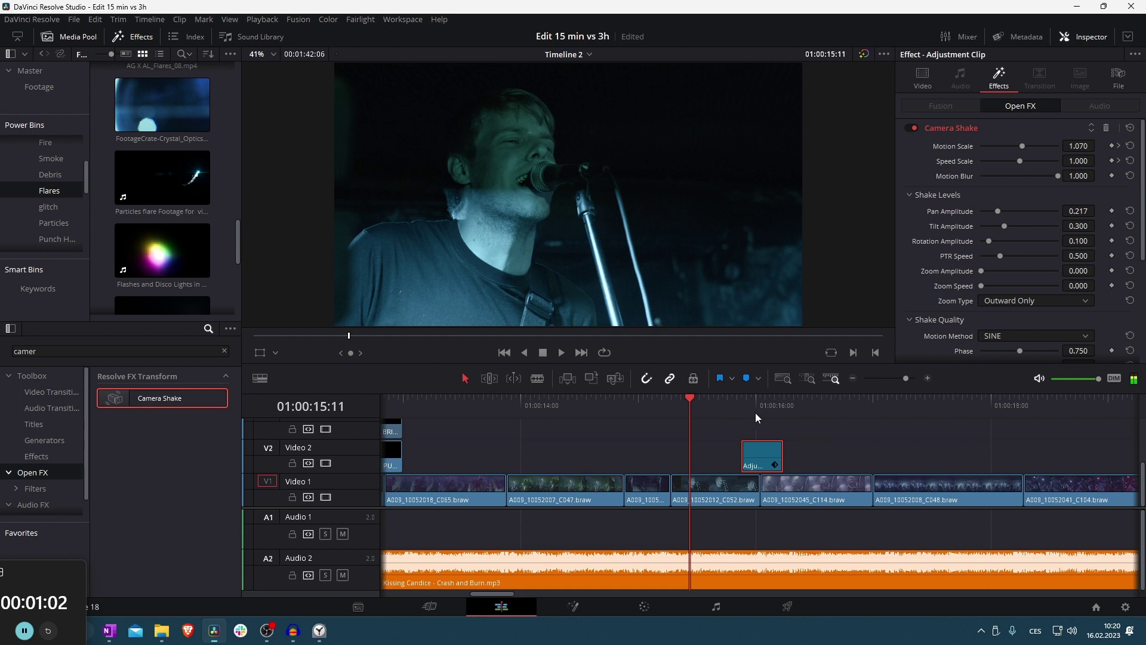
pyautogui.click(797, 404)
pyautogui.scroll(-2, 806, 421)
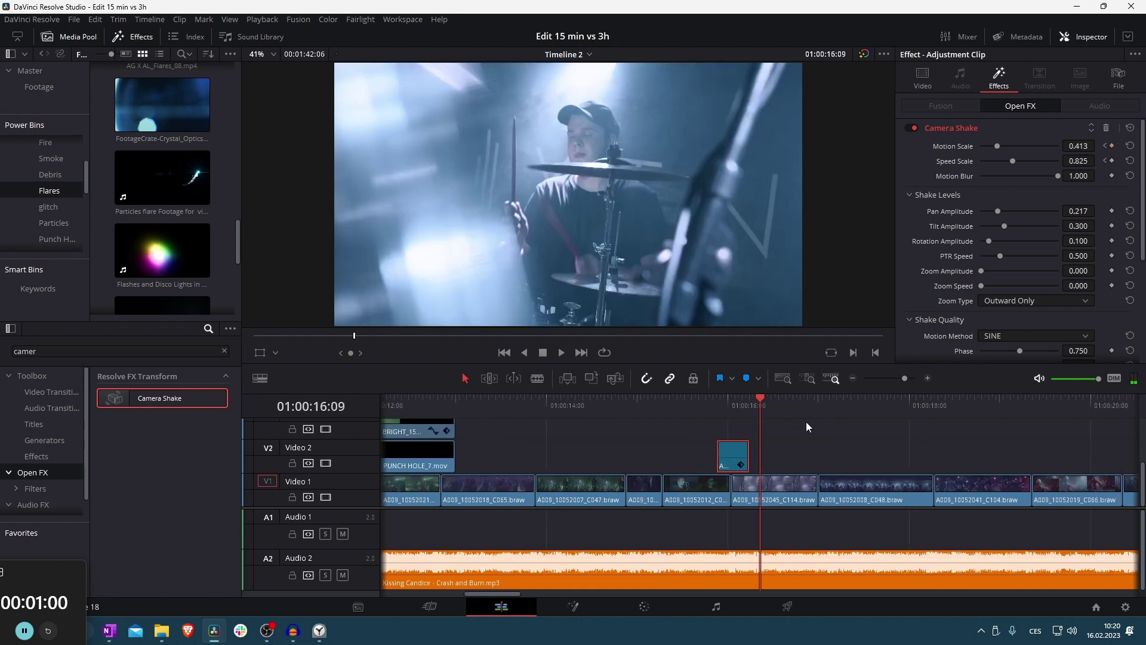
# Try Film_Burns_01.mov in Screen mode on Video 3 above the adjustment clip, play it, and delete it
pyautogui.moveTo(632, 407); pyautogui.dragTo(684, 411)
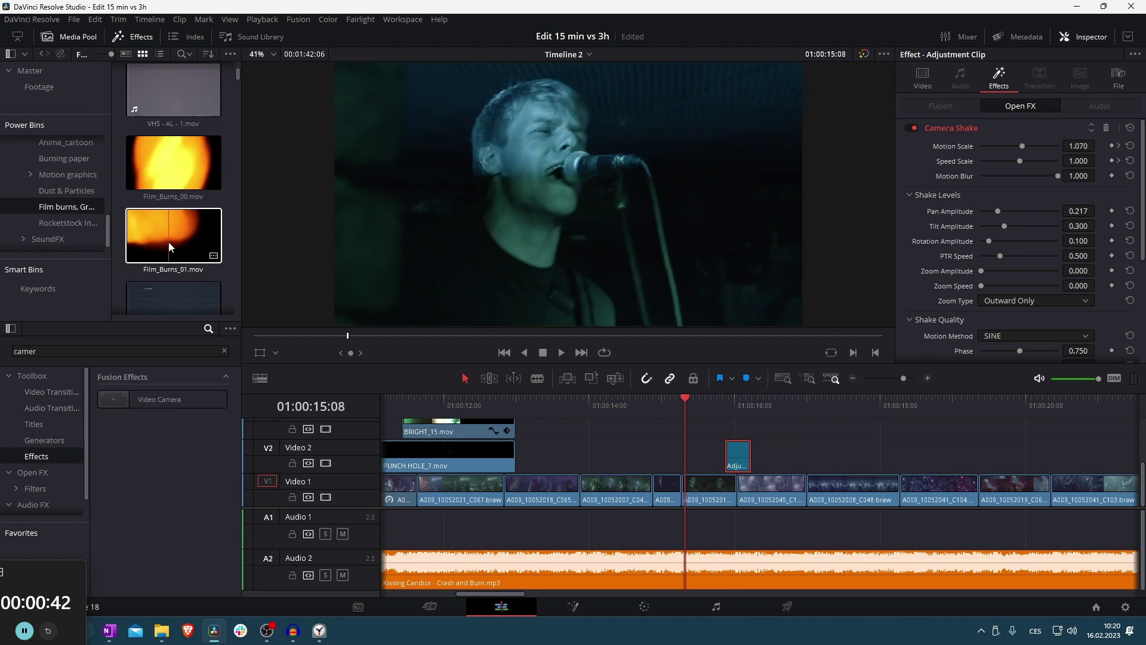
pyautogui.moveTo(725, 435); pyautogui.dragTo(718, 431)
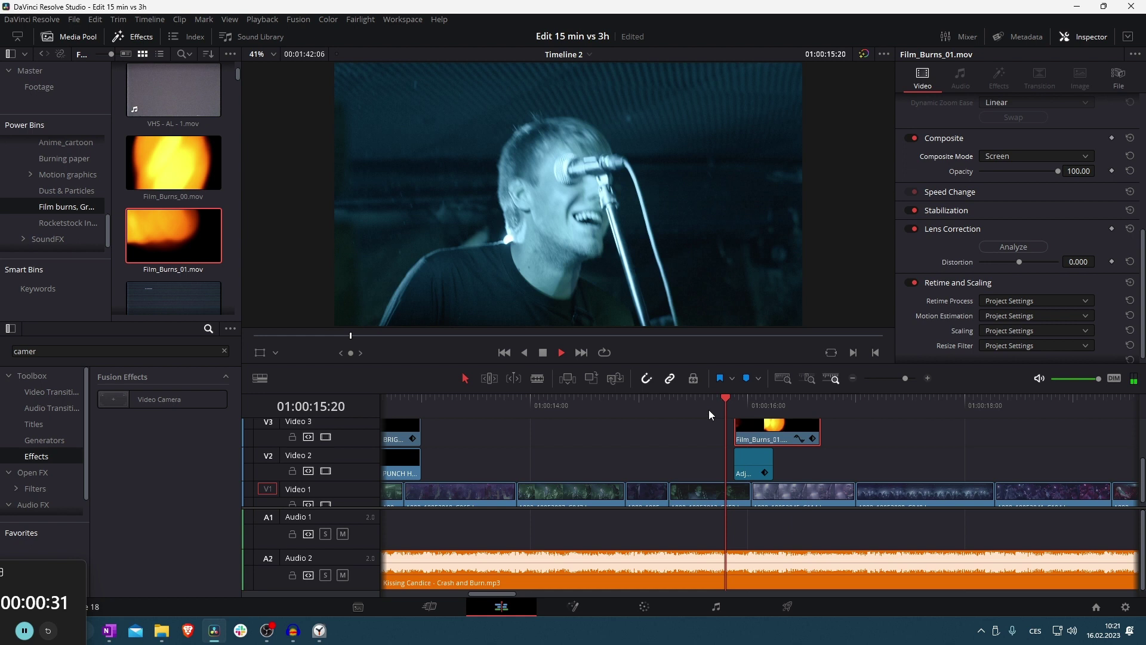
pyautogui.press('space')
pyautogui.press('Delete')
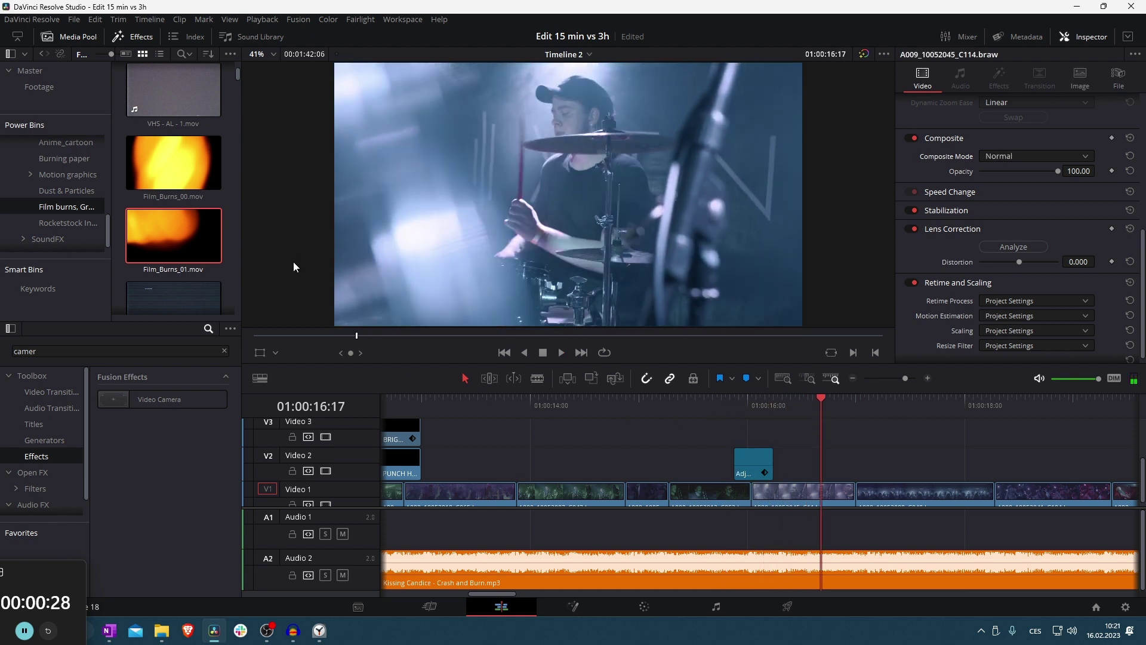
# Place Color_Burns_04.mov on Video 3 above the adjustment clip in Screen composite mode and play the added transitions
pyautogui.scroll(-6, 177, 246)
pyautogui.click(171, 177)
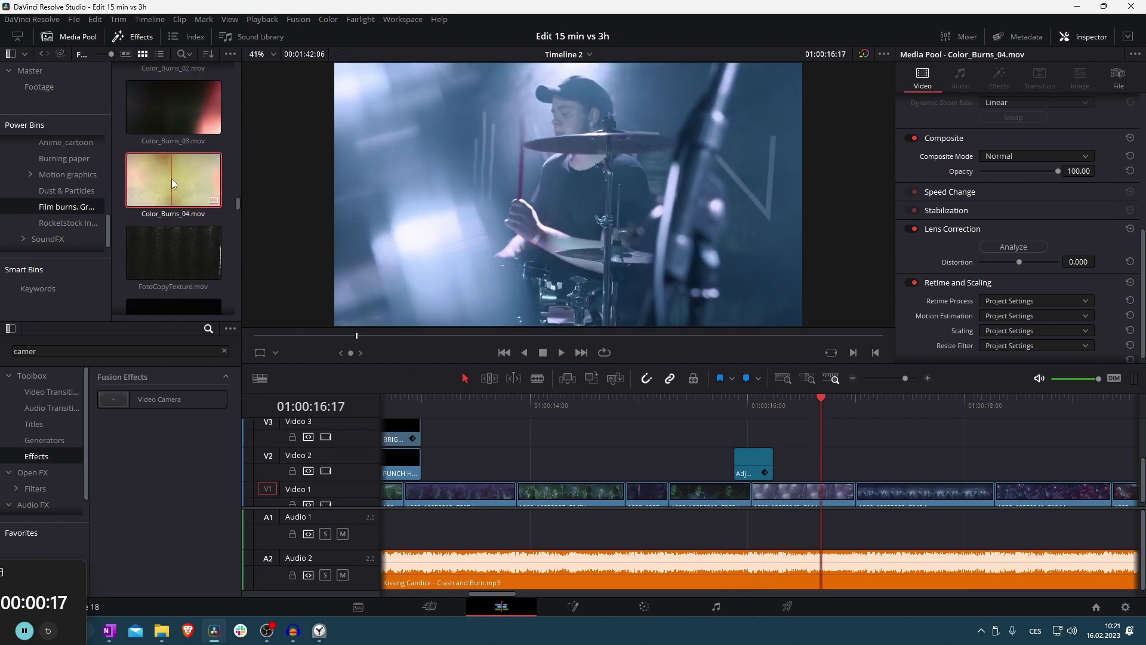
pyautogui.doubleClick(170, 177)
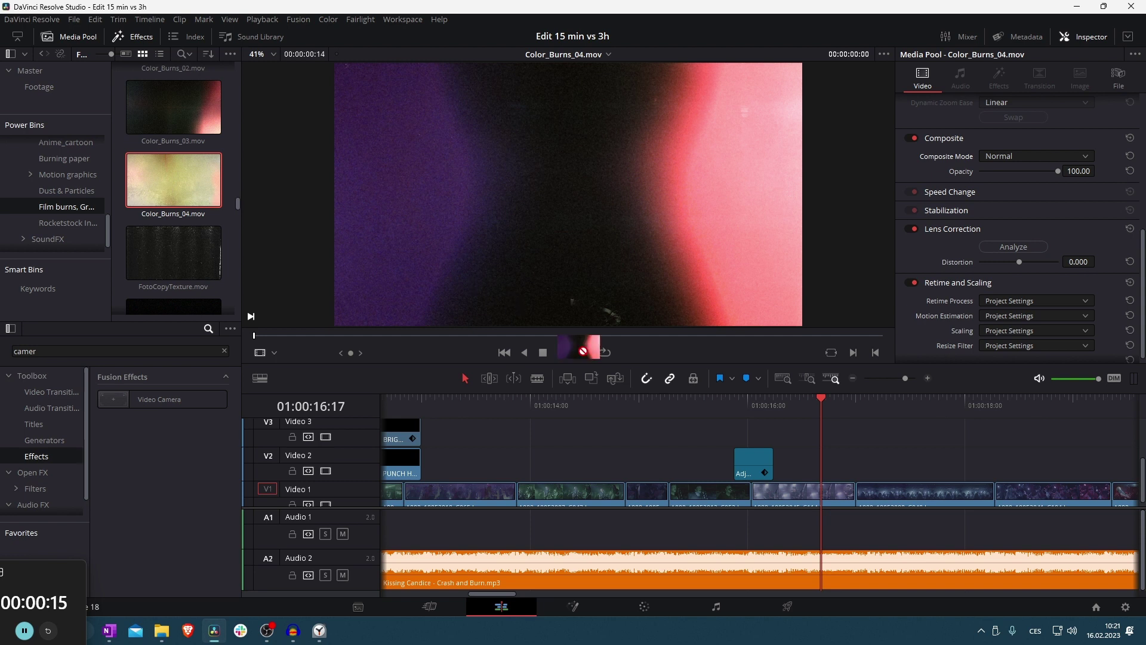
pyautogui.moveTo(735, 436); pyautogui.dragTo(740, 434)
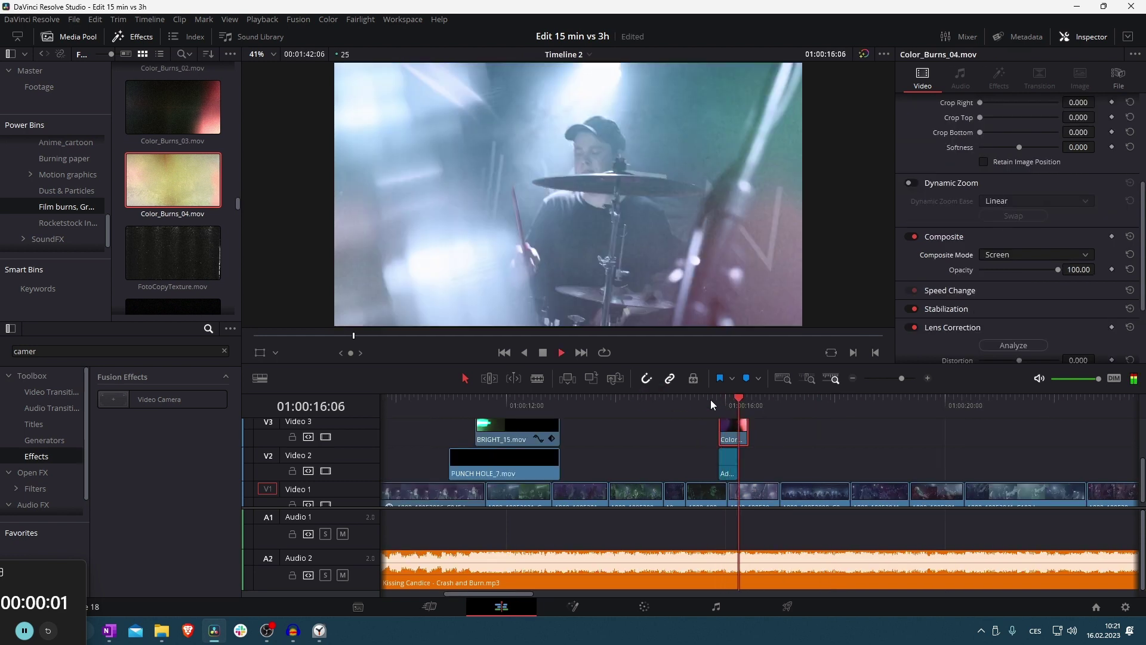
pyautogui.click(574, 407)
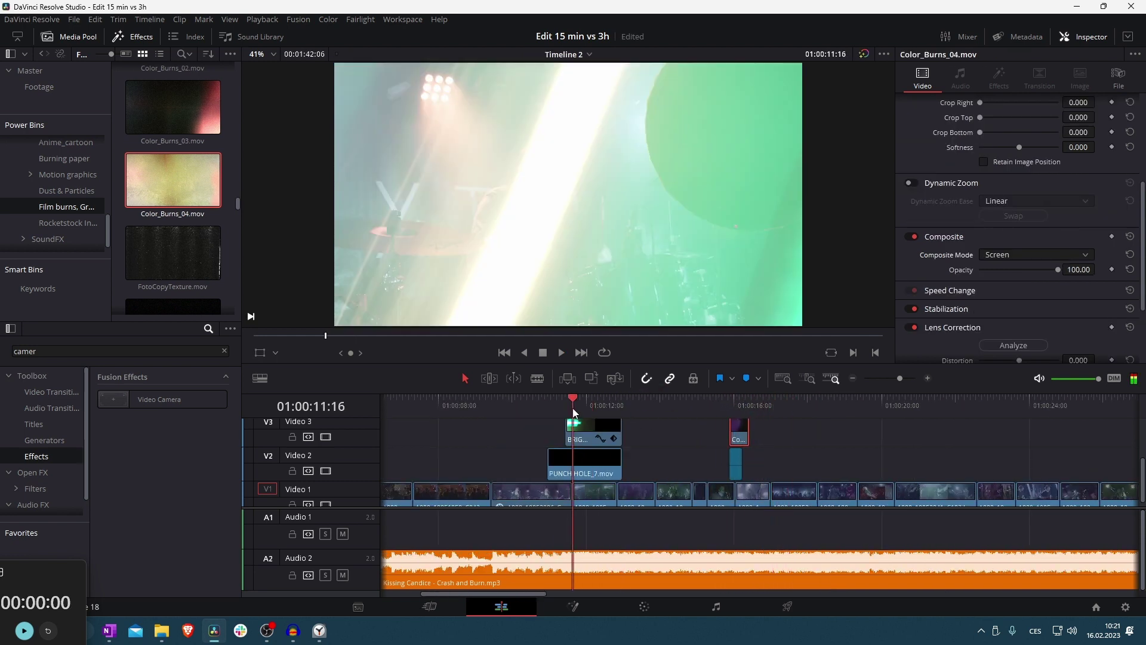
pyautogui.press('space')
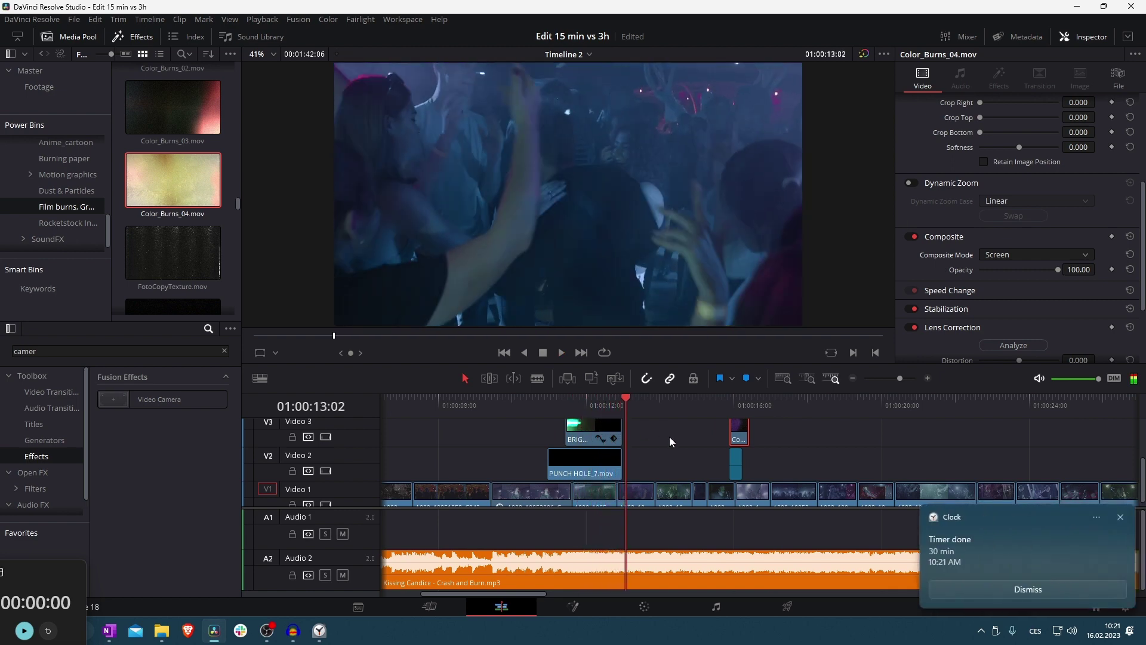